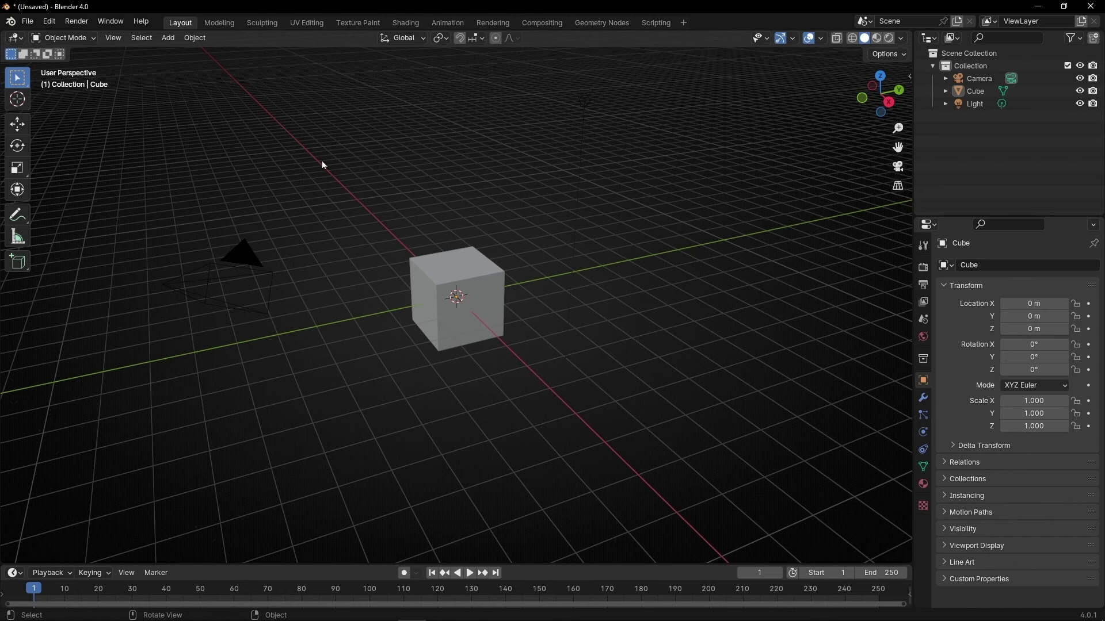
Step: Delete the camera and the light, leaving only the default cube in the scene
left_click(199, 313)
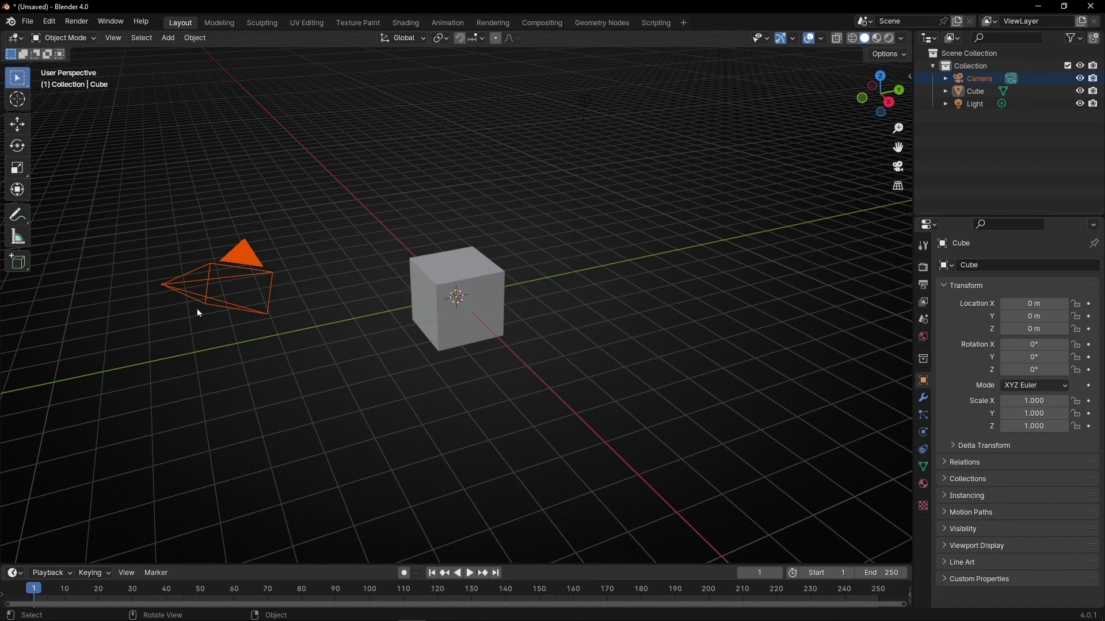
key("Delete")
left_click_drag(447, 95, 647, 185)
key("Delete")
Step: Open the Geometry Nodes workspace and enlarge the 3D viewport by narrowing the properties area and removing the spreadsheet area
left_click(602, 23)
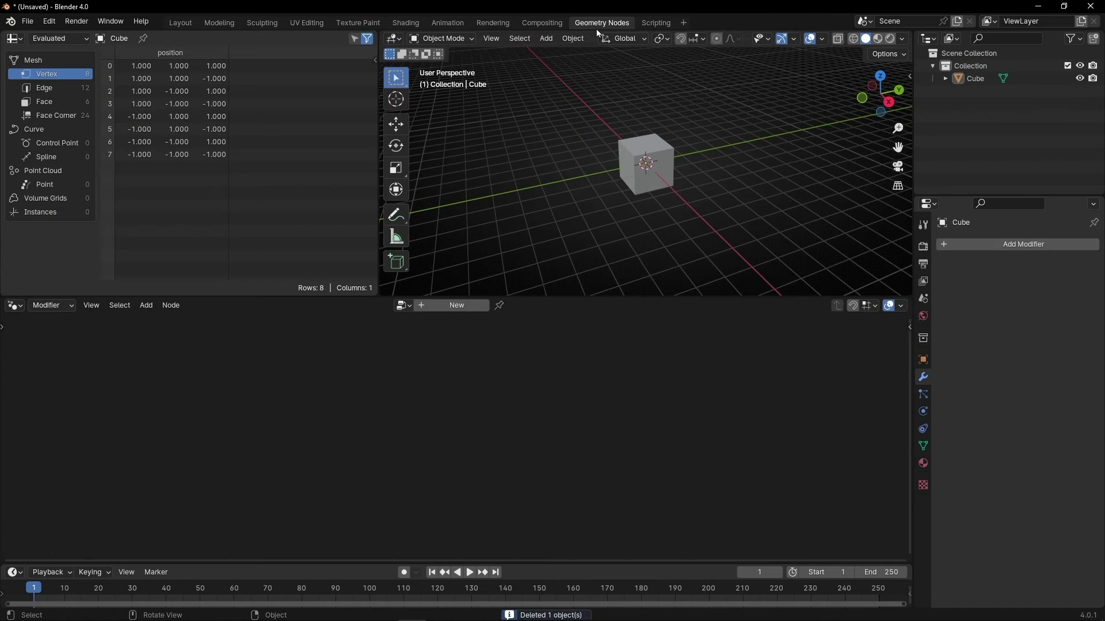
left_click_drag(918, 220, 1093, 221)
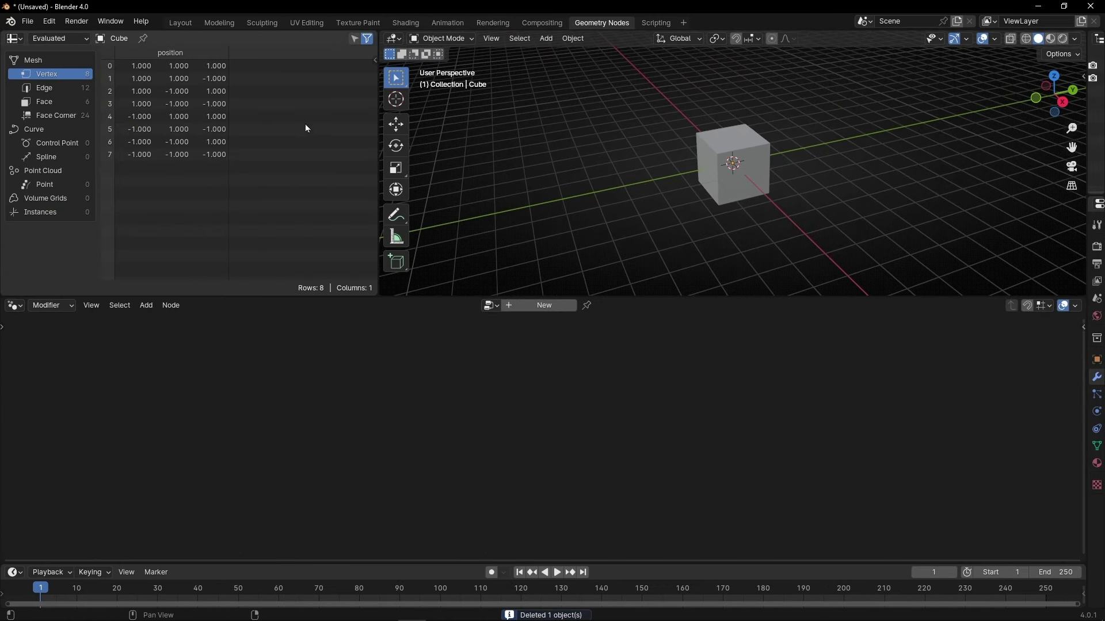
right_click(269, 37)
left_click(240, 163)
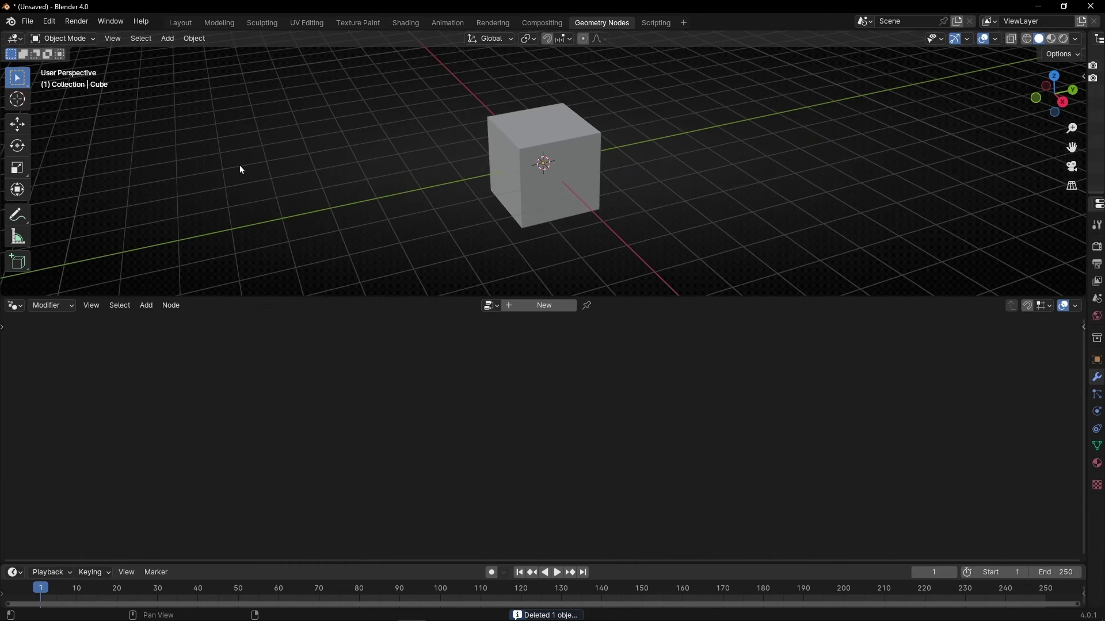
Step: Create a new geometry node tree on the cube and delete its Group Input node
left_click(496, 173)
left_click(513, 305)
scroll(368, 444, "up", 5)
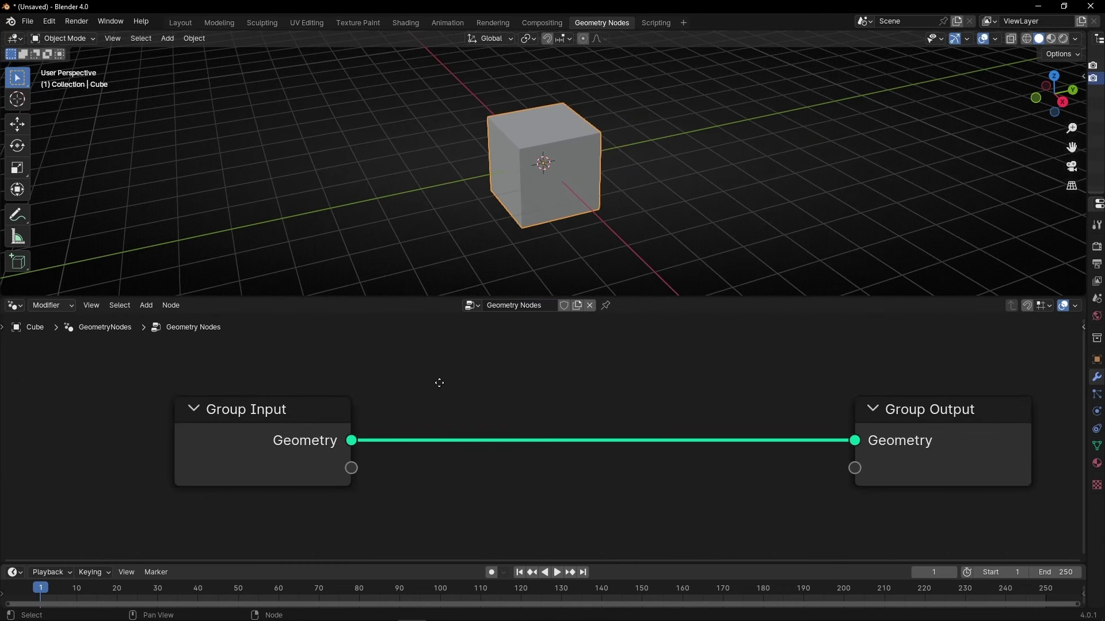
left_click(305, 429)
key("Delete")
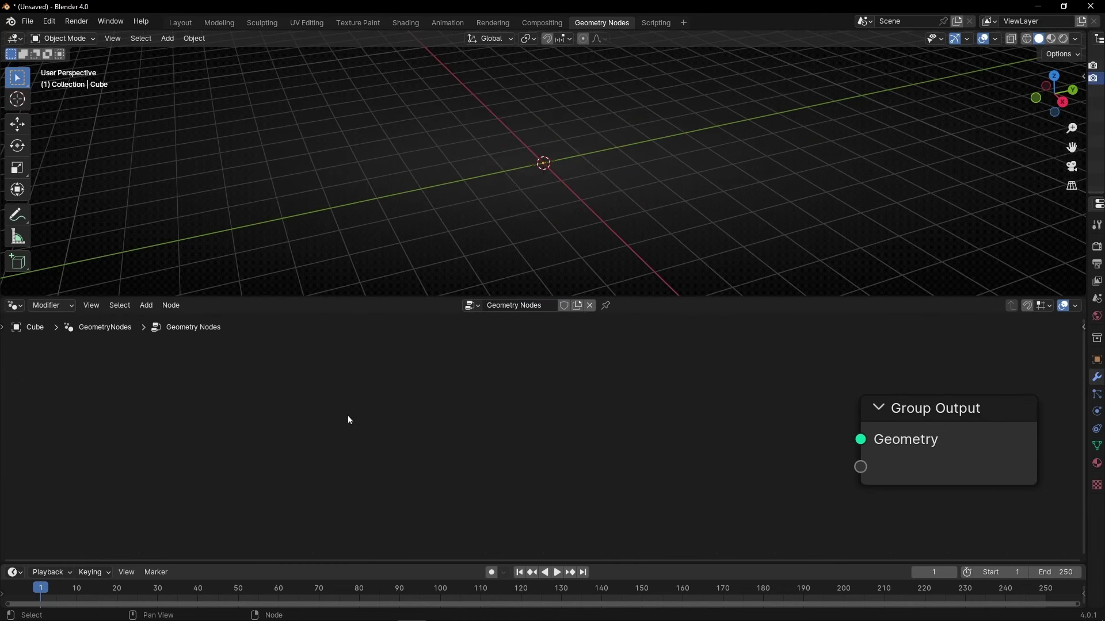
Step: Add an Ico Sphere node and connect its Mesh output to the Group Output's Geometry
key("shift+a")
type("ico")
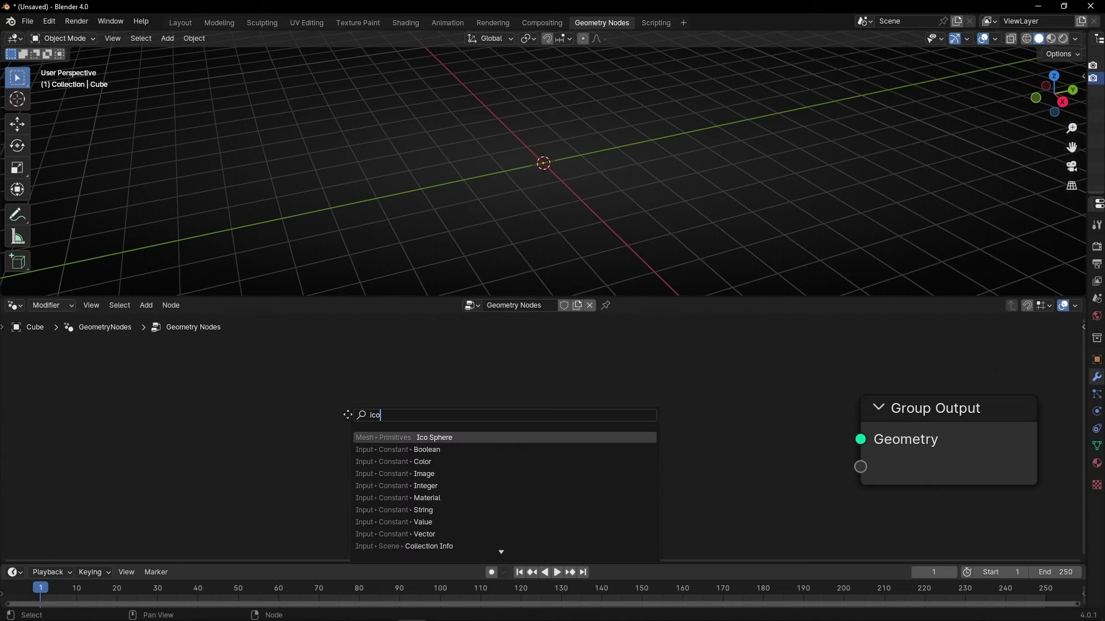
key("Return")
left_click(303, 370)
left_click_drag(481, 413, 860, 439)
Step: Set the Ico Sphere's radius to 3.6 m and its subdivisions to 5
left_click_drag(426, 459, 460, 458)
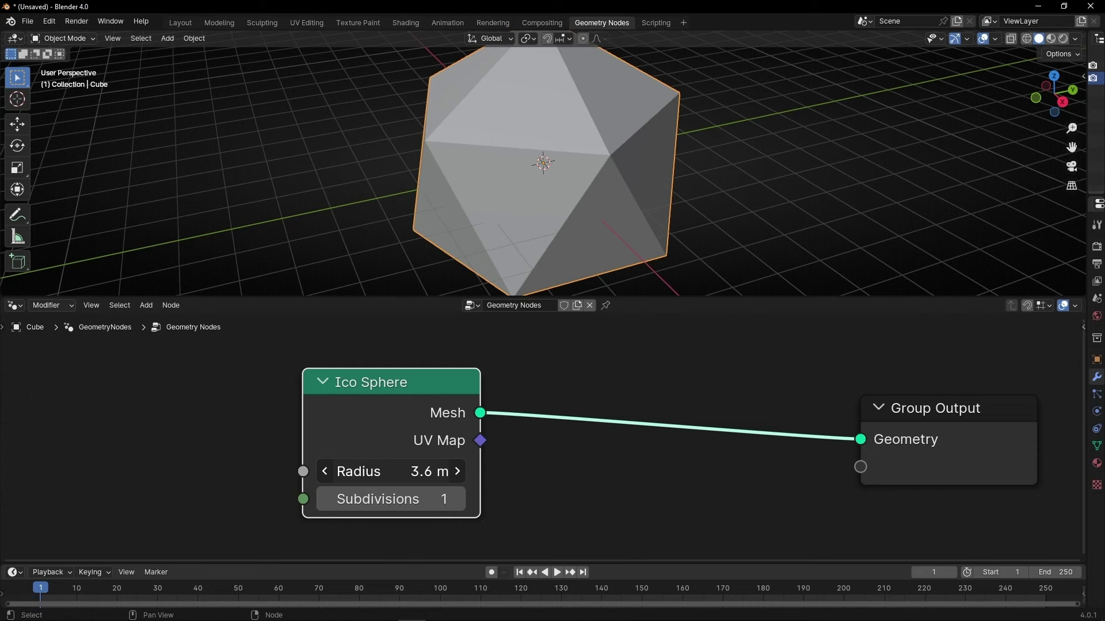
left_click(457, 500)
left_click(458, 500)
left_click(458, 499)
left_click(457, 500)
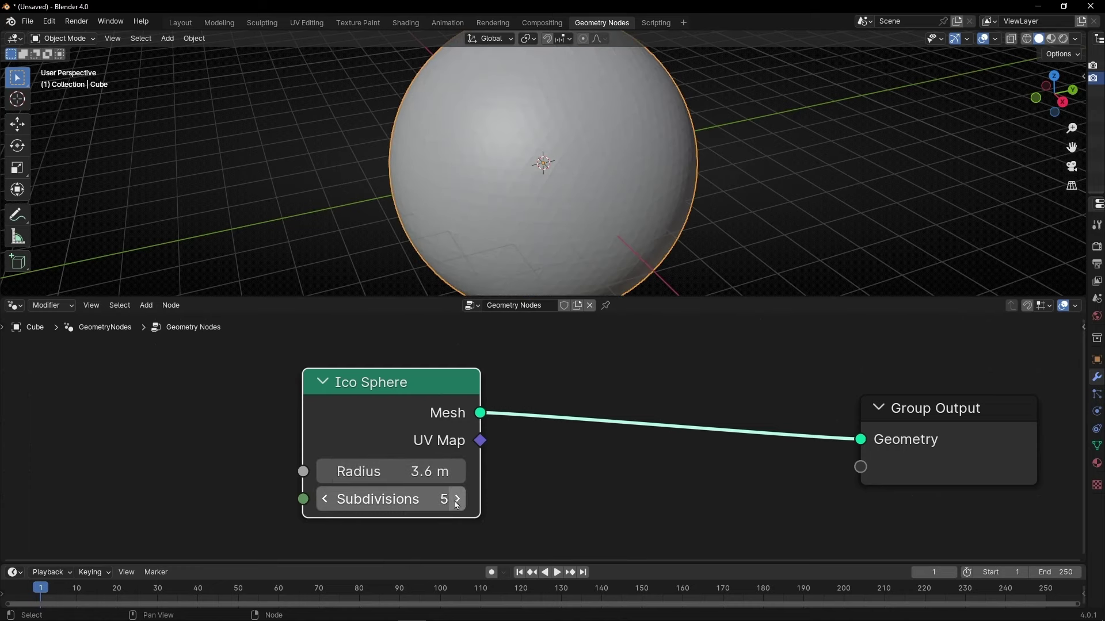
Step: Insert an Instance on Points node between Ico Sphere and Group Output, and collapse the Ico Sphere node
key("Home")
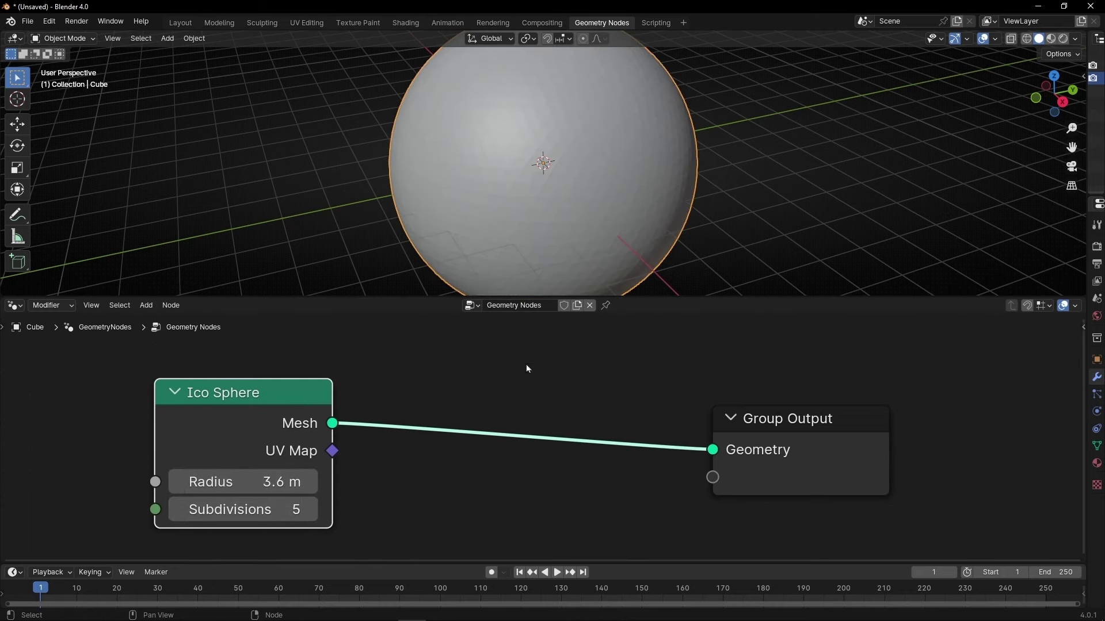
key("shift+a")
type("instan")
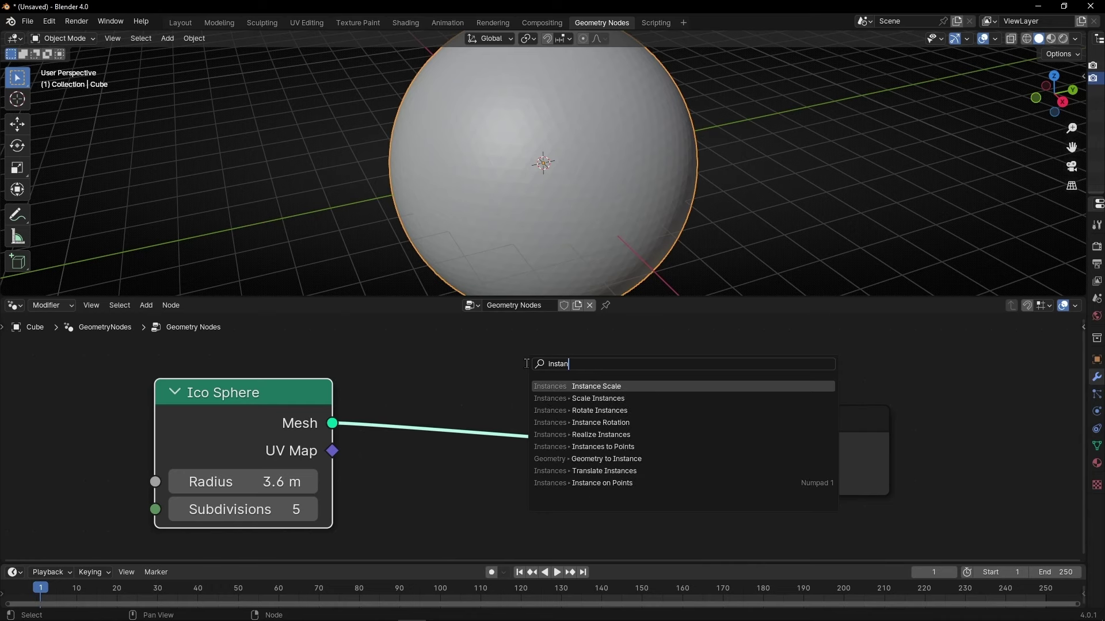
type("ces on")
key("Return")
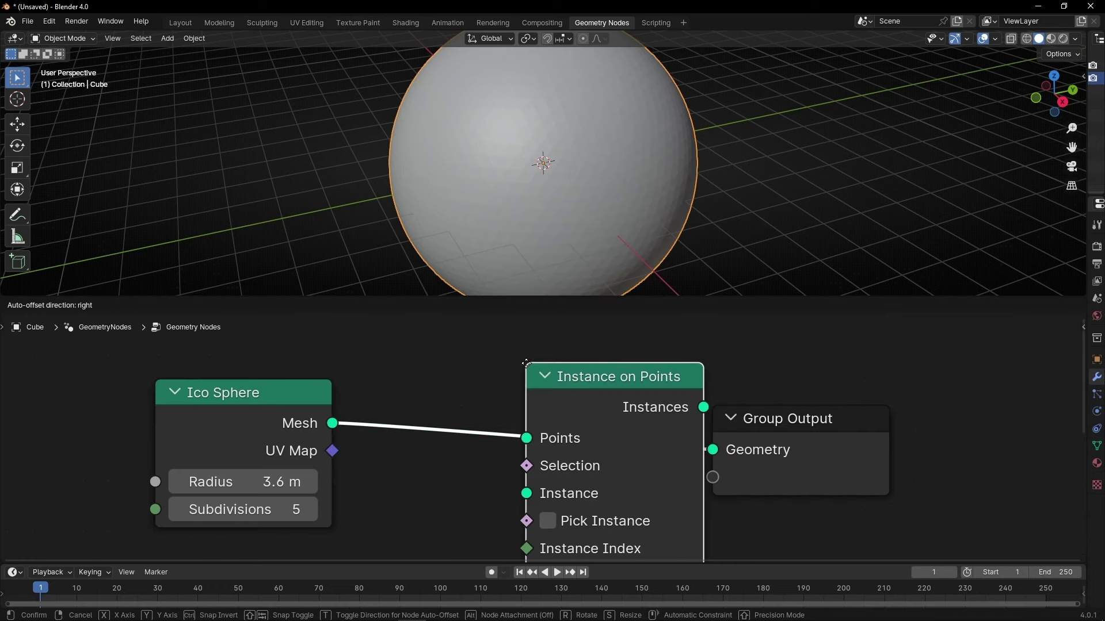
left_click(513, 365)
left_click_drag(528, 373, 451, 372)
left_click(177, 394)
middle_click_drag(345, 470, 433, 378)
Step: Feed a Cube mesh node into the Instance input of Instance on Points, sized 0.2 m on all axes
left_click_drag(523, 403, 387, 426)
type("cube")
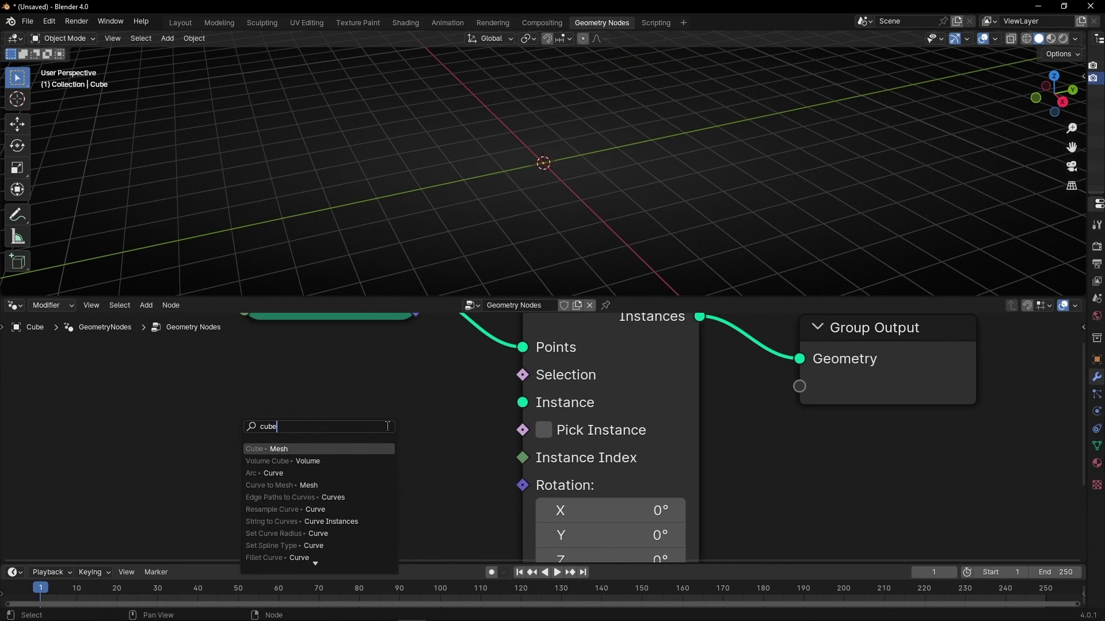
key("Return")
middle_click_drag(386, 503, 455, 434)
double_click(455, 434)
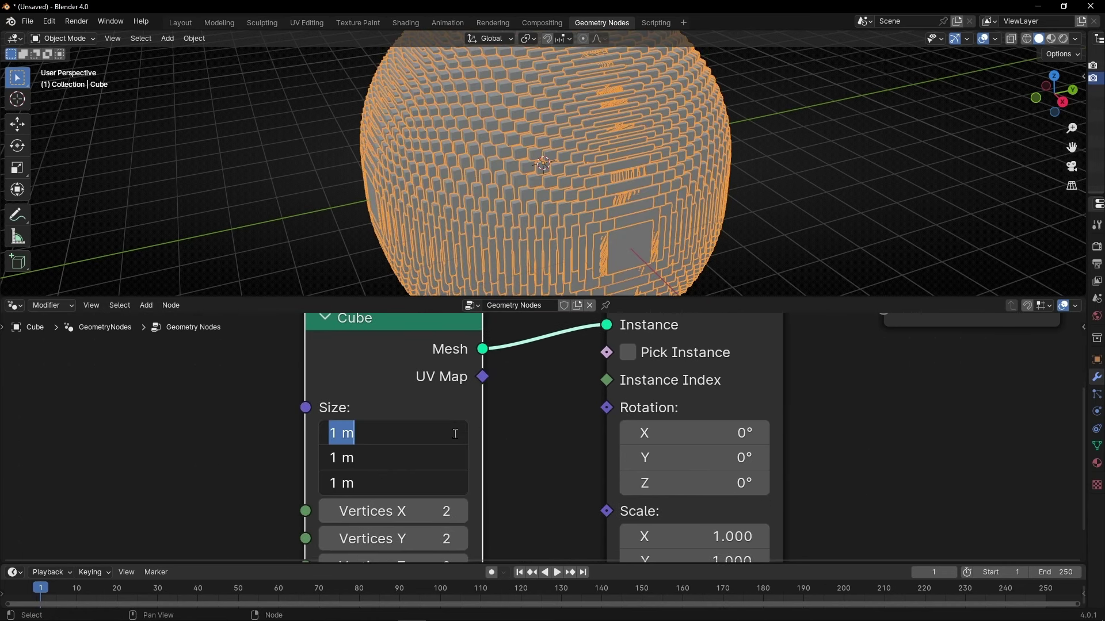
type("0.2")
key("Return")
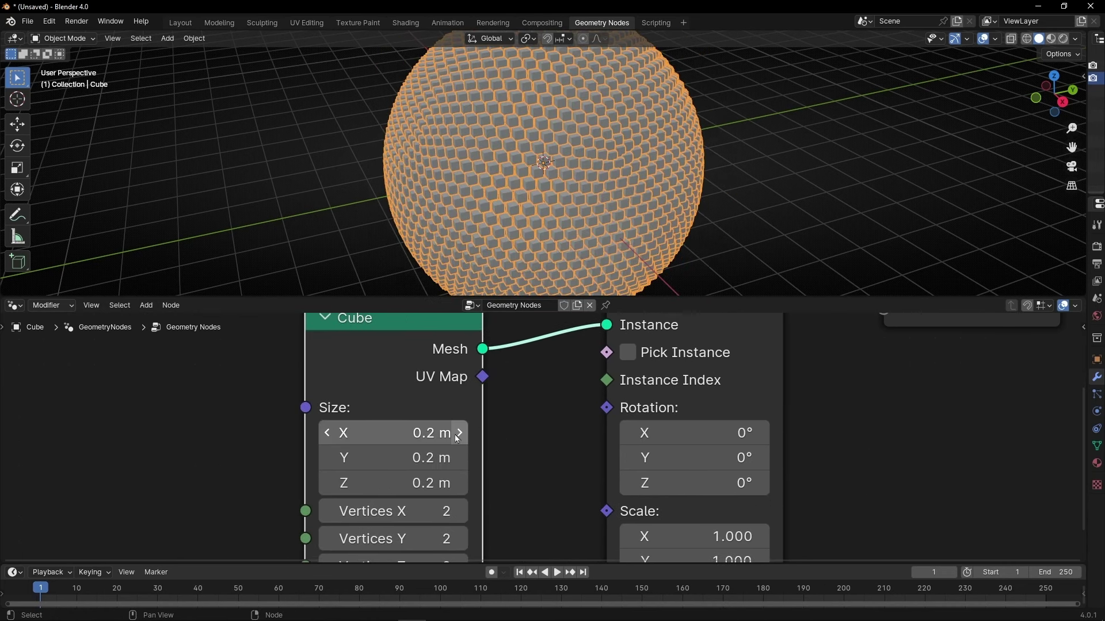
Step: Collapse the Cube node and arrange it and the Ico Sphere node beside Instance on Points
left_click(324, 319)
left_click_drag(334, 321, 413, 338)
scroll(460, 415, "down", 2)
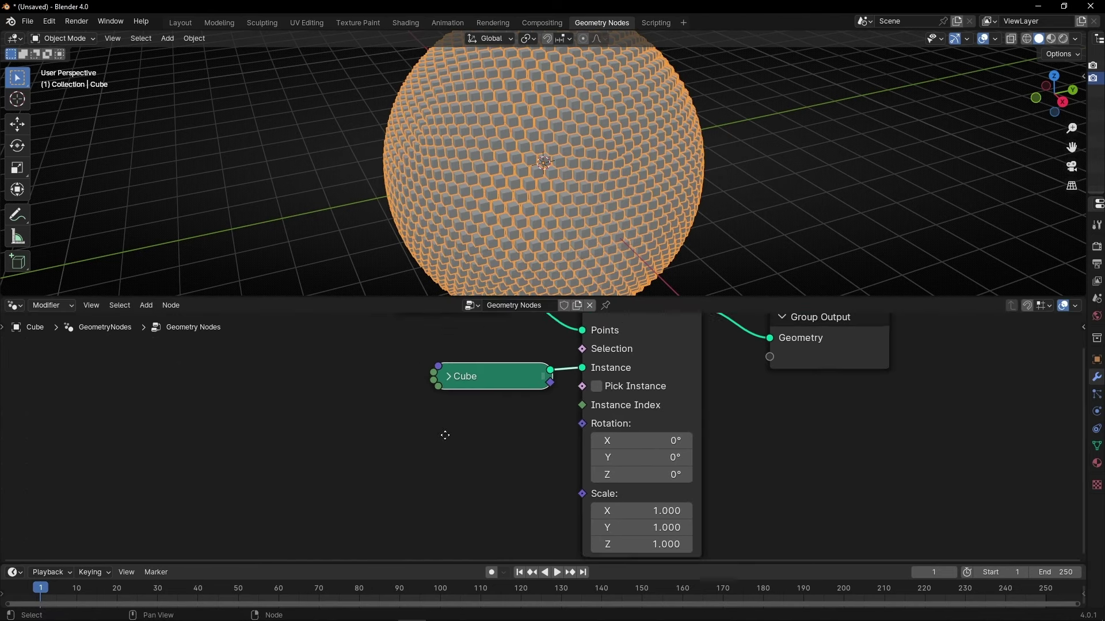
middle_click_drag(445, 436, 415, 485)
left_click_drag(405, 357, 375, 367)
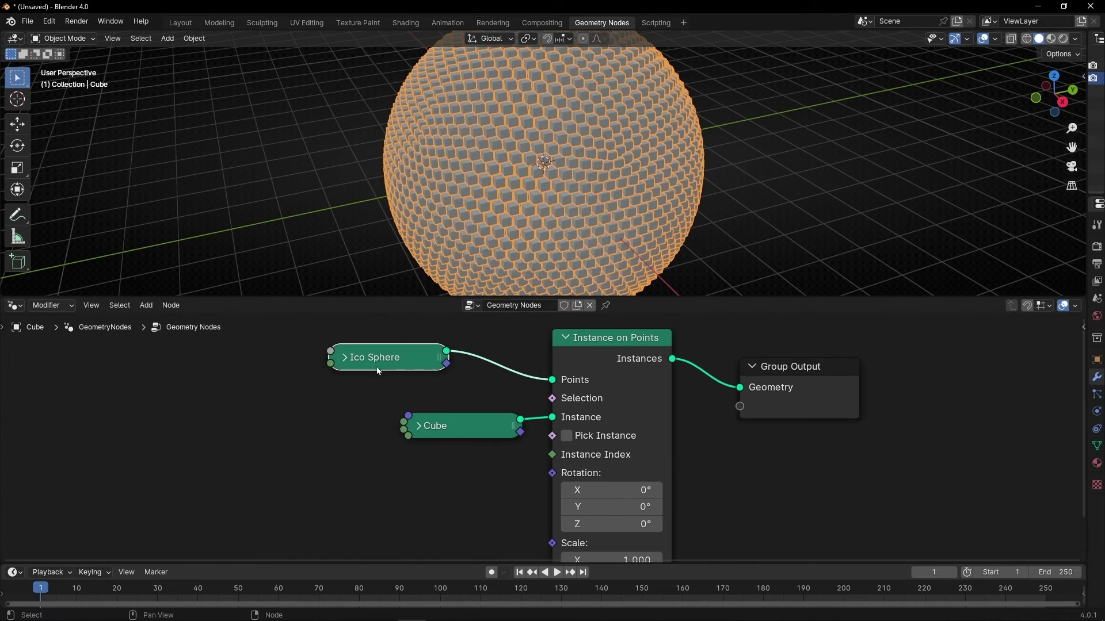
Step: Sketch annotation arrows across the sphere in different directions and undo them
left_click(17, 214)
scroll(402, 207, "down", 1)
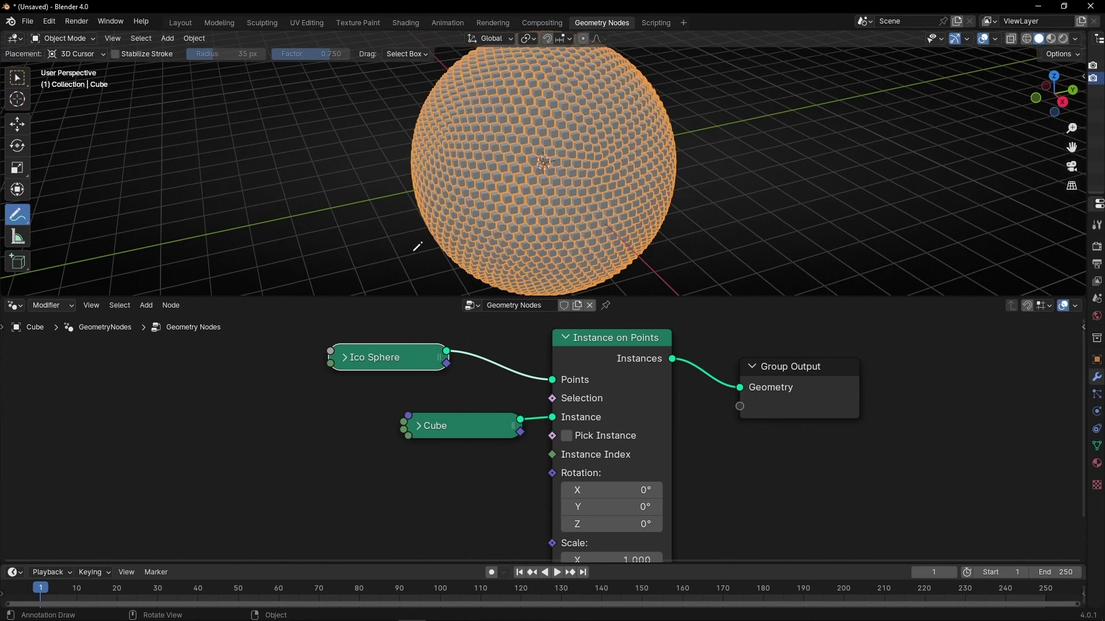
left_click_drag(401, 257, 709, 112)
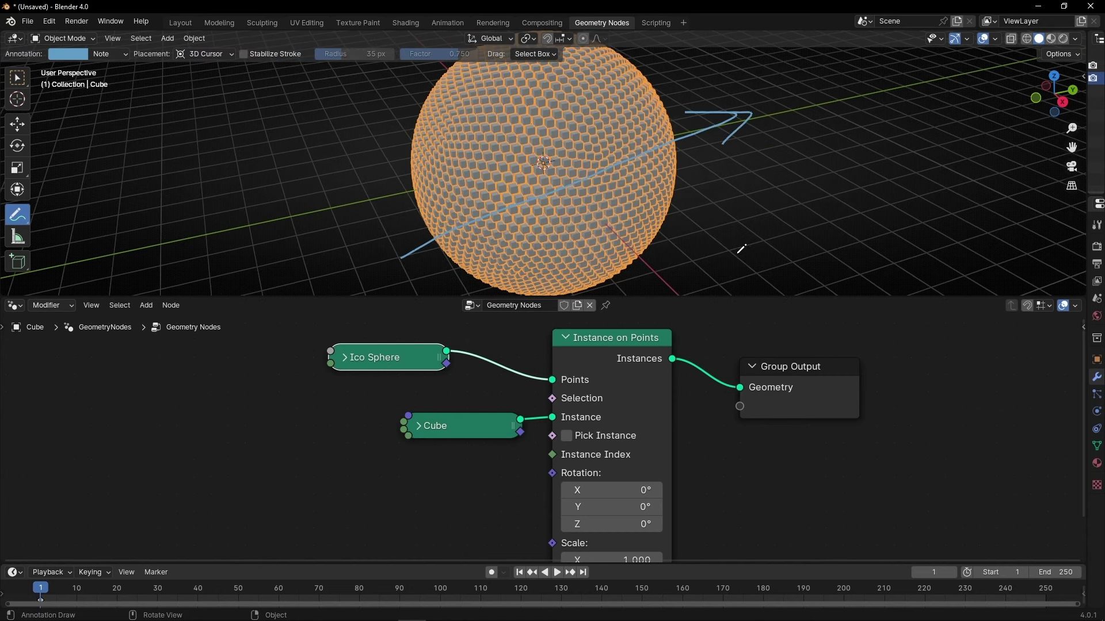
mouse_move(734, 253)
left_mouse_down()
mouse_move(403, 107)
mouse_move(354, 122)
left_mouse_up()
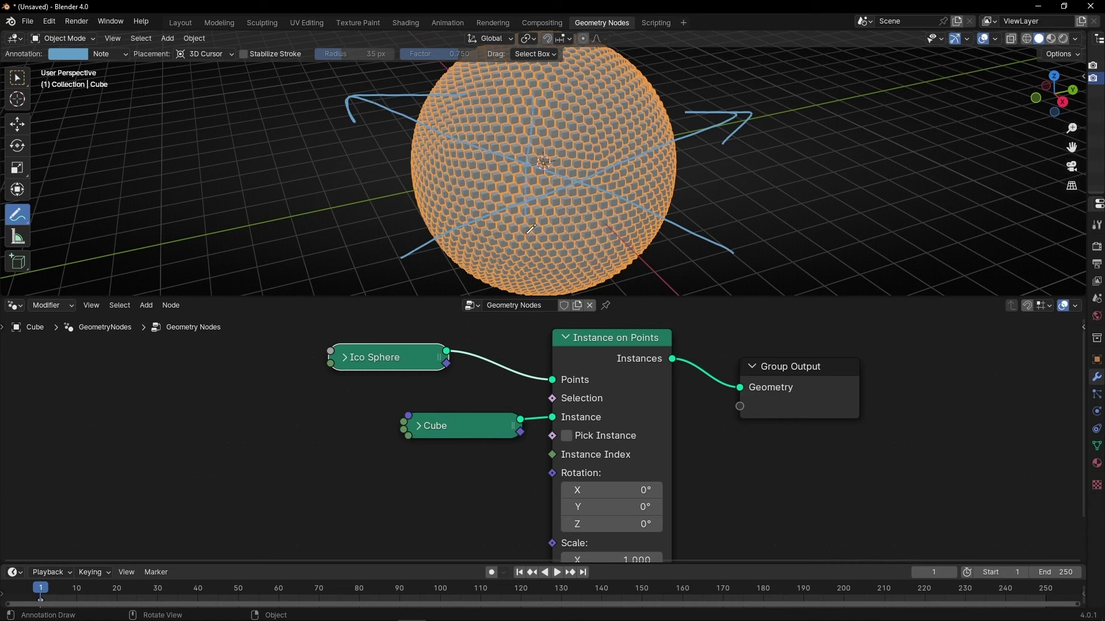
mouse_move(362, 180)
left_mouse_down()
mouse_move(872, 170)
mouse_move(772, 193)
left_mouse_up()
key("ctrl+z")
key("ctrl+z")
key("ctrl+z")
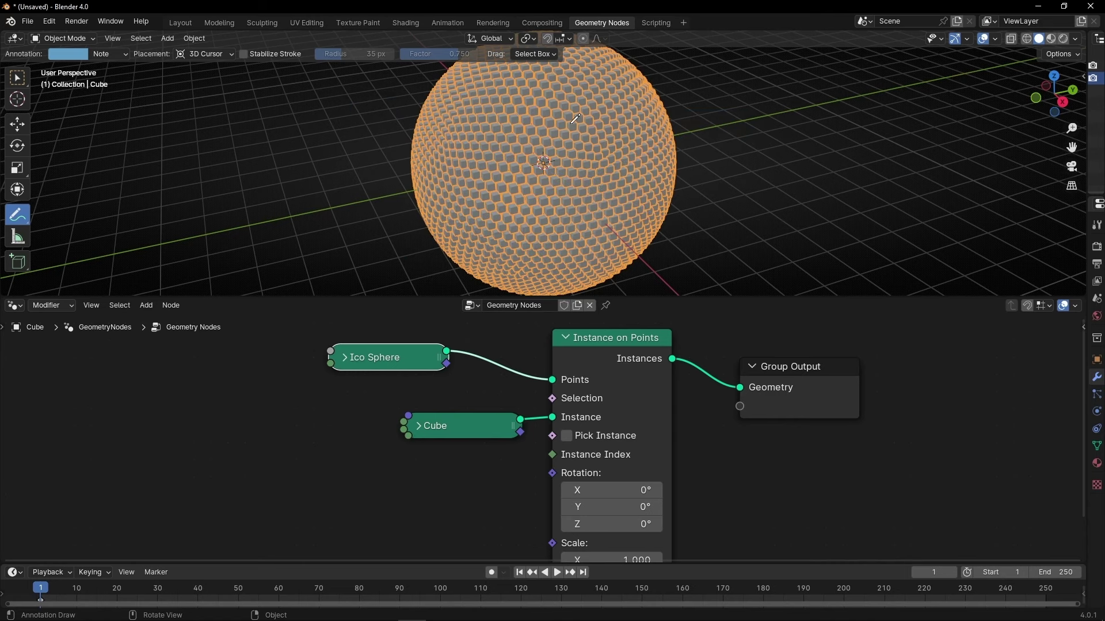
Step: Try a scale of 1.1 on all axes in Instance on Points and undo it
scroll(728, 499, "up", 1)
middle_click_drag(728, 501, 633, 331)
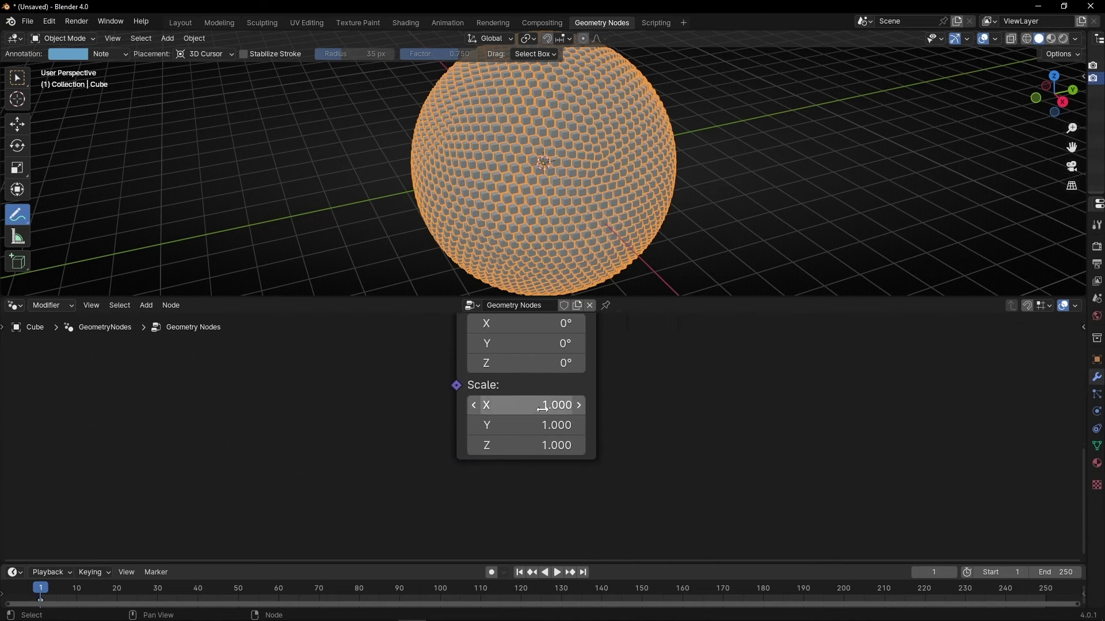
mouse_move(526, 405)
left_mouse_down()
mouse_move(457, 406)
mouse_move(532, 405)
left_mouse_up()
mouse_move(552, 445)
left_mouse_down()
mouse_move(610, 443)
mouse_move(538, 426)
mouse_move(507, 445)
mouse_move(542, 445)
left_mouse_up()
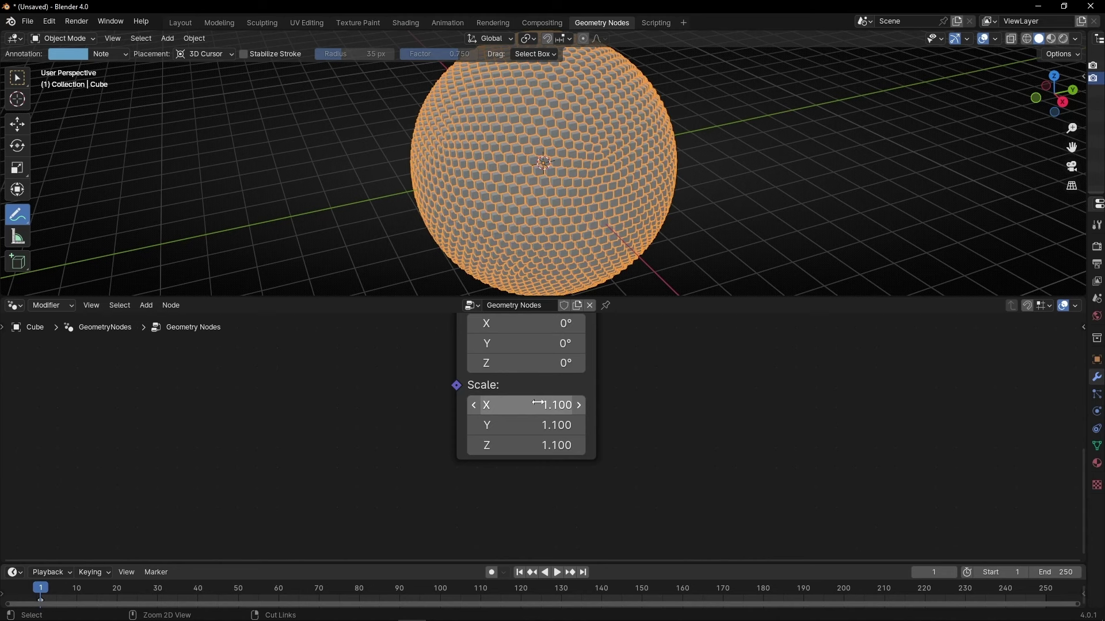
key("ctrl+z")
Step: Add a Gradient Texture node with its Color output driving the Scale of Instance on Points
scroll(458, 403, "up", 4)
middle_click_drag(458, 400, 569, 437)
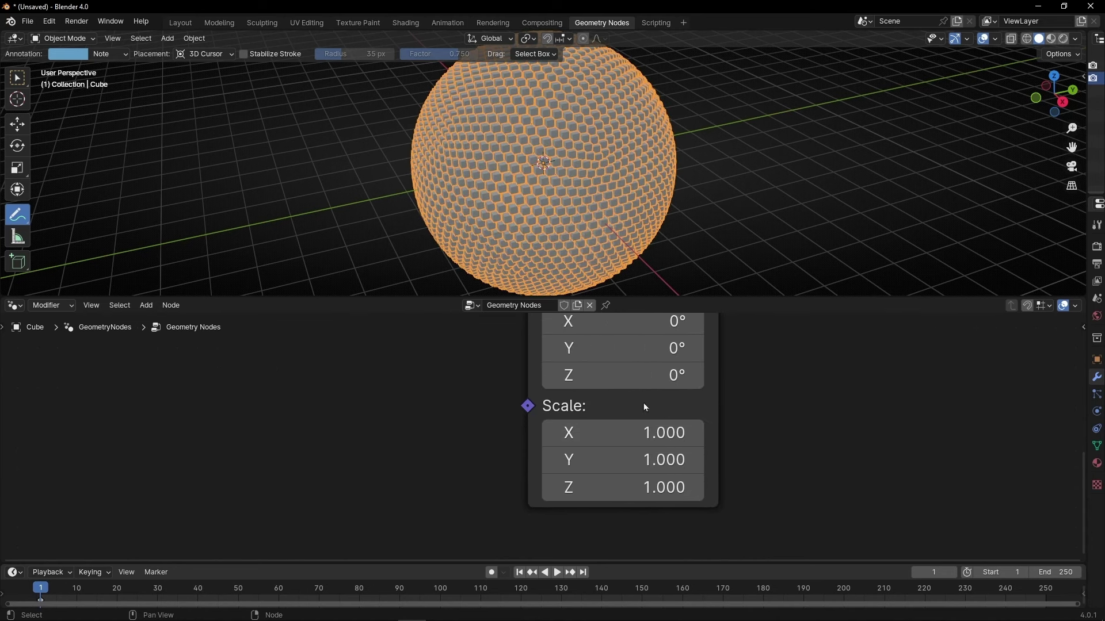
middle_click_drag(429, 431, 576, 446)
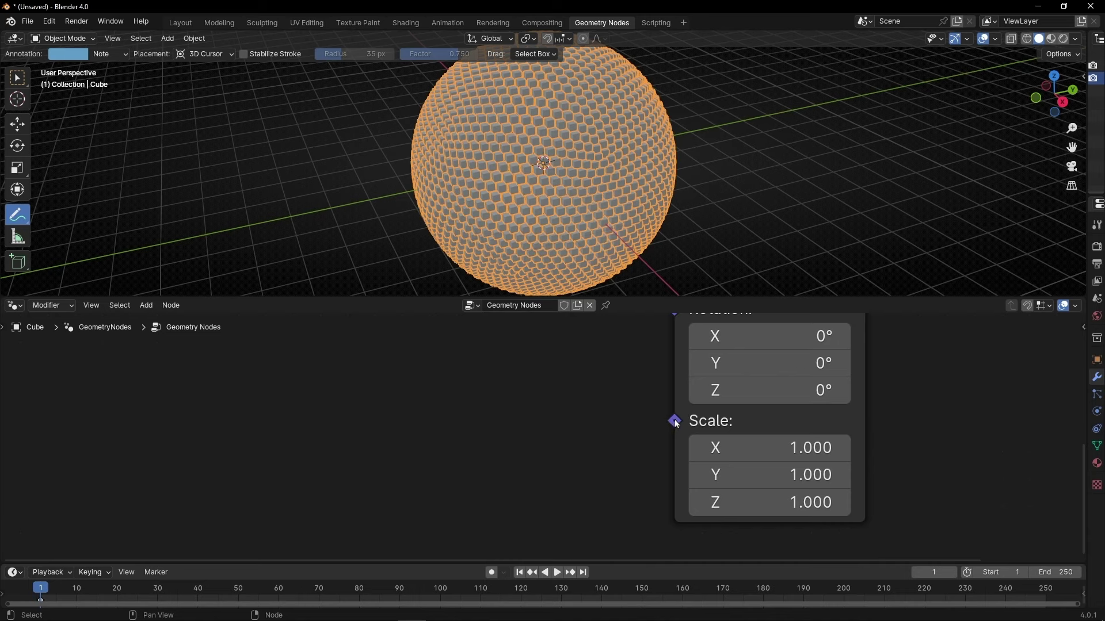
mouse_move(392, 260)
left_mouse_down()
mouse_move(745, 120)
mouse_move(716, 165)
left_mouse_up()
mouse_move(433, 255)
left_mouse_down("ctrl")
mouse_move(740, 123)
mouse_move(728, 124)
left_mouse_up("ctrl")
left_click_drag(675, 421, 371, 402)
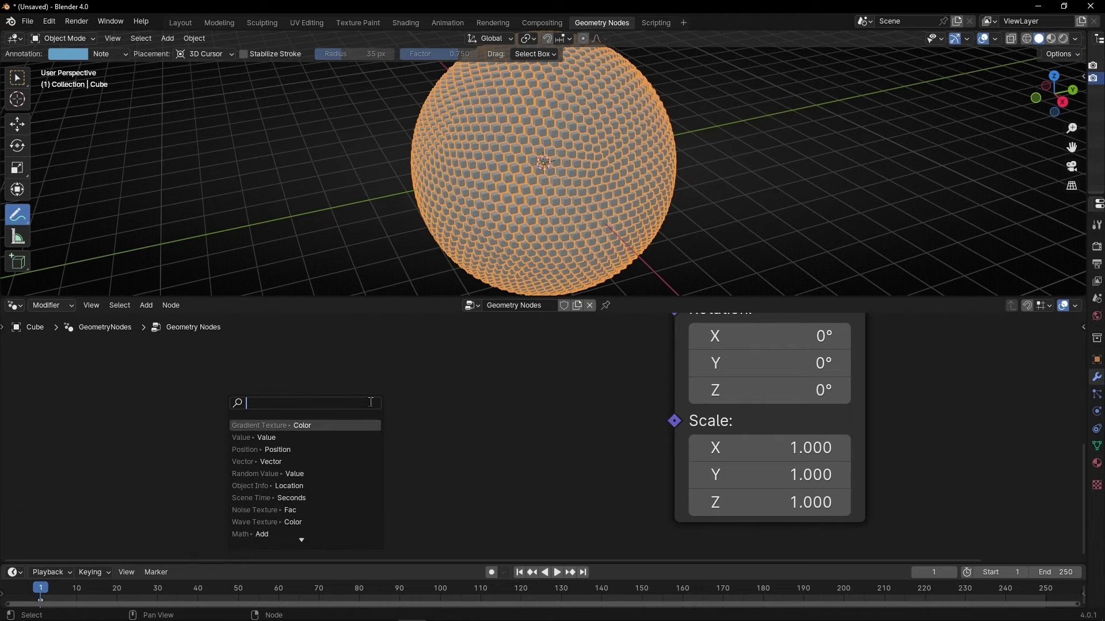
type("gradient")
key("Return")
left_click(380, 405)
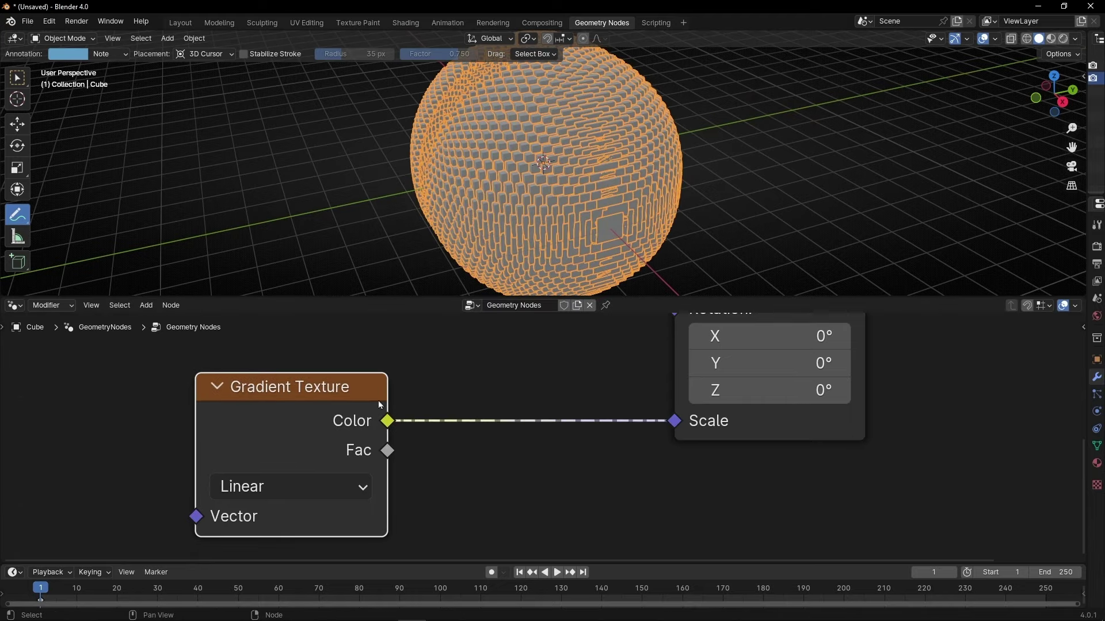
Step: Switch back to the Select Box tool and deselect the instanced sphere
left_click(19, 78)
left_click(266, 230)
mouse_move(267, 229)
middle_mouse_down()
mouse_move(409, 203)
mouse_move(415, 190)
mouse_move(403, 188)
mouse_move(393, 156)
mouse_move(406, 148)
mouse_move(439, 197)
mouse_move(506, 193)
mouse_move(428, 186)
middle_mouse_up()
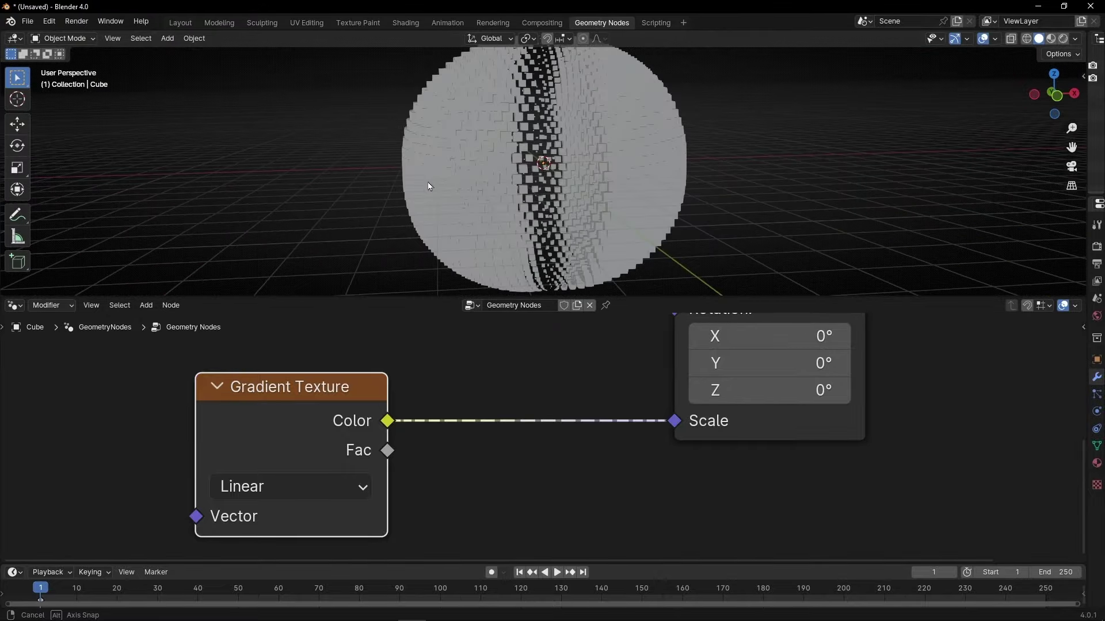
Step: Attach a Viewer node to the Gradient Texture's Color output and rearrange both nodes below the Cube node
left_click_drag(323, 400, 448, 396)
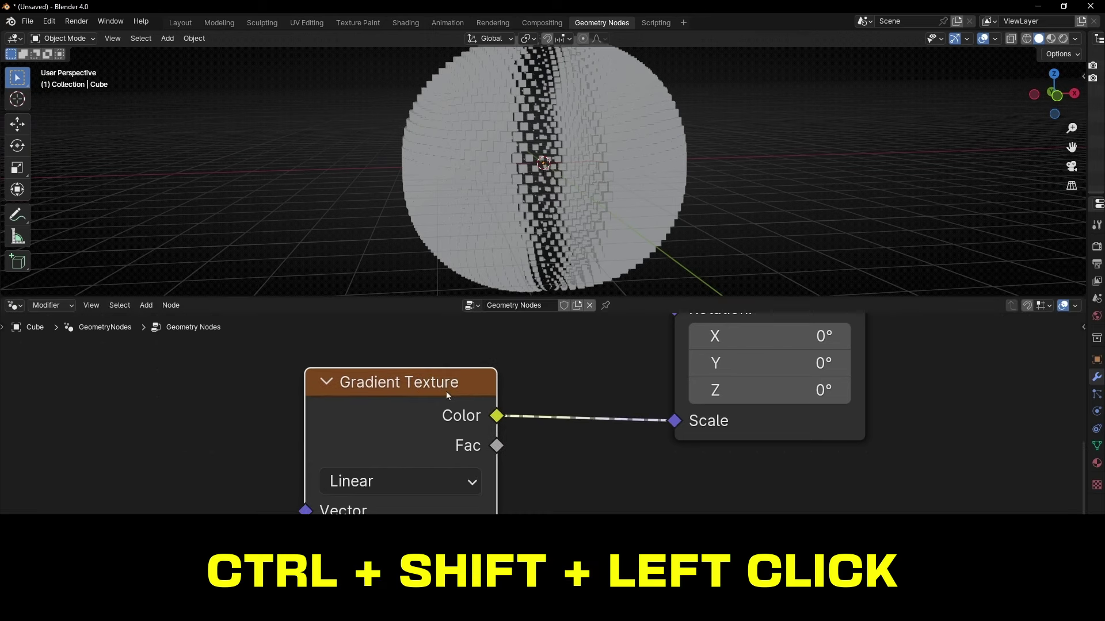
left_click(447, 391, "ctrl+shift")
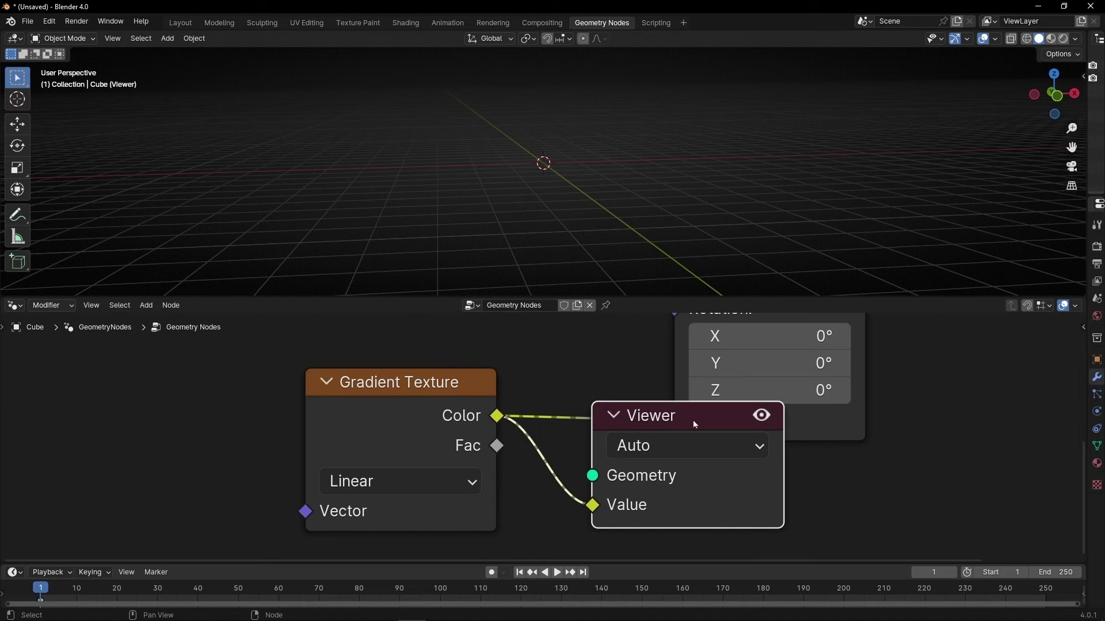
left_click_drag(693, 420, 593, 344)
scroll(412, 361, "down", 3)
middle_click_drag(403, 361, 458, 458)
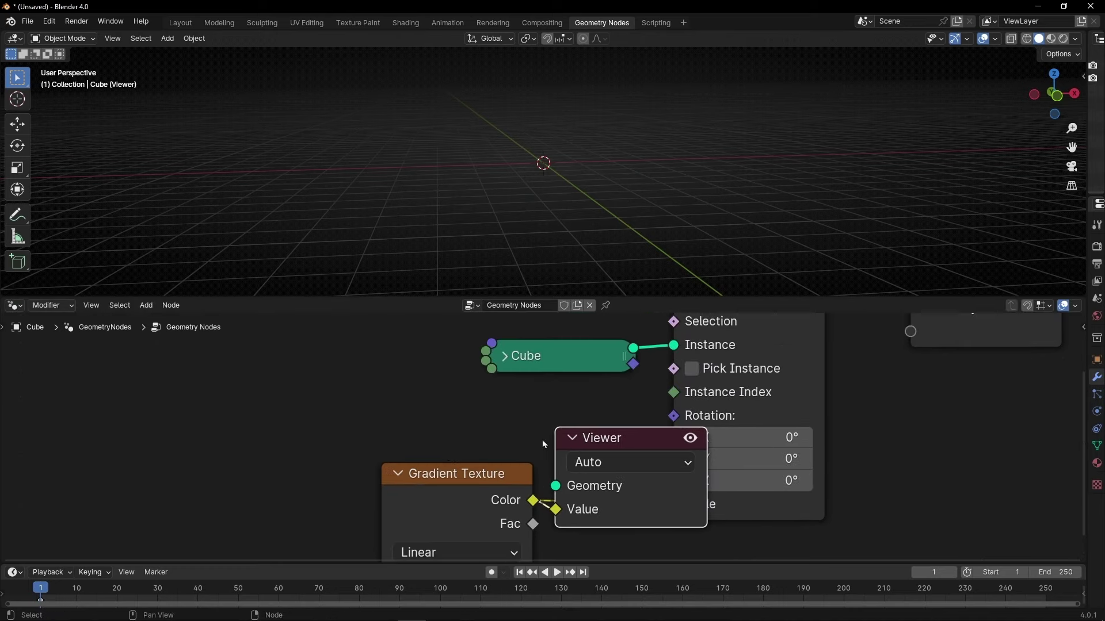
left_click_drag(617, 437, 570, 393)
left_click_drag(438, 486, 401, 527)
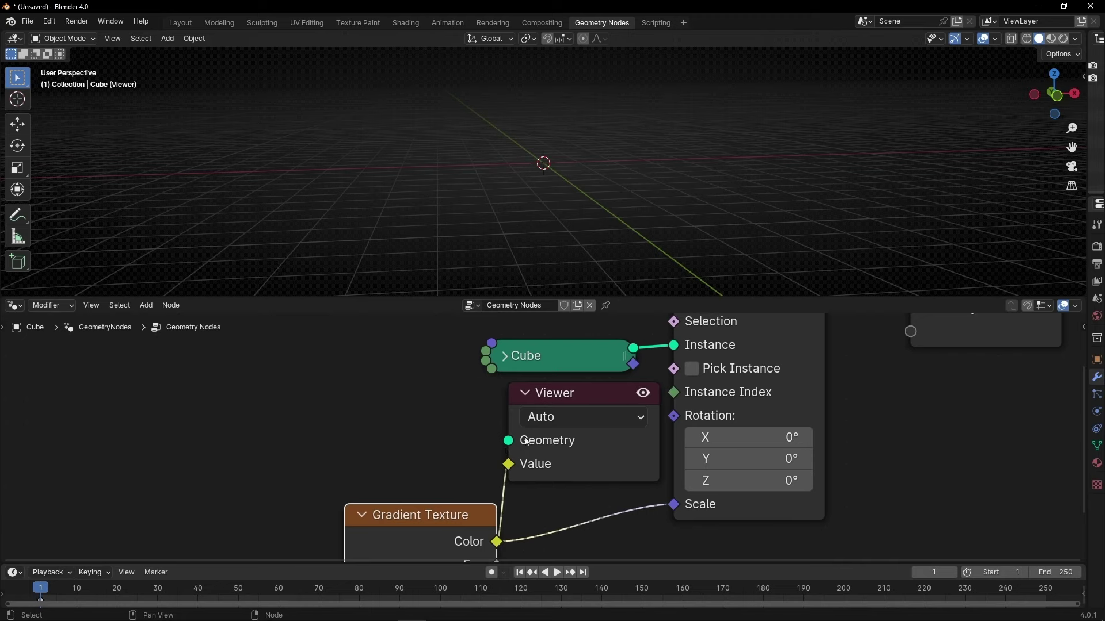
Step: Connect the Ico Sphere's Mesh to the Viewer's Geometry input and reposition the Gradient Texture node
scroll(477, 435, "down", 2)
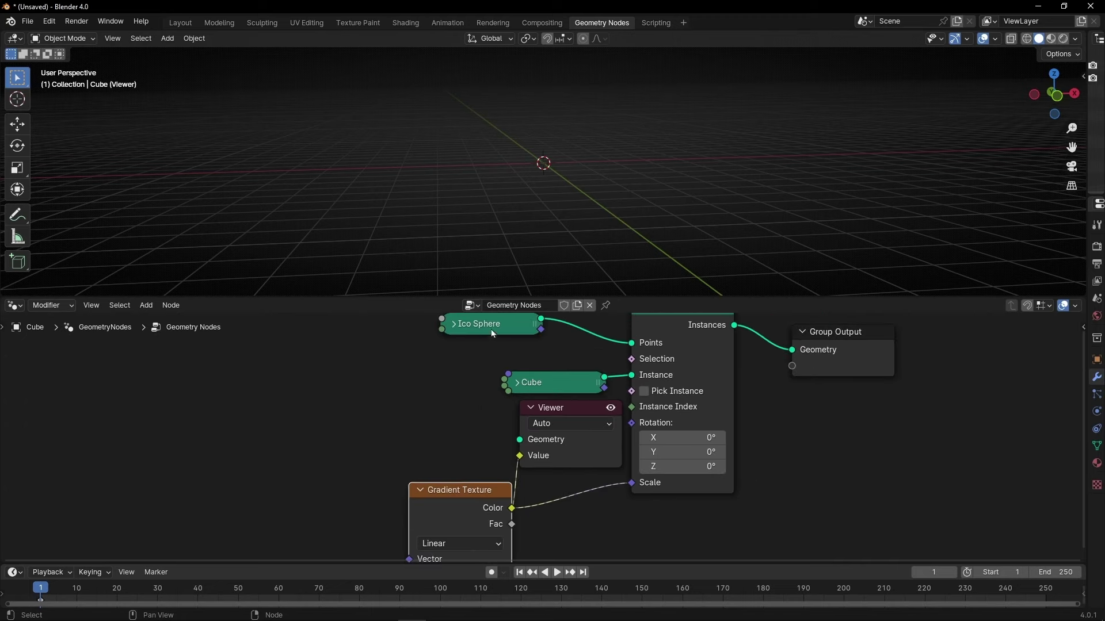
left_click_drag(493, 333, 519, 441)
left_click_drag(480, 505, 431, 457)
scroll(402, 443, "up", 3)
middle_click_drag(378, 411, 440, 363)
mouse_move(377, 403)
left_mouse_down()
mouse_move(423, 386)
mouse_move(372, 416)
left_mouse_up()
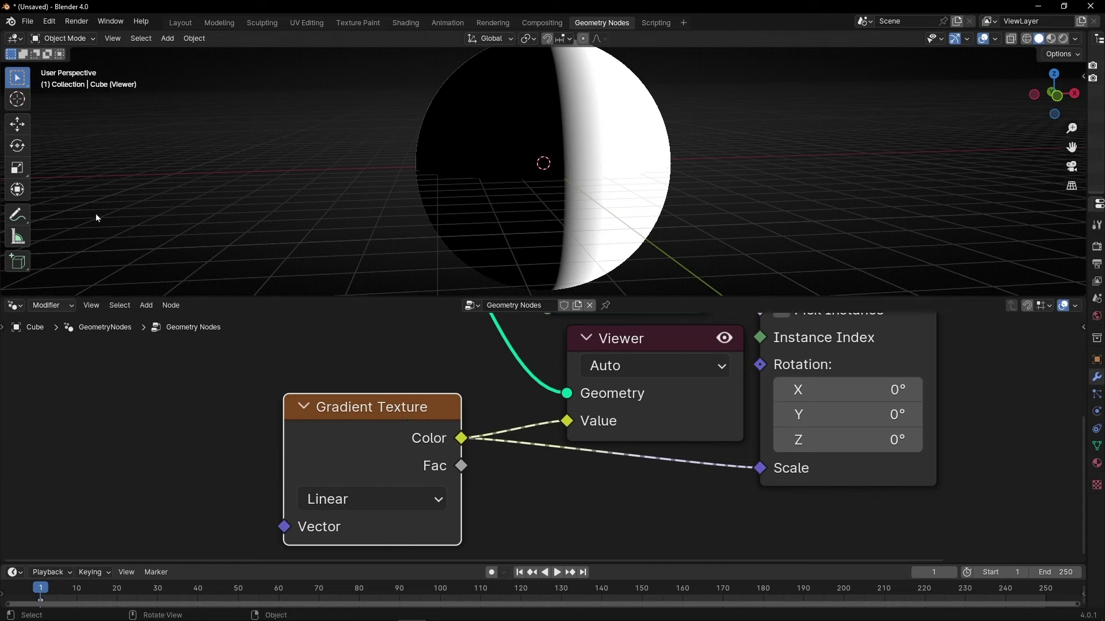
Step: Annotate the black and white halves of the previewed sphere with the Annotate tool, and turn off the Viewer preview
left_click(18, 215)
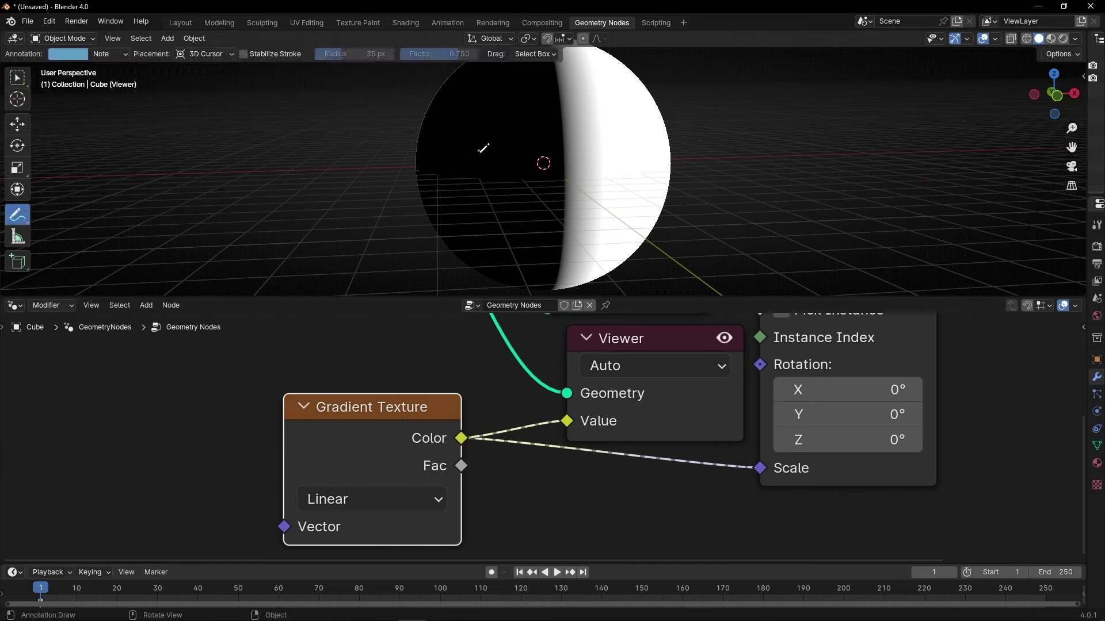
left_click_drag(470, 149, 514, 154)
left_click_drag(605, 162, 586, 172)
left_click_drag(595, 146, 661, 169)
mouse_move(518, 165)
left_mouse_down()
mouse_move(585, 165)
mouse_move(437, 164)
mouse_move(469, 164)
left_mouse_up()
left_click(720, 342)
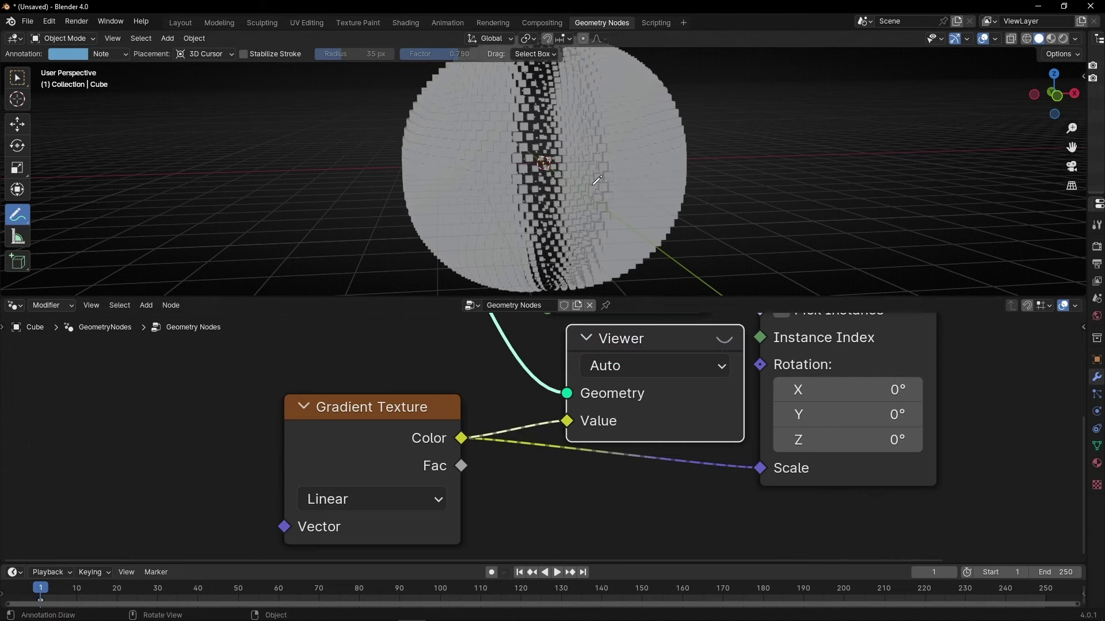
Step: Insert a Color Ramp node between the Gradient Texture's Color output and the Scale input of Instance on Points
left_click_drag(449, 425, 389, 476)
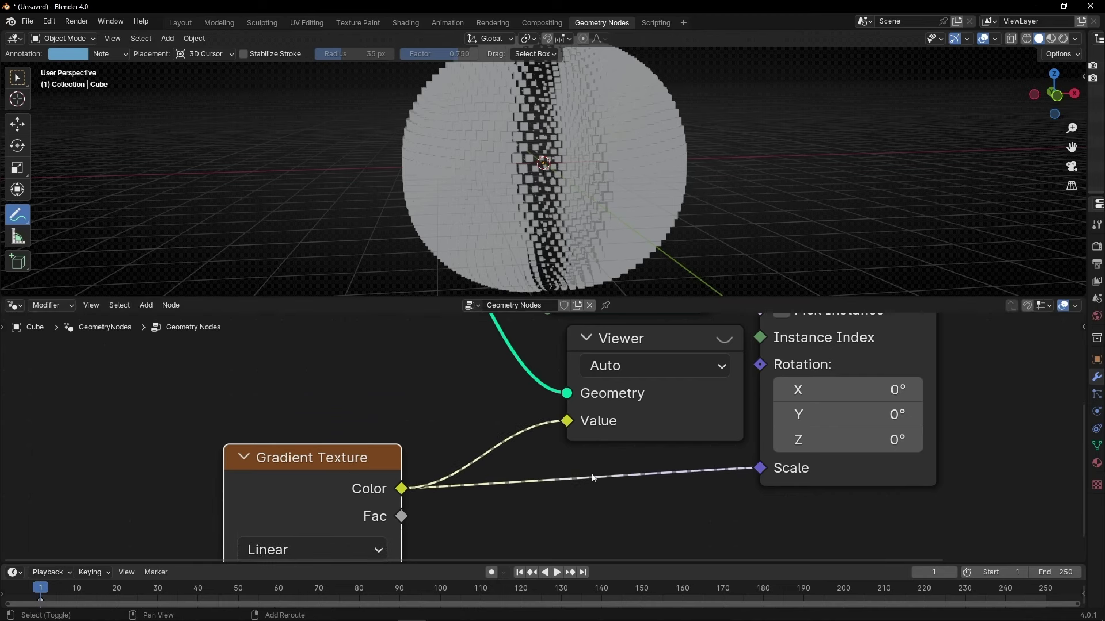
key("shift+a")
type("color")
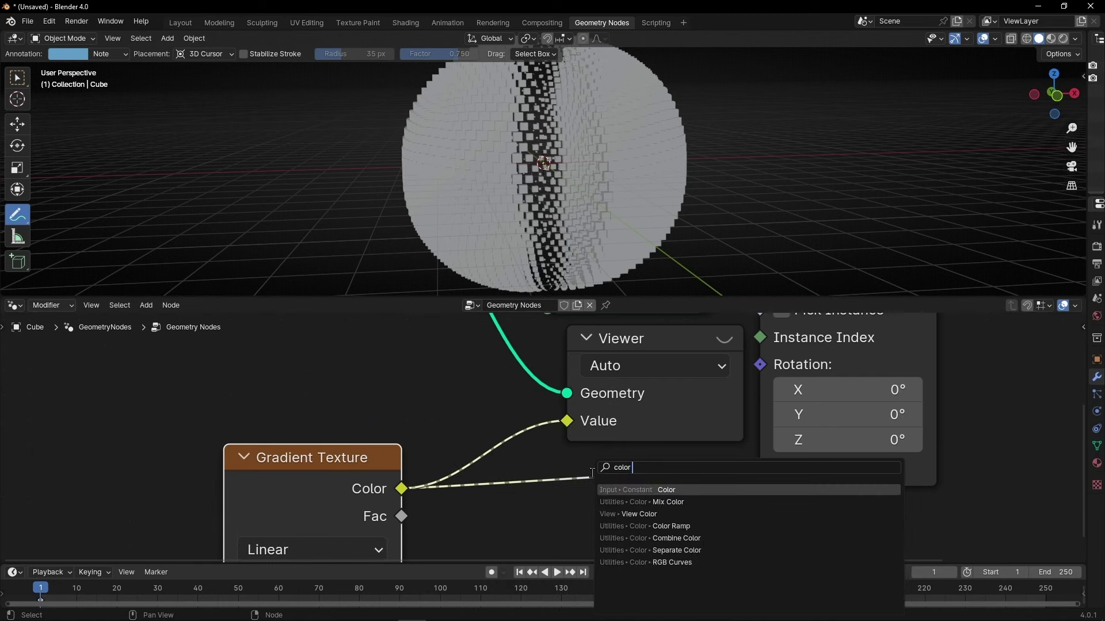
type(" ramp")
key("Return")
left_click(541, 462)
scroll(622, 481, "down", 5)
middle_click_drag(906, 537, 790, 453)
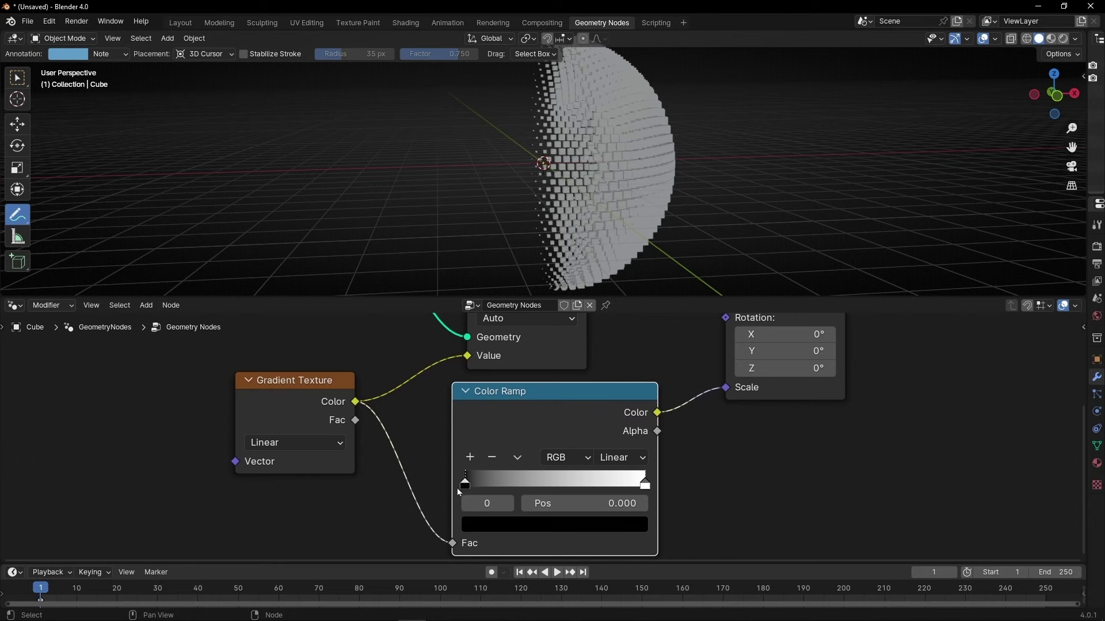
Step: Preview the Color Ramp's Color output through the Viewer's Value input, and reposition the Viewer and Gradient Texture nodes
middle_click_drag(611, 350, 580, 380)
left_click(543, 329)
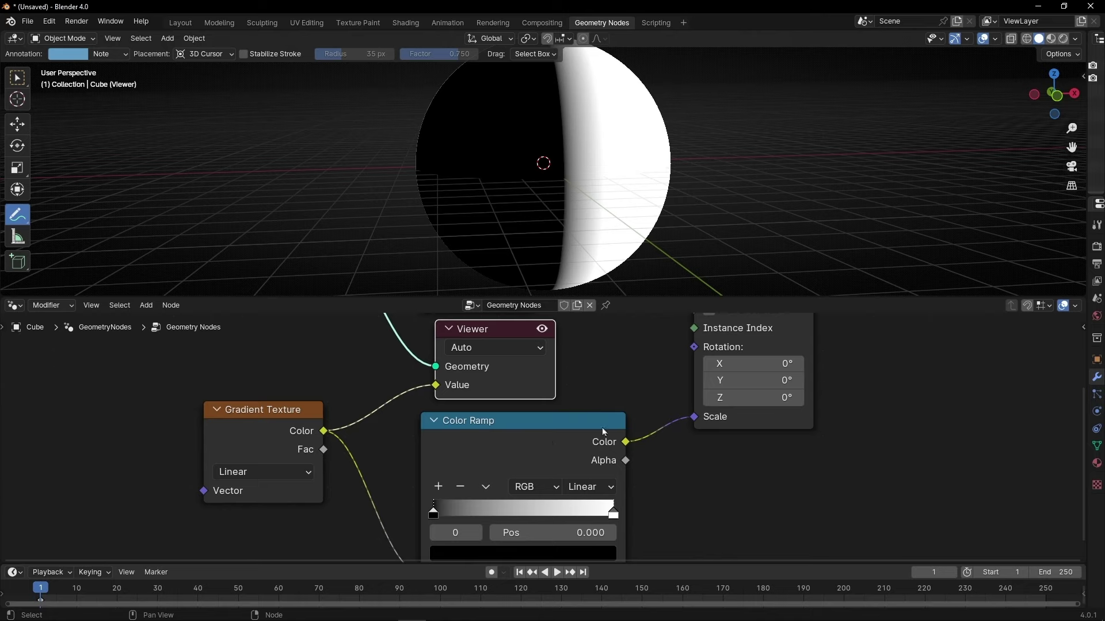
left_click_drag(631, 443, 438, 385)
left_click_drag(502, 332, 594, 332)
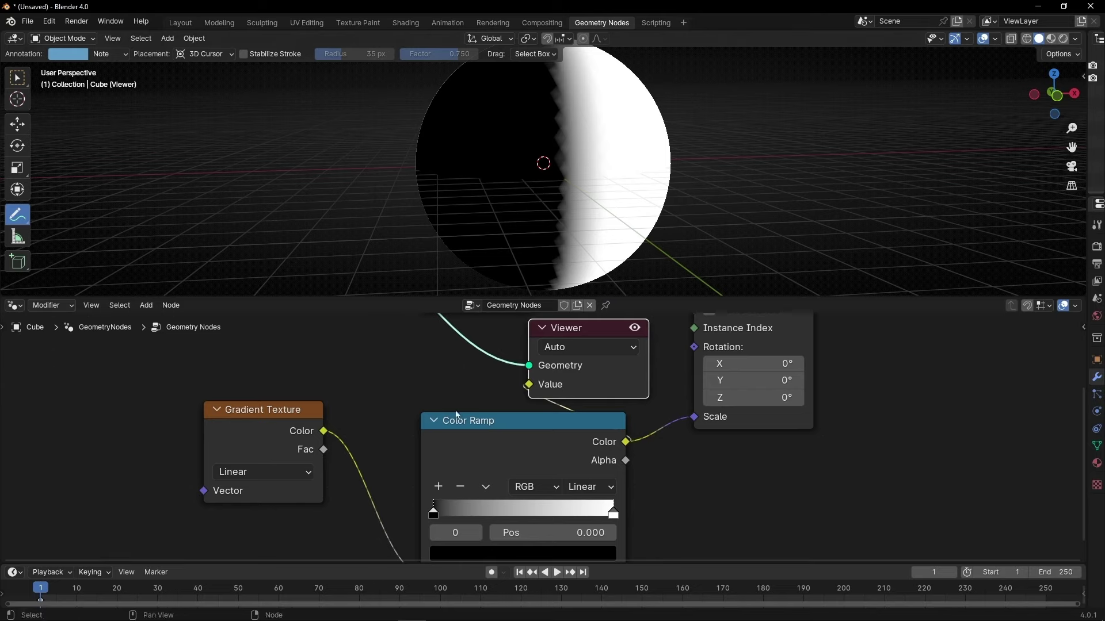
left_click_drag(276, 410, 327, 431)
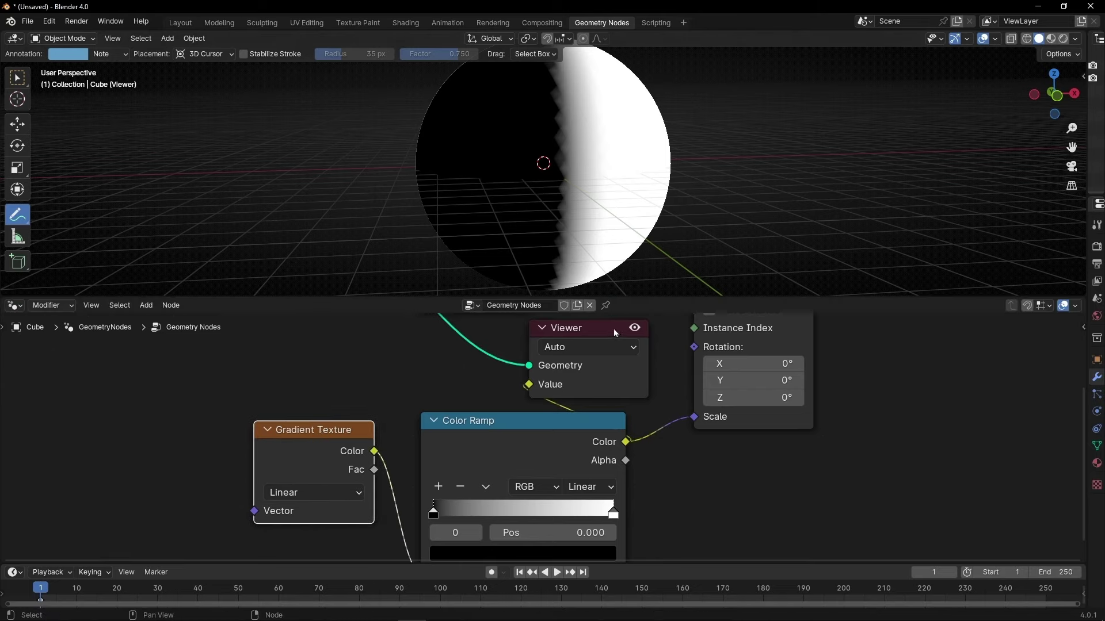
Step: Annotate the sphere's black half with 0 and its white half with 1, and turn off the Viewer preview
left_click_drag(480, 151, 492, 156)
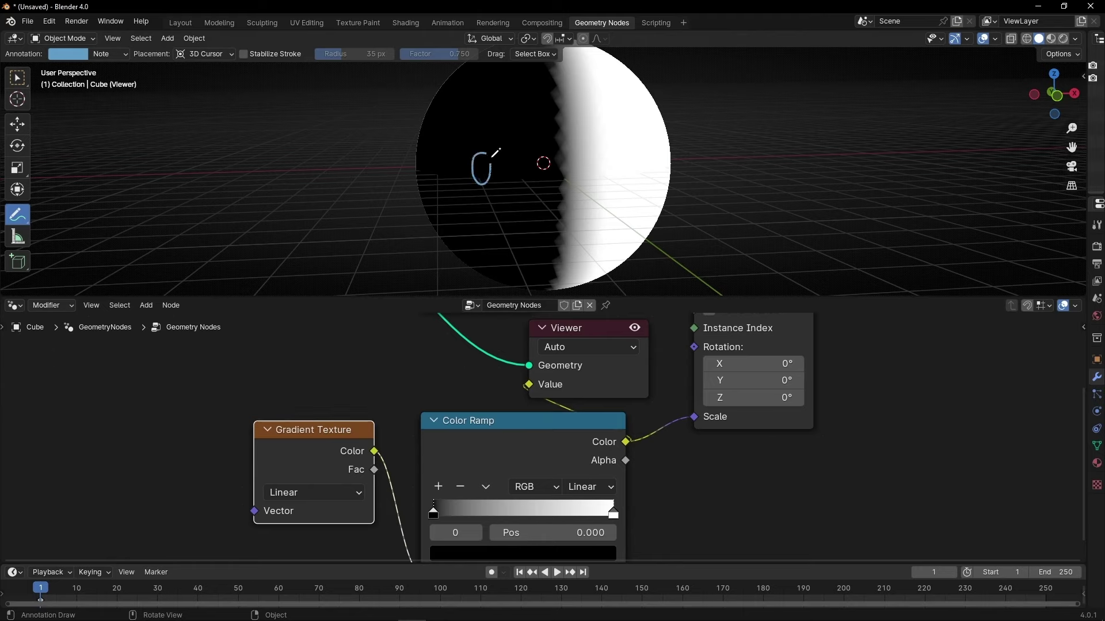
mouse_move(603, 171)
left_mouse_down()
mouse_move(632, 148)
mouse_move(629, 187)
left_mouse_up()
left_click(633, 329)
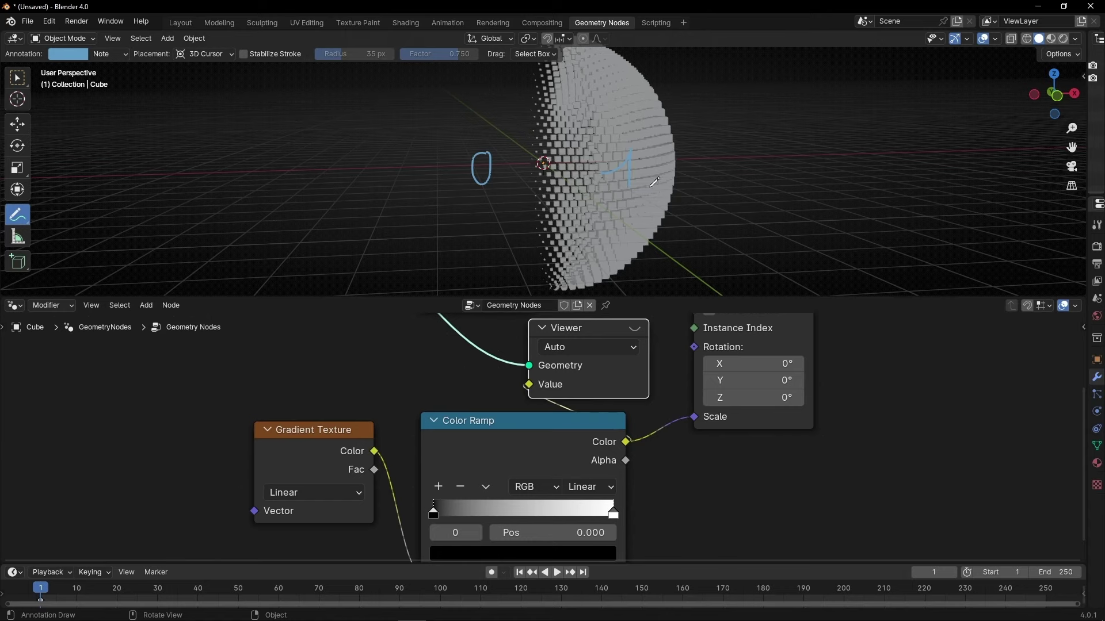
left_click_drag(456, 171, 647, 171, "ctrl")
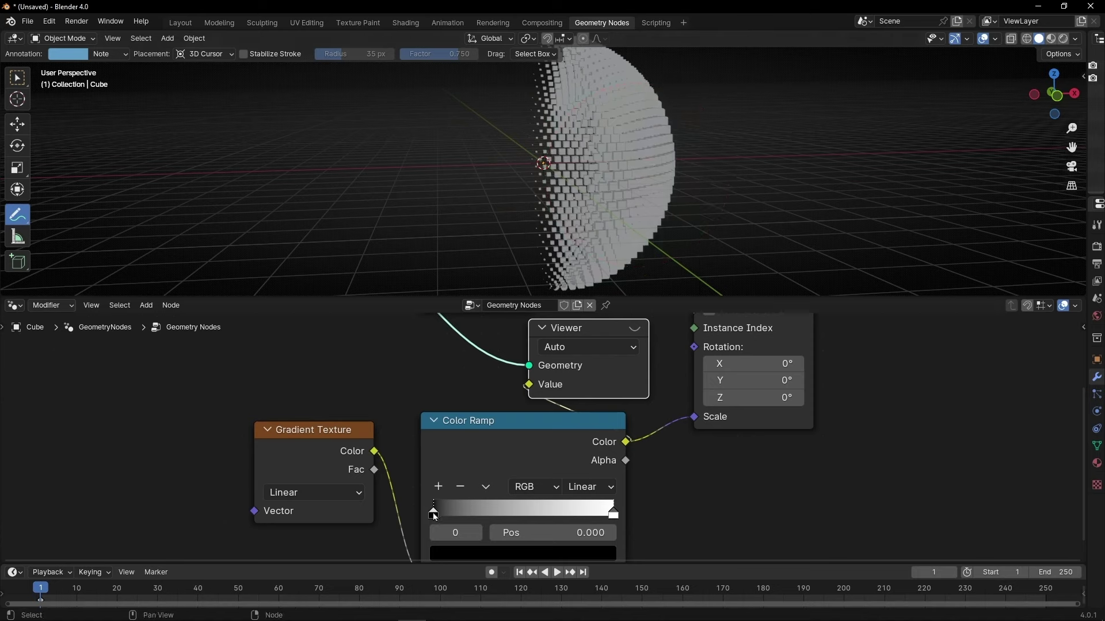
Step: Reverse the Color Ramp with the white stop at the start and the black stop at 1.000, comparing the Viewer preview with the instances
mouse_move(433, 512)
left_mouse_down()
mouse_move(607, 518)
mouse_move(429, 511)
left_mouse_up()
left_click(636, 329)
left_click_drag(589, 513, 614, 514)
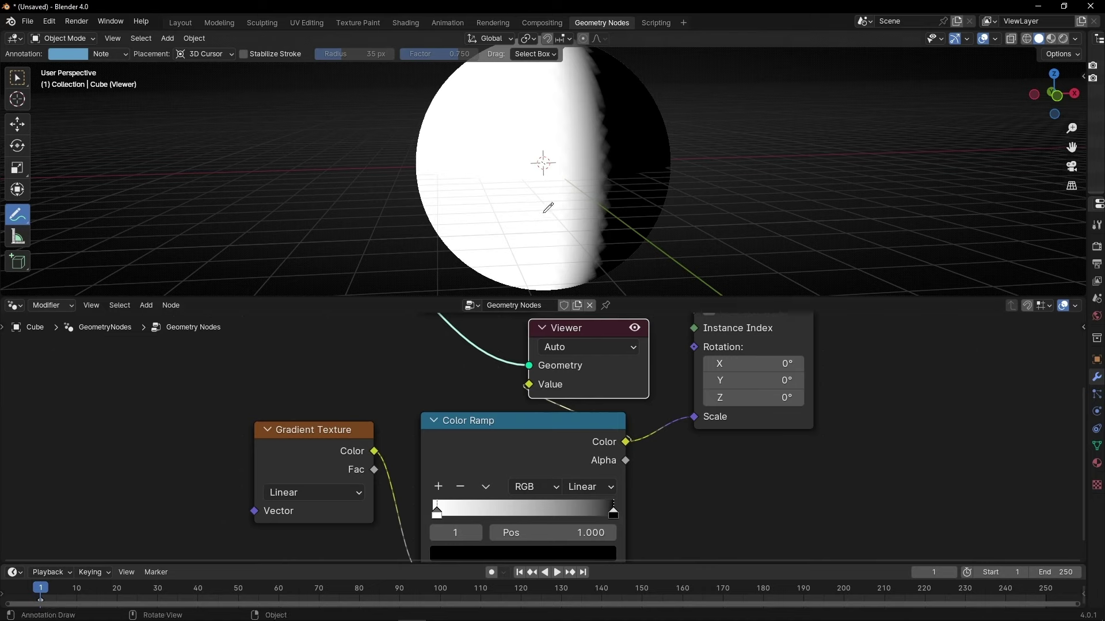
left_click(634, 328)
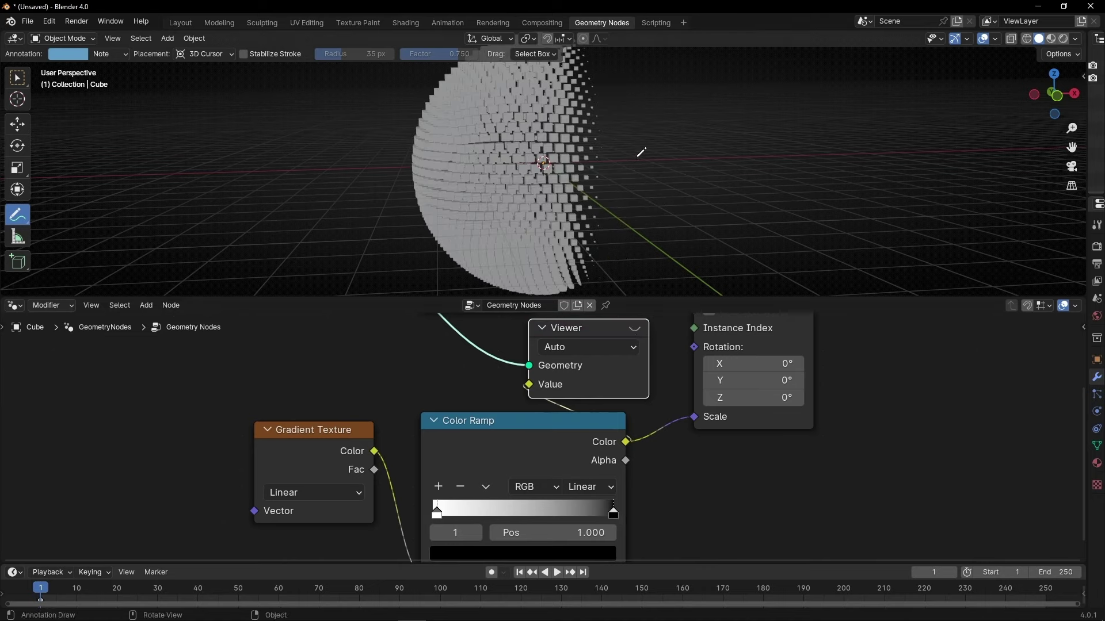
left_click(636, 331)
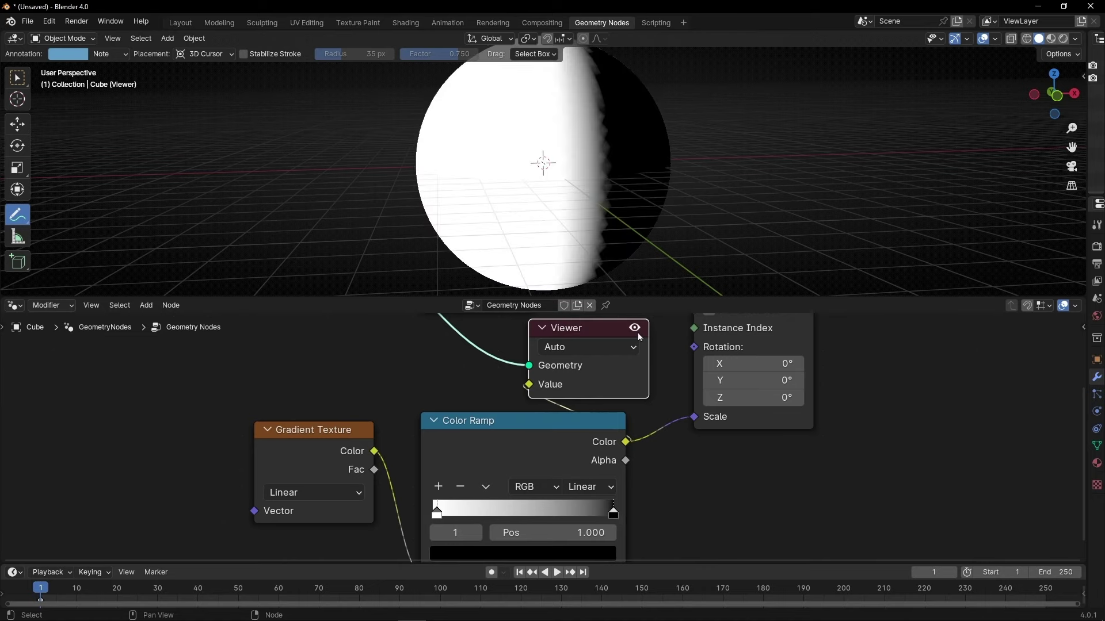
left_click(635, 329)
Step: Add a Position node feeding the Gradient Texture's Vector input and place it with some space before that node
middle_click_drag(392, 381, 447, 311)
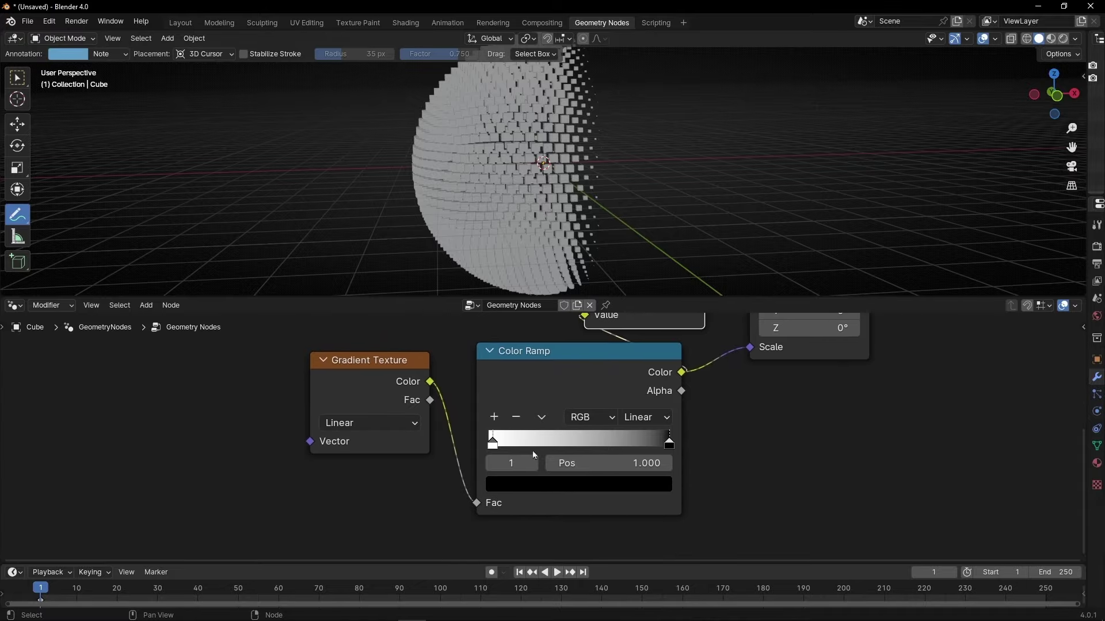
middle_click_drag(608, 179, 547, 184)
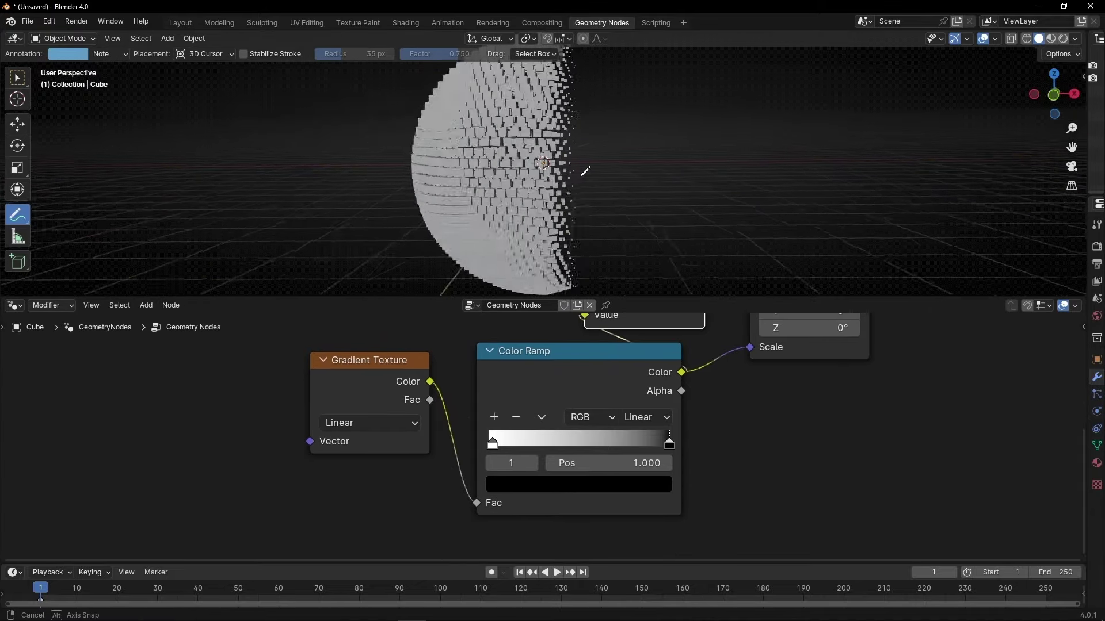
scroll(267, 467, "up", 2)
middle_click_drag(267, 467, 477, 467)
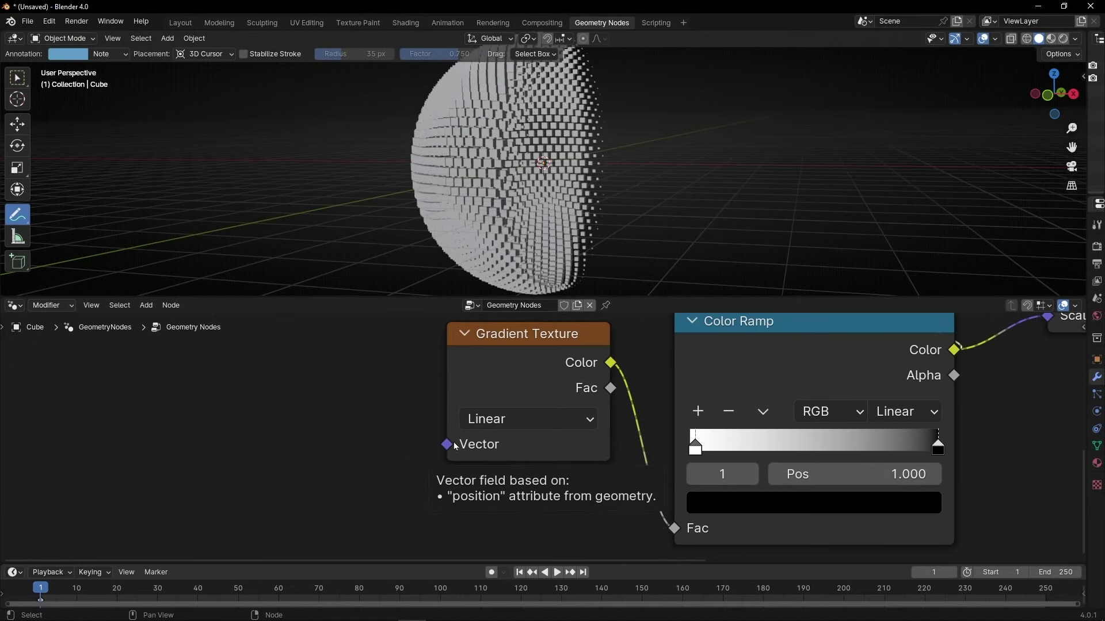
left_click_drag(454, 444, 272, 396)
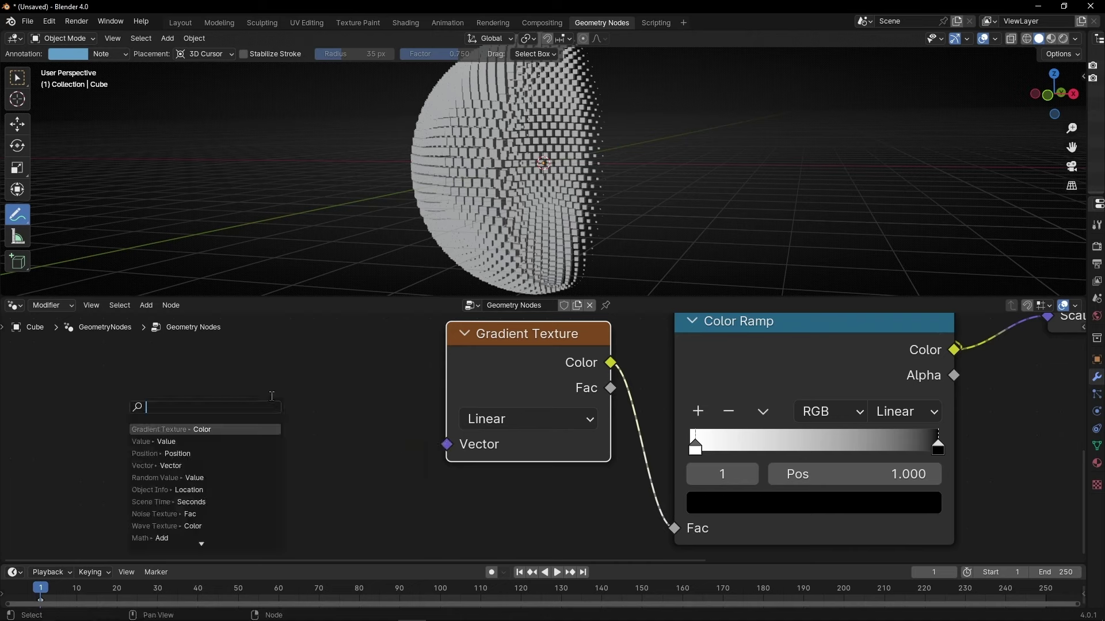
type("posi")
key("Return")
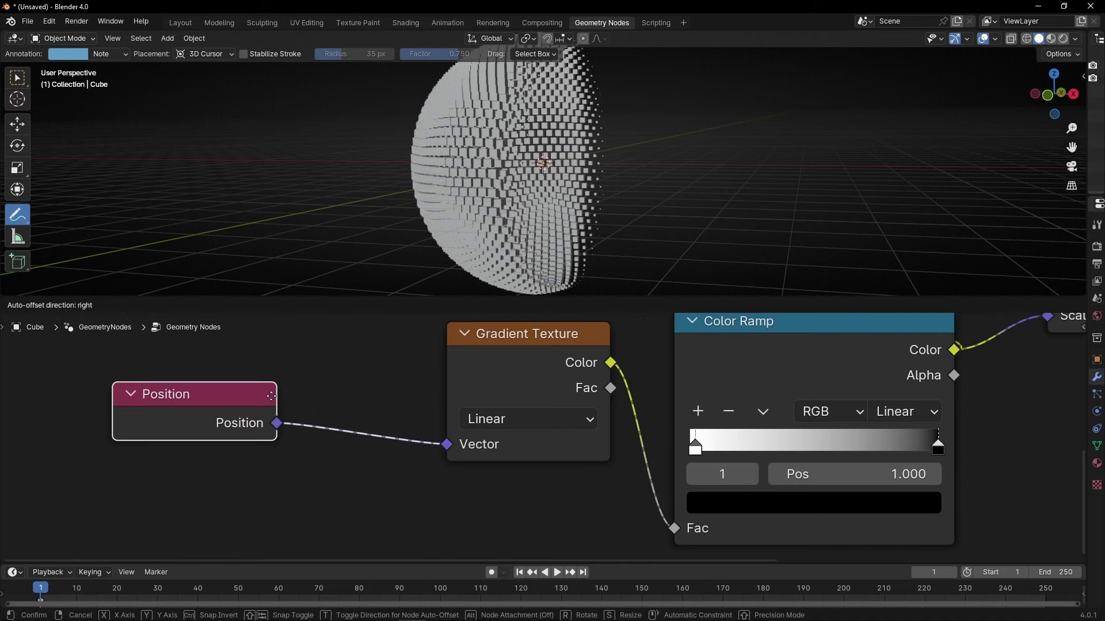
left_click(272, 397)
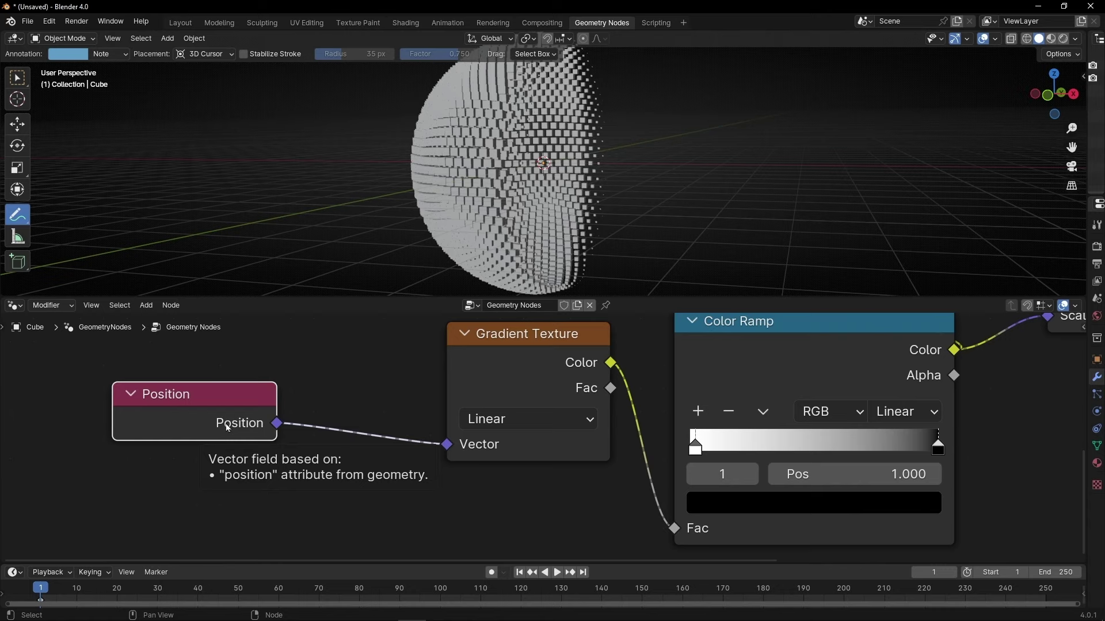
left_click_drag(247, 409, 201, 423)
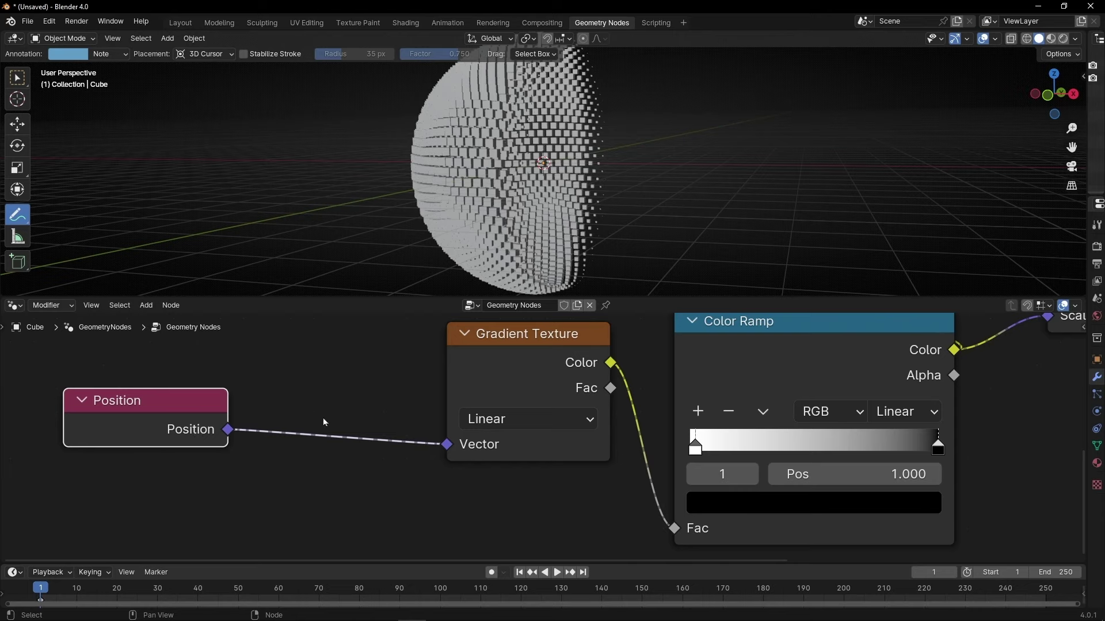
Step: Insert a Separate XYZ node between Position and Gradient Texture, with its X output driving the Vector input
key("shift+a")
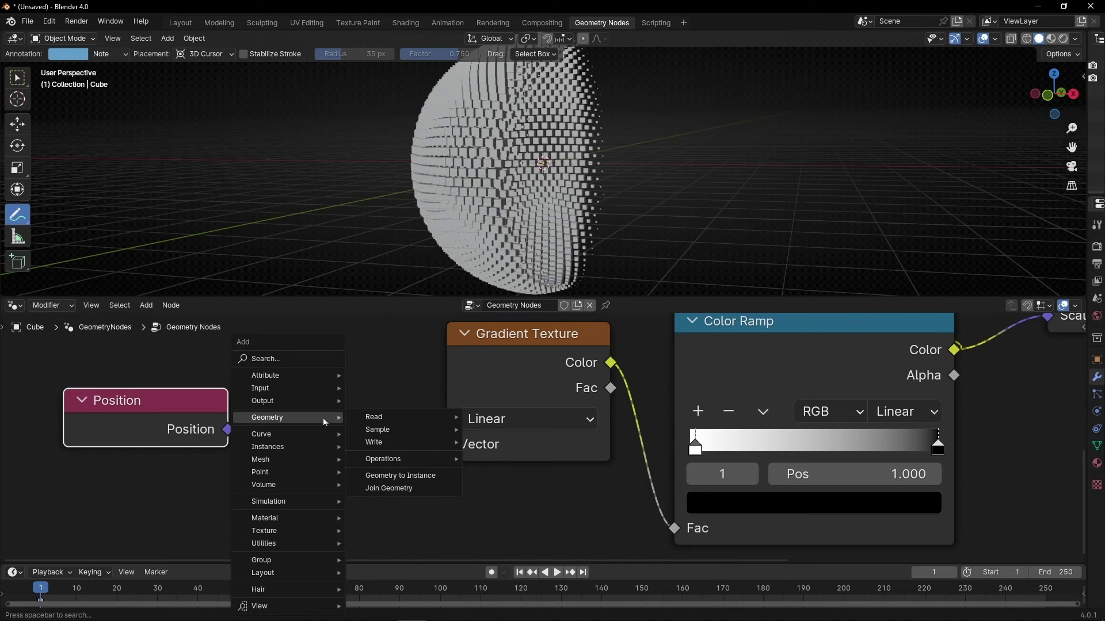
type("separ")
key("Return")
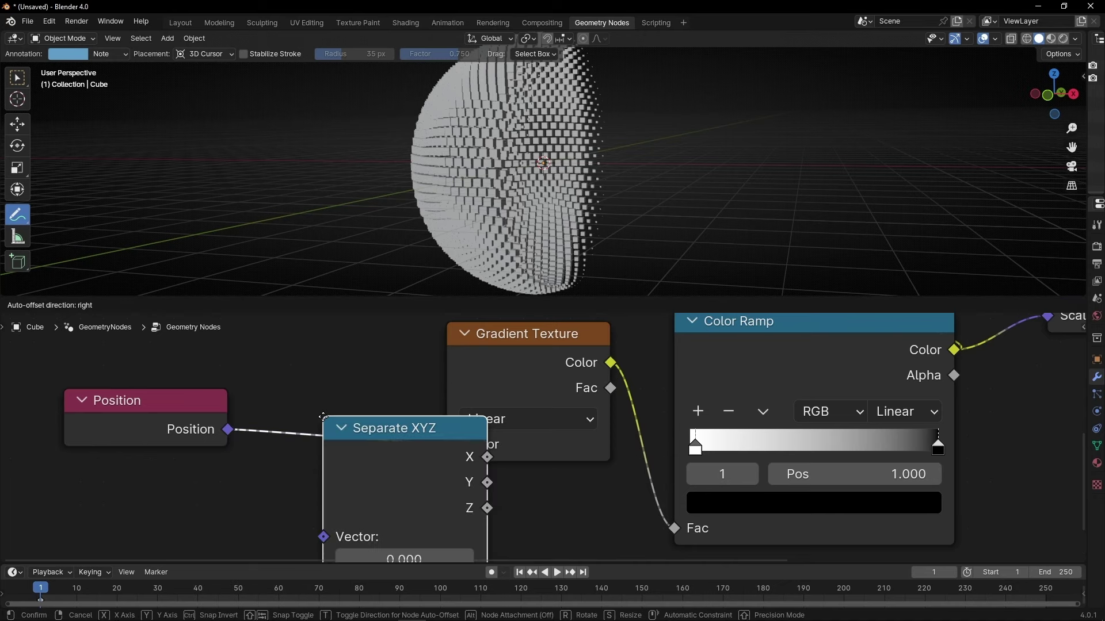
left_click(320, 372)
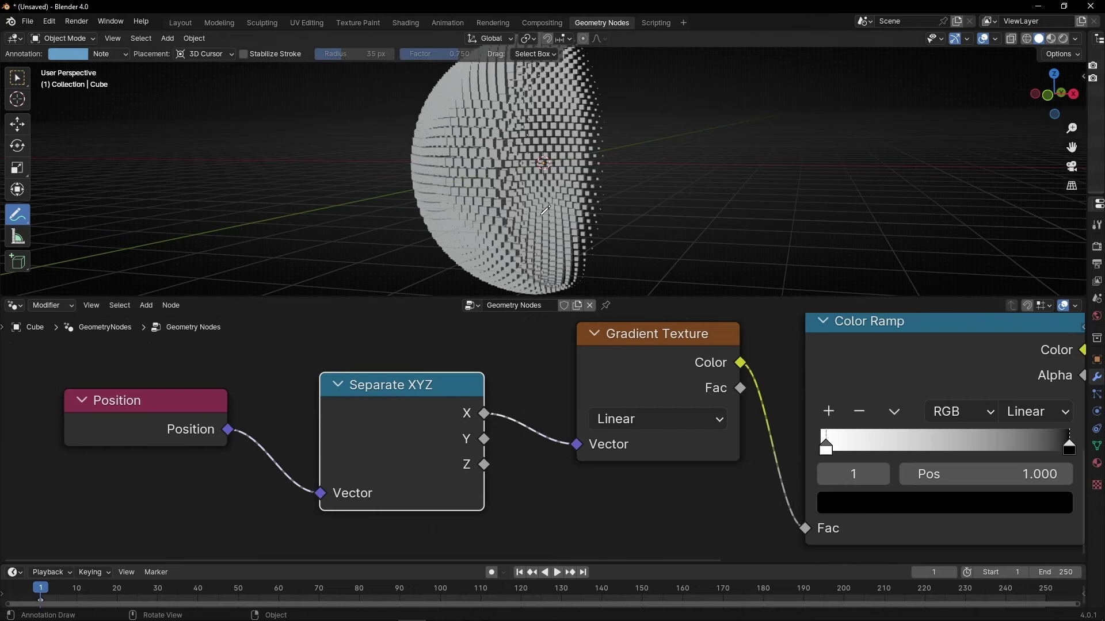
Step: Draw temporary annotation strokes across the instanced sphere along the X axis
middle_click_drag(506, 242, 573, 244)
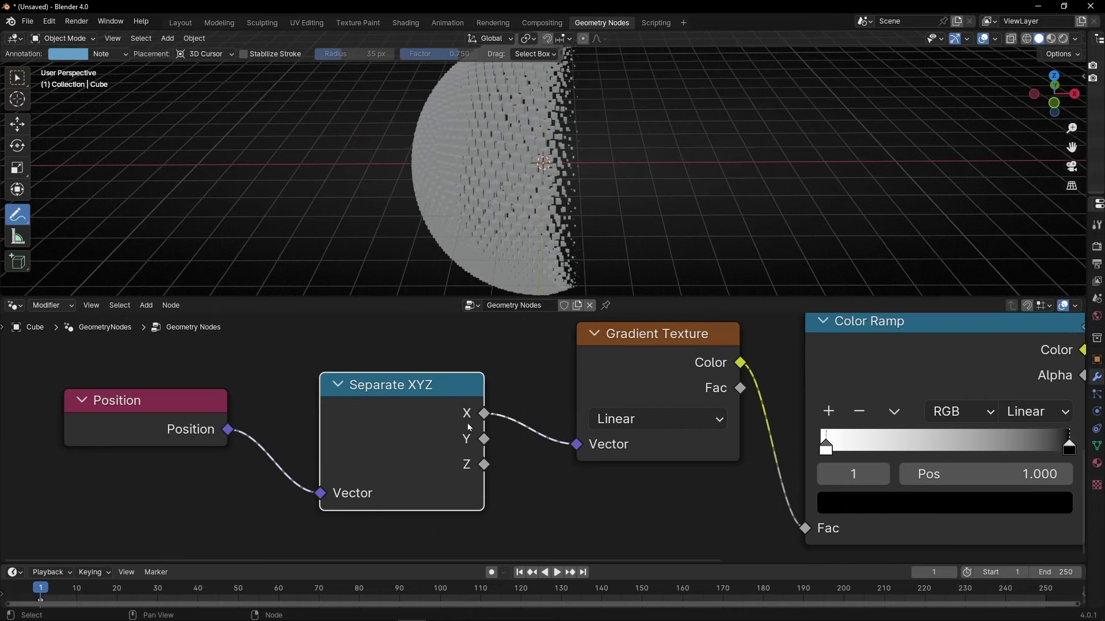
left_click_drag(297, 181, 785, 175)
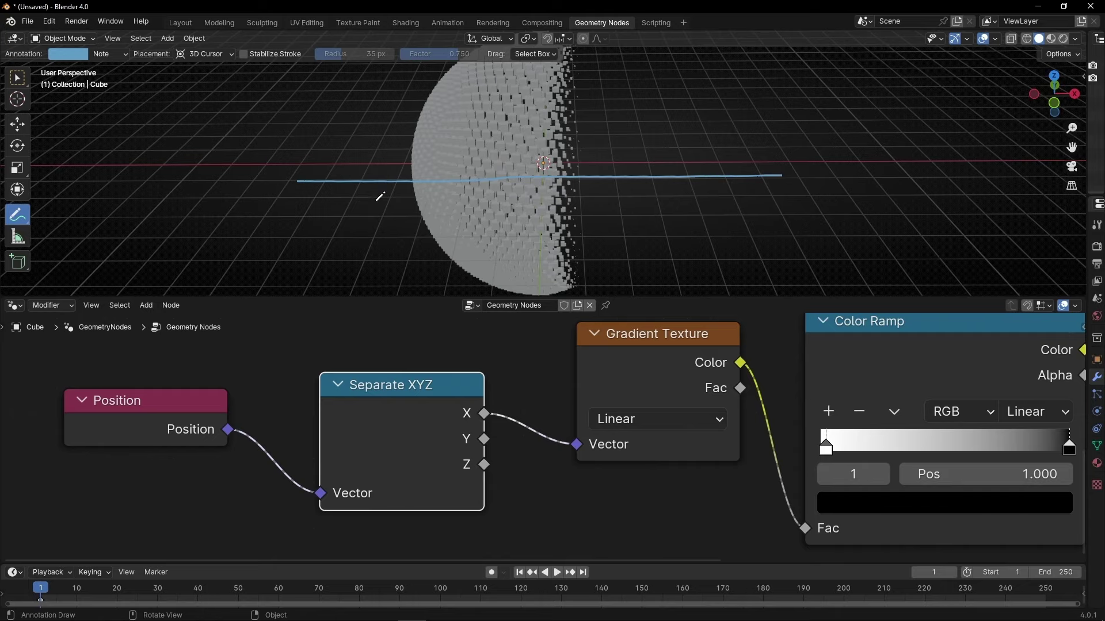
mouse_move(380, 197)
left_mouse_down("ctrl")
mouse_move(662, 172)
mouse_move(705, 192)
left_mouse_up("ctrl")
mouse_move(637, 197)
middle_mouse_down()
mouse_move(617, 194)
mouse_move(621, 162)
mouse_move(563, 95)
middle_mouse_up()
middle_click_drag(562, 156, 564, 237)
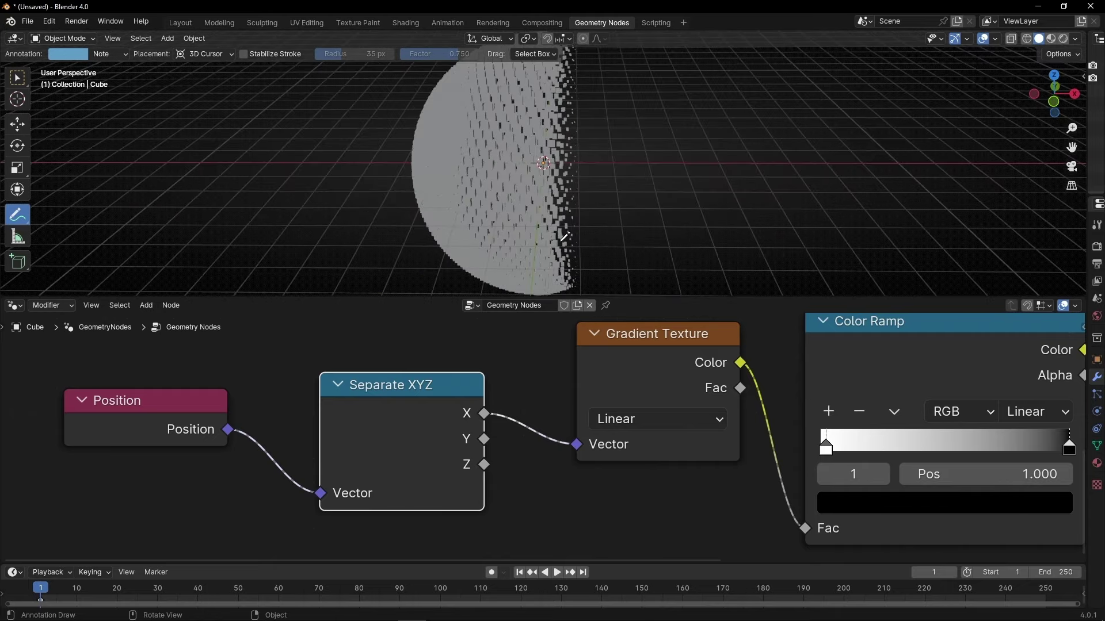
Step: Connect the Separate XYZ's Z output to the Gradient Texture's Vector input and check the gradient in the Viewer preview
left_click_drag(484, 465, 576, 445)
middle_click_drag(592, 209, 596, 164)
middle_click_drag(752, 358, 460, 424)
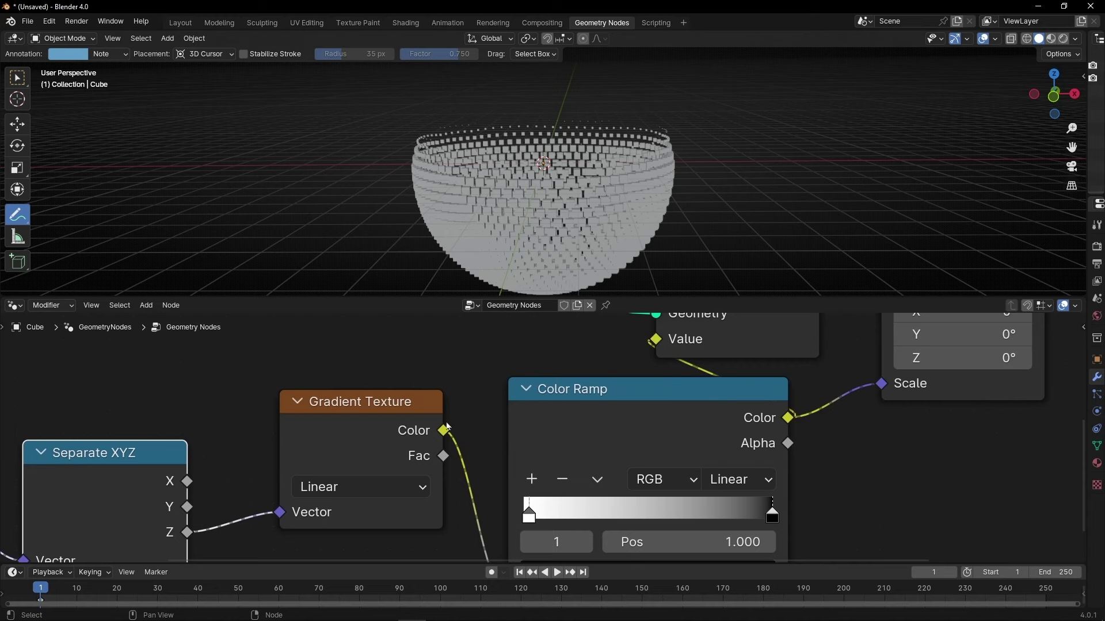
scroll(613, 373, "down", 2)
left_click(700, 329)
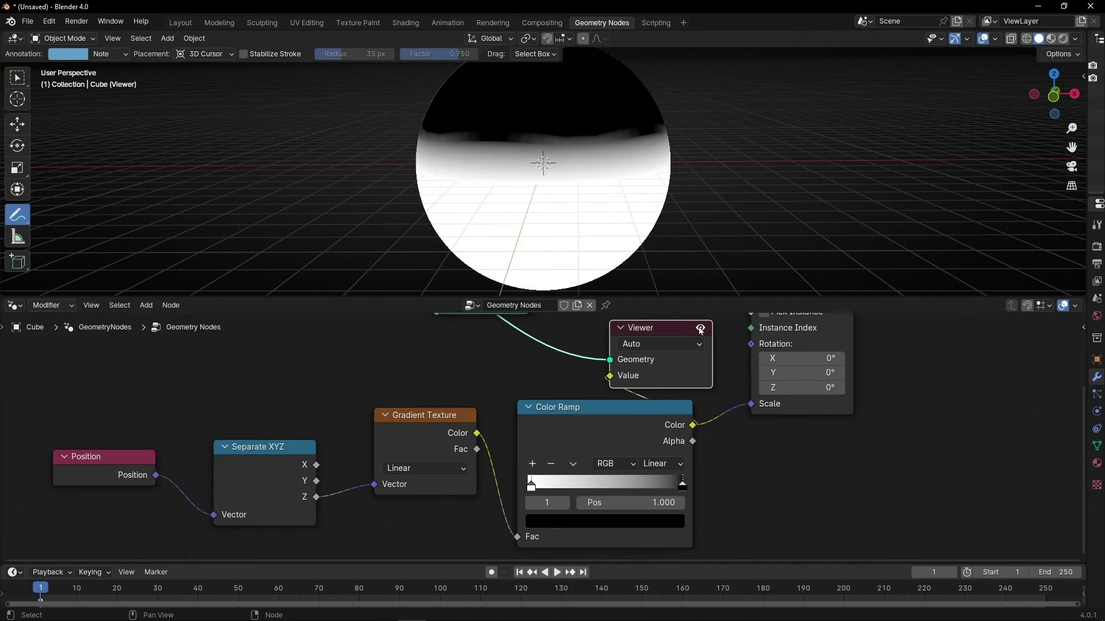
left_click(700, 330)
Step: Move the Position and Separate XYZ nodes farther from the Gradient Texture to leave space between them
middle_click_drag(340, 402, 494, 369)
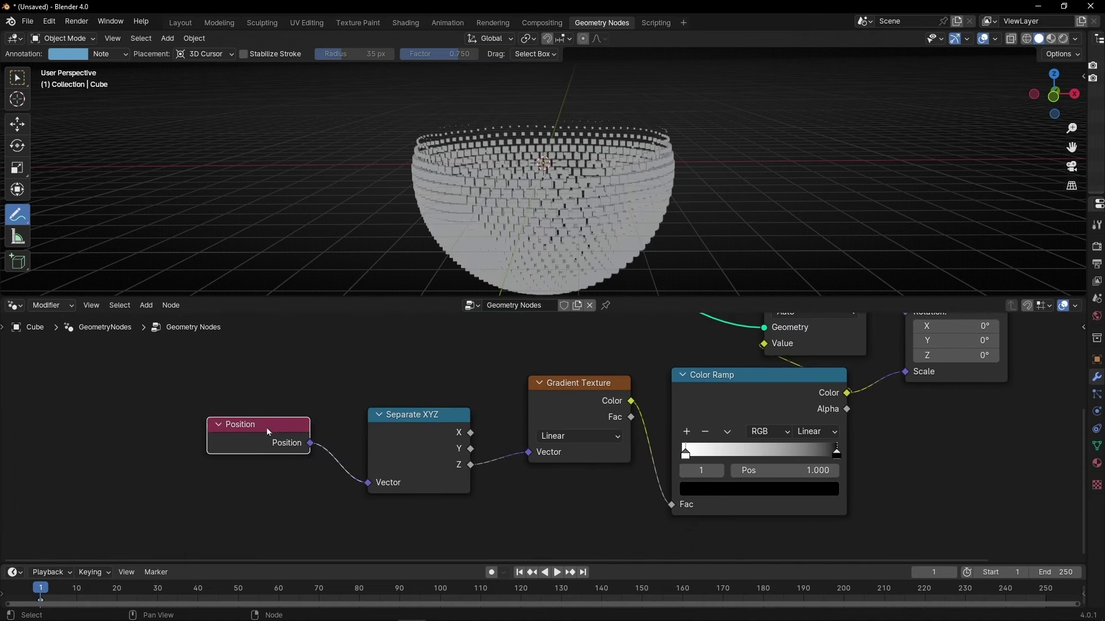
left_click_drag(268, 429, 193, 416)
left_click_drag(396, 412, 306, 396)
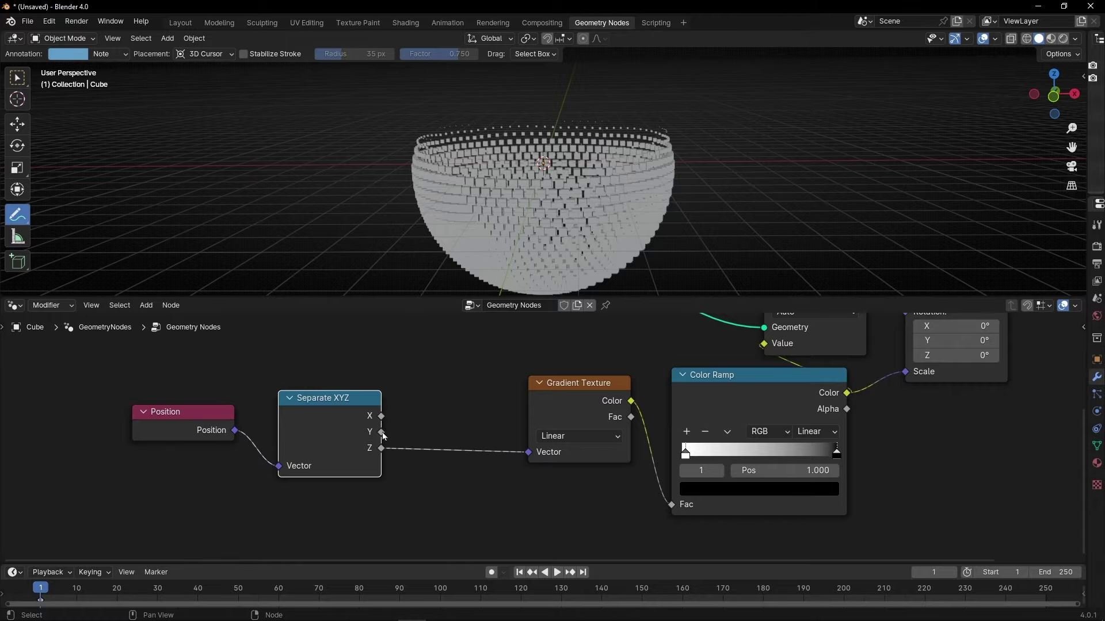
Step: Try the Separate XYZ's Y output as the Gradient Texture's Vector input, and reconnect the Z output
left_click_drag(382, 432, 528, 452)
middle_click_drag(661, 224, 397, 227)
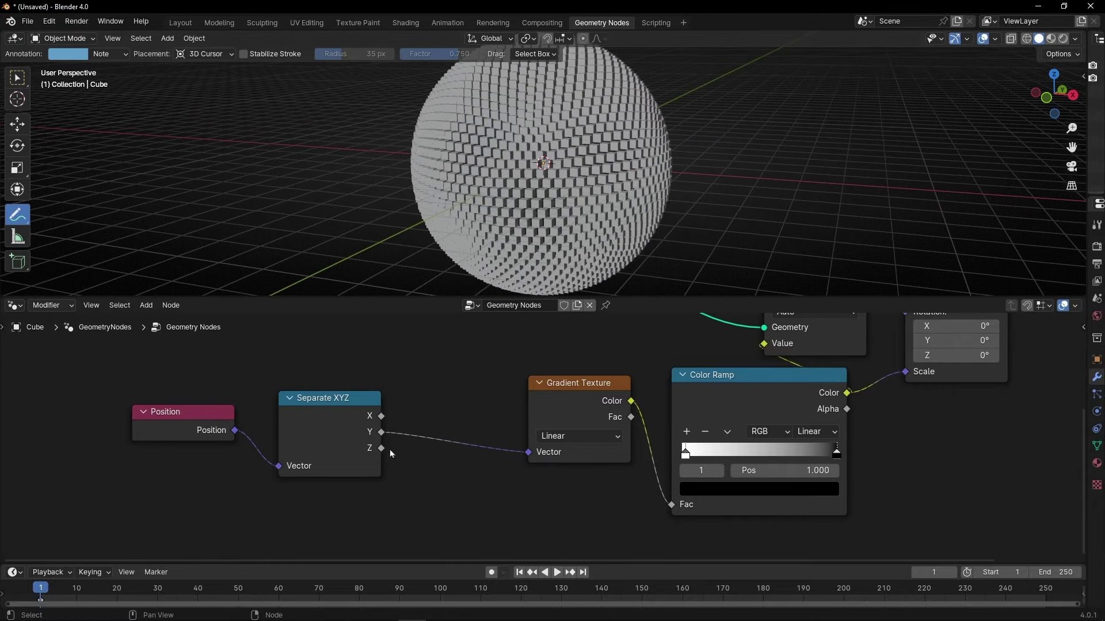
left_click_drag(381, 448, 529, 452)
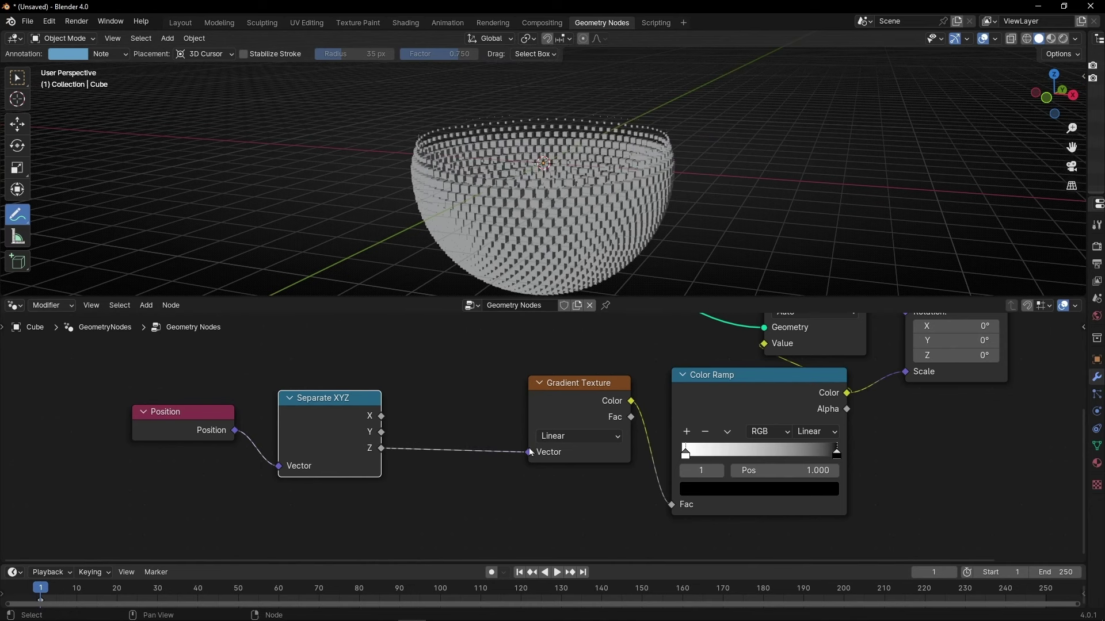
Step: Insert a Math node set to Add between the Separate XYZ's Z output and the Gradient Texture's Vector input
scroll(481, 430, "up", 3)
scroll(426, 461, "left", 2, "ctrl")
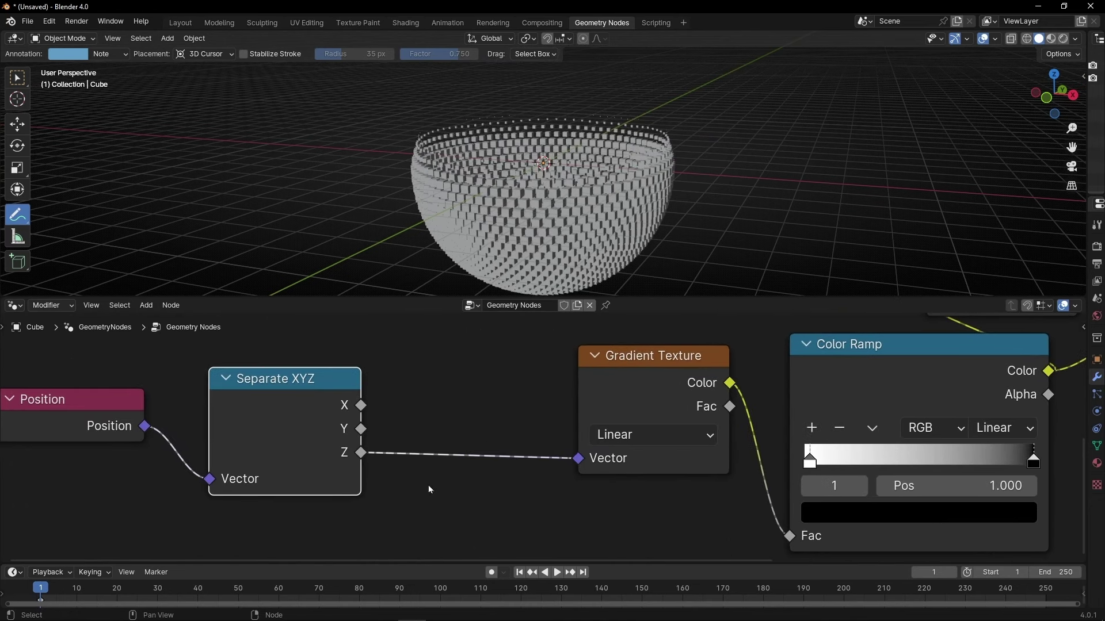
key("shift+a")
type("msa")
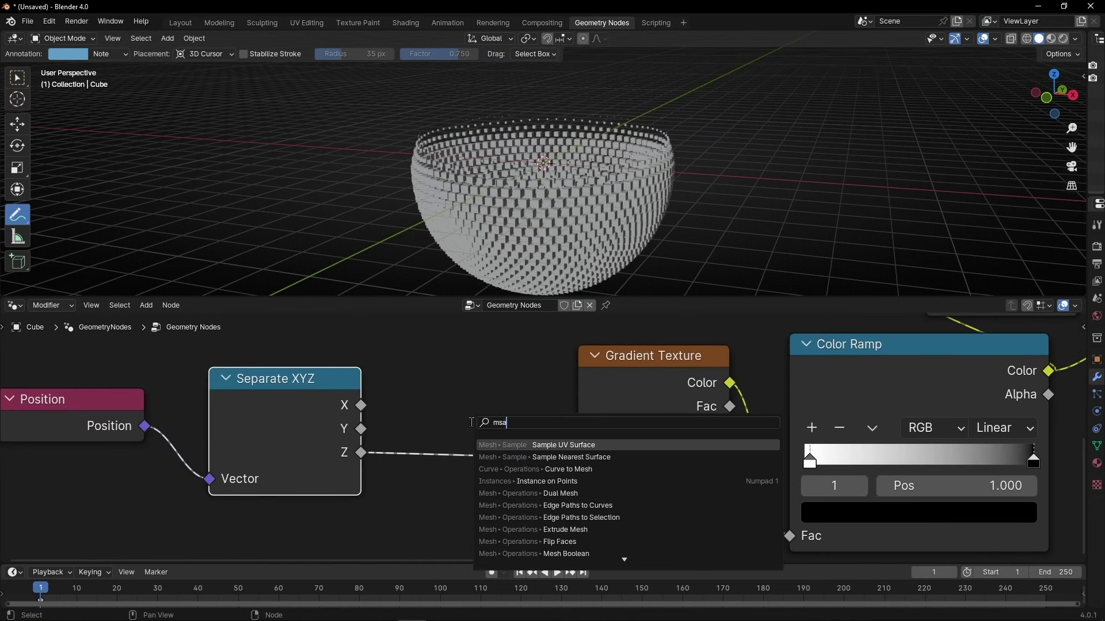
key("BackSpace")
key("BackSpace")
type("ath")
key("Return")
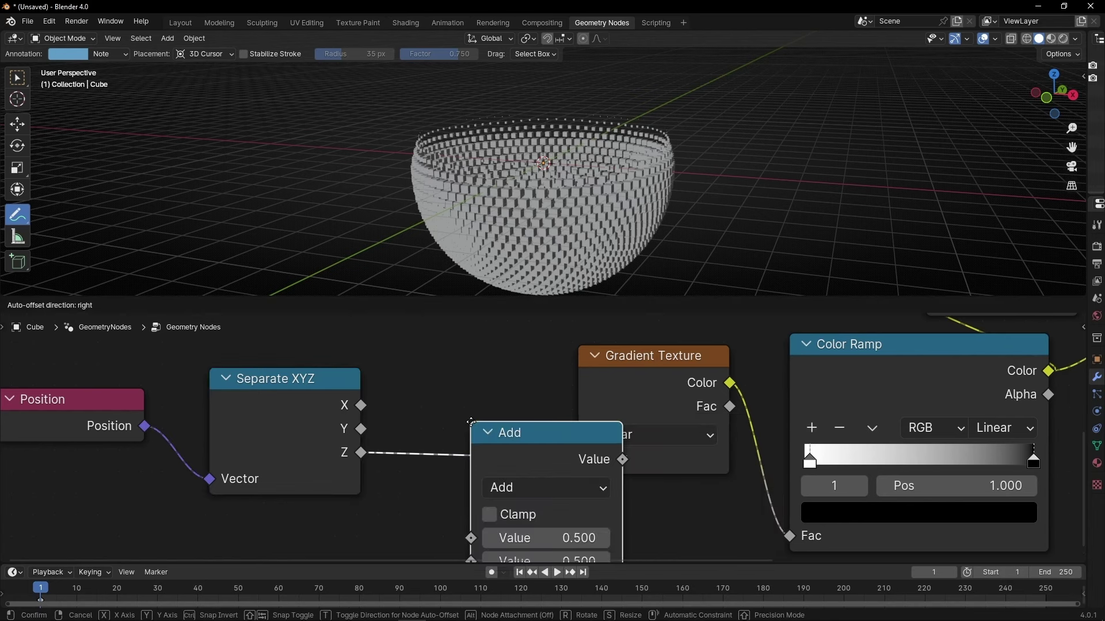
left_click(490, 393)
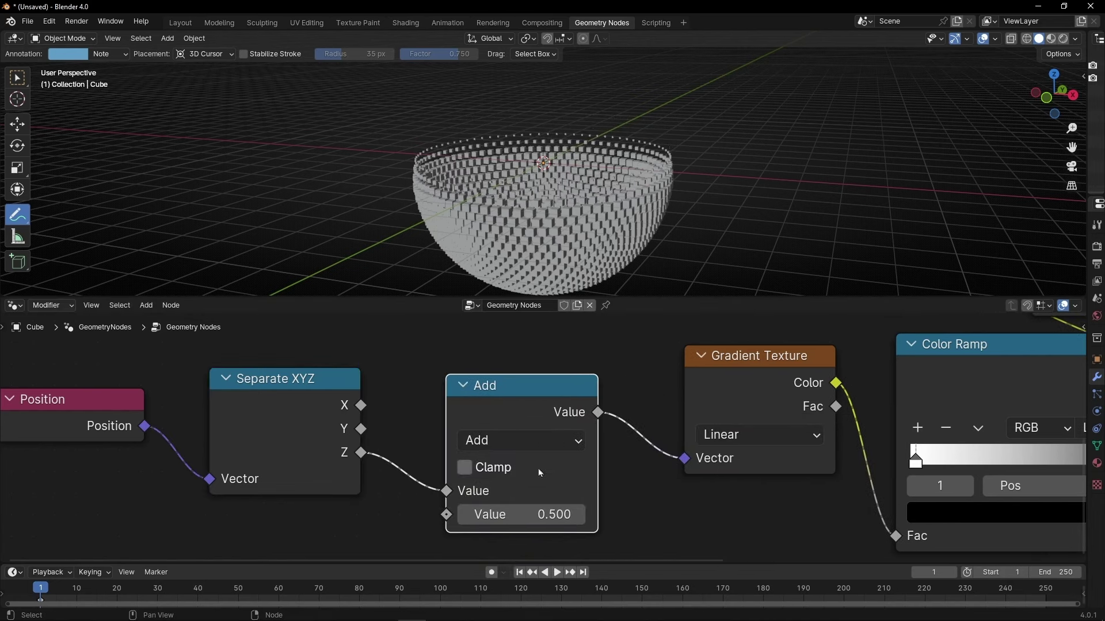
Step: Test shifting the gradient with the Add node's second value, setting 0.000, and 0.400 with the Viewer preview on
left_click_drag(538, 514, 729, 515)
left_click_drag(867, 515, 513, 515)
scroll(772, 516, "down", 4)
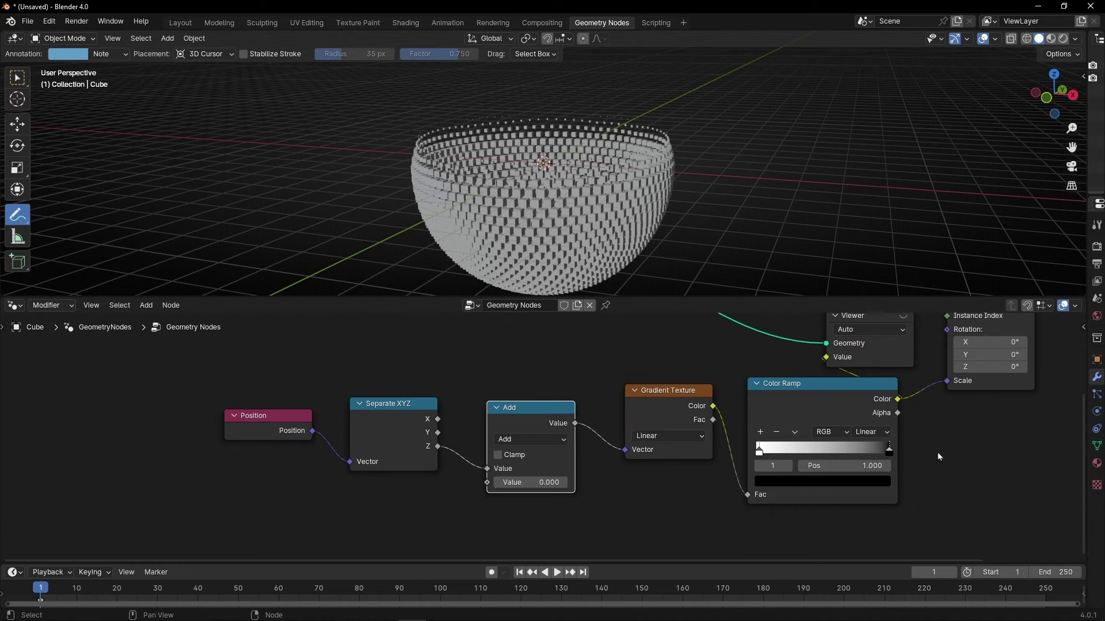
left_click(705, 363)
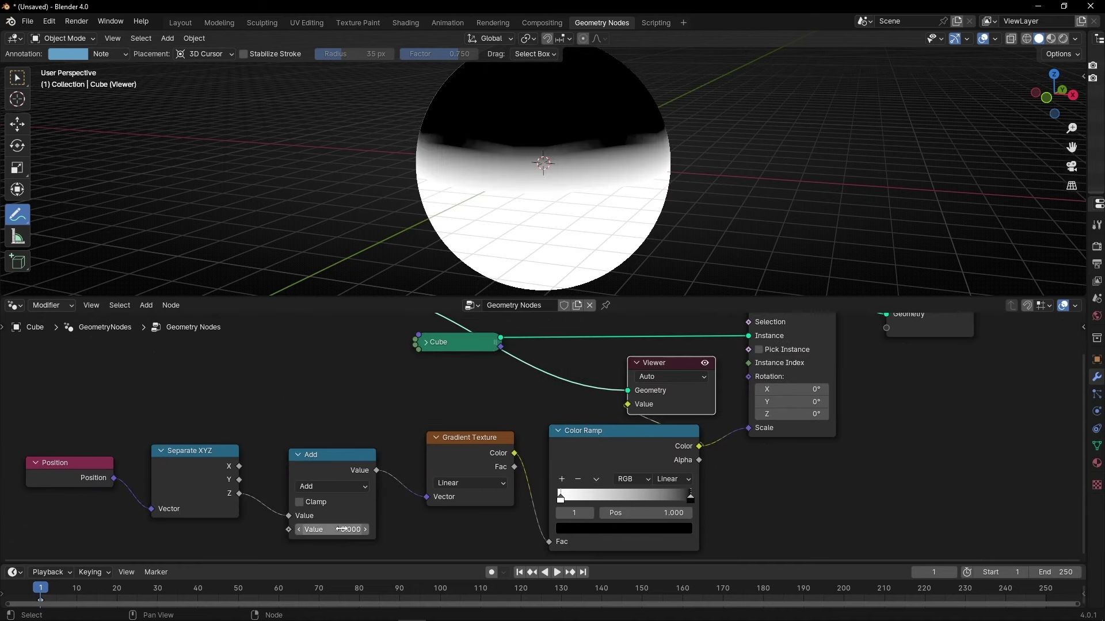
mouse_move(340, 530)
left_mouse_down()
mouse_move(164, 530)
mouse_move(518, 530)
mouse_move(262, 529)
mouse_move(357, 529)
left_mouse_up()
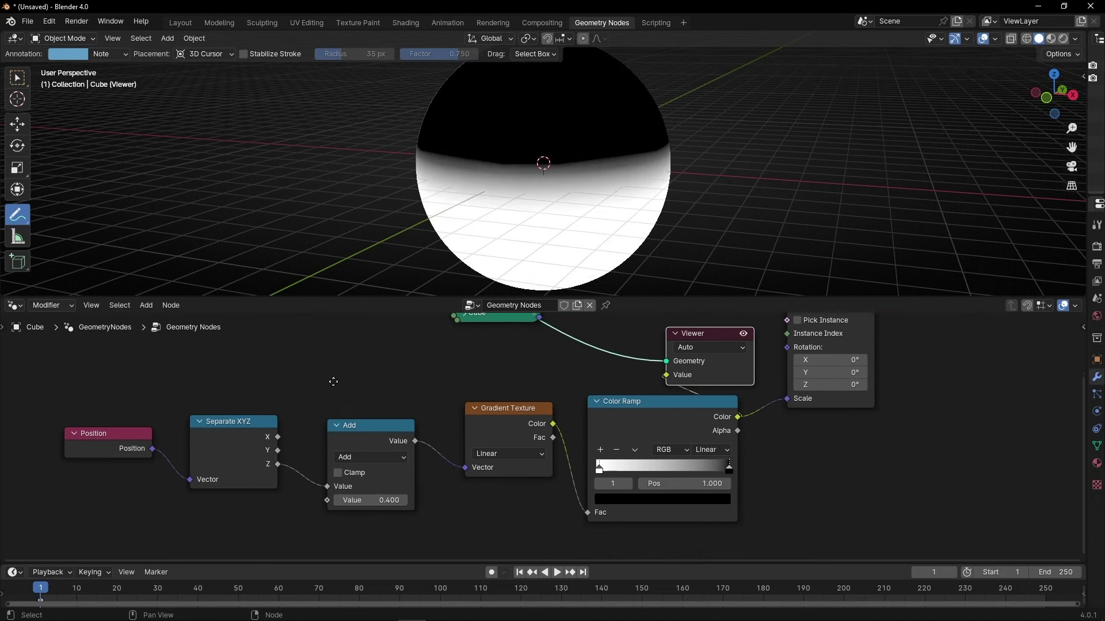
Step: Try the Separate XYZ's Y output as the Add node's input with the second value set to 0.600
middle_click_drag(296, 425, 338, 388)
mouse_move(283, 429)
left_mouse_down()
mouse_move(330, 478)
mouse_move(403, 492)
mouse_move(259, 492)
mouse_move(448, 492)
mouse_move(321, 485)
mouse_move(332, 479)
left_mouse_up()
middle_click_drag(645, 199, 567, 187)
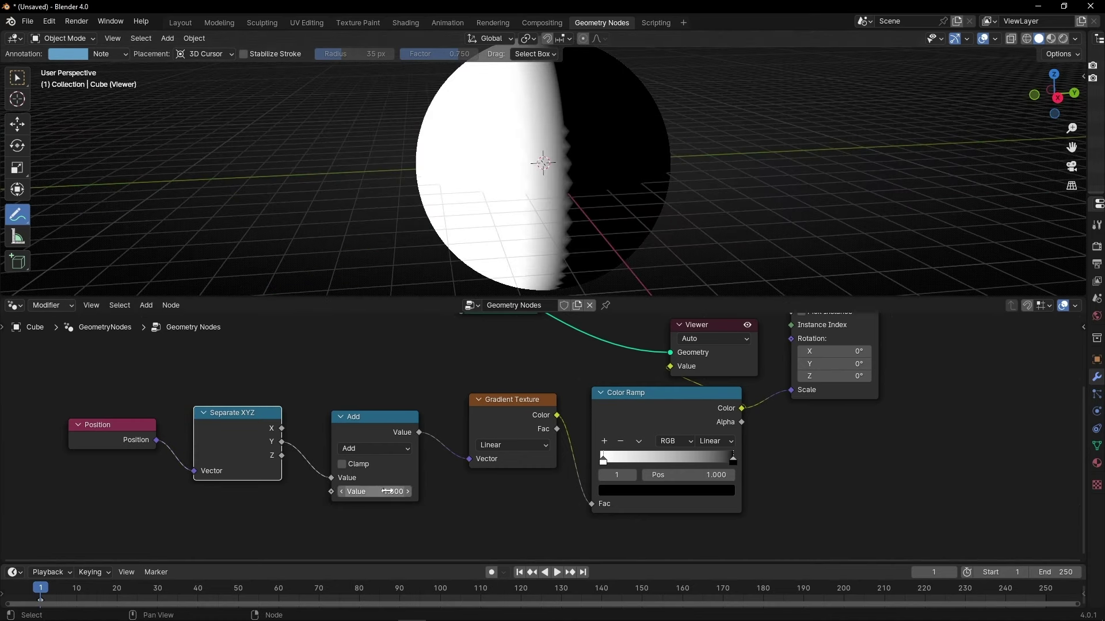
mouse_move(387, 492)
left_mouse_down()
mouse_move(277, 492)
mouse_move(500, 492)
mouse_move(380, 492)
left_mouse_up()
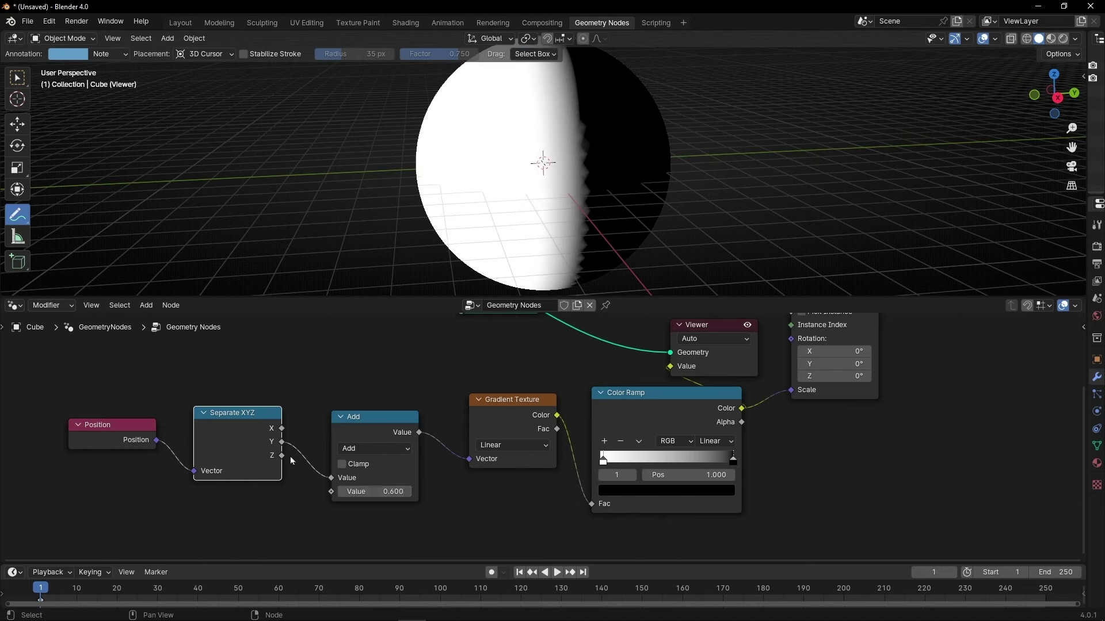
Step: Reconnect the Separate XYZ's Z output to the Add node with a value of -0.300, and turn off the Viewer preview
mouse_move(282, 456)
left_mouse_down()
mouse_move(345, 482)
mouse_move(404, 488)
mouse_move(350, 488)
mouse_move(420, 488)
mouse_move(335, 488)
mouse_move(414, 488)
mouse_move(348, 488)
left_mouse_up()
left_click(747, 326)
key("minus")
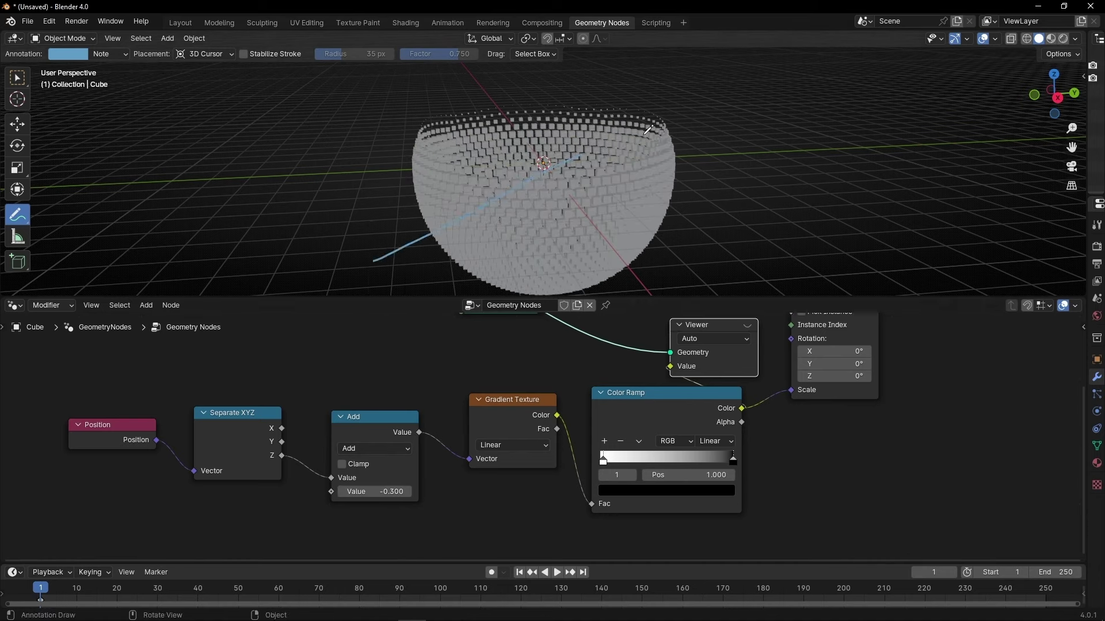
Step: Draw a diagonal annotation arrow across the instanced sphere
mouse_move(648, 130)
left_mouse_down()
mouse_move(705, 89)
mouse_move(676, 138)
left_mouse_up()
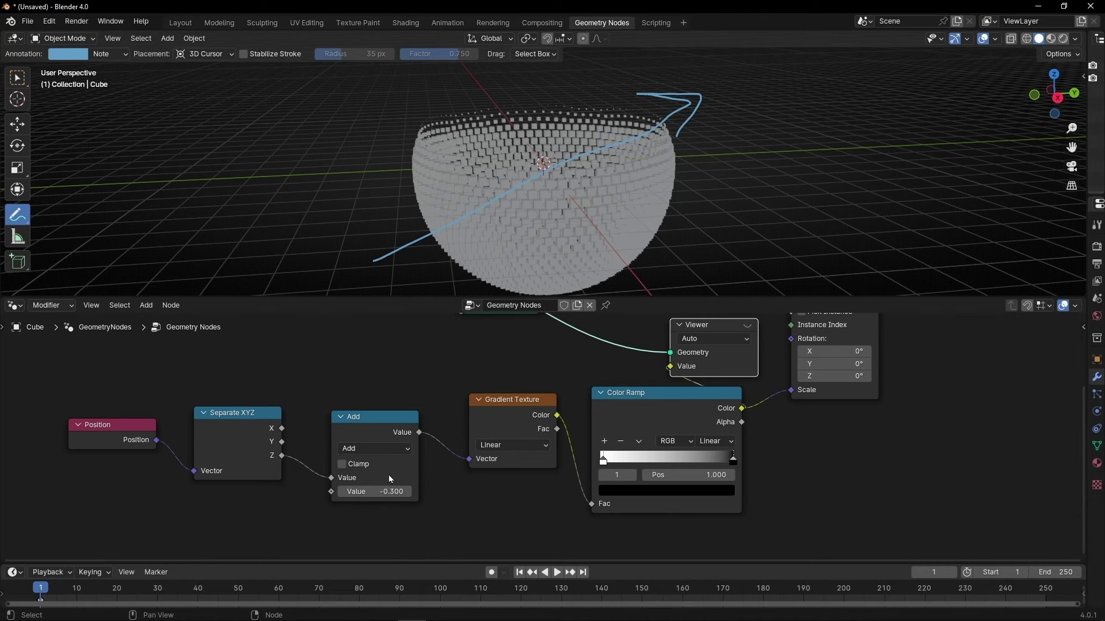
middle_click_drag(295, 440, 515, 443)
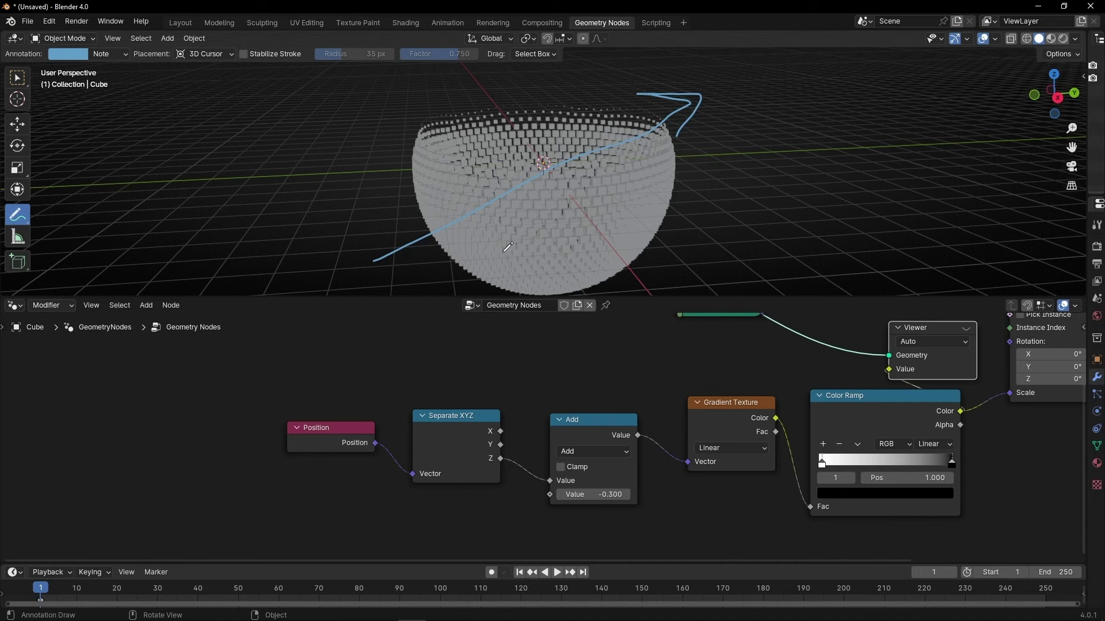
Step: Delete the Separate XYZ node, erase the annotation arrow, and move the Position node up to make room
left_click(467, 474)
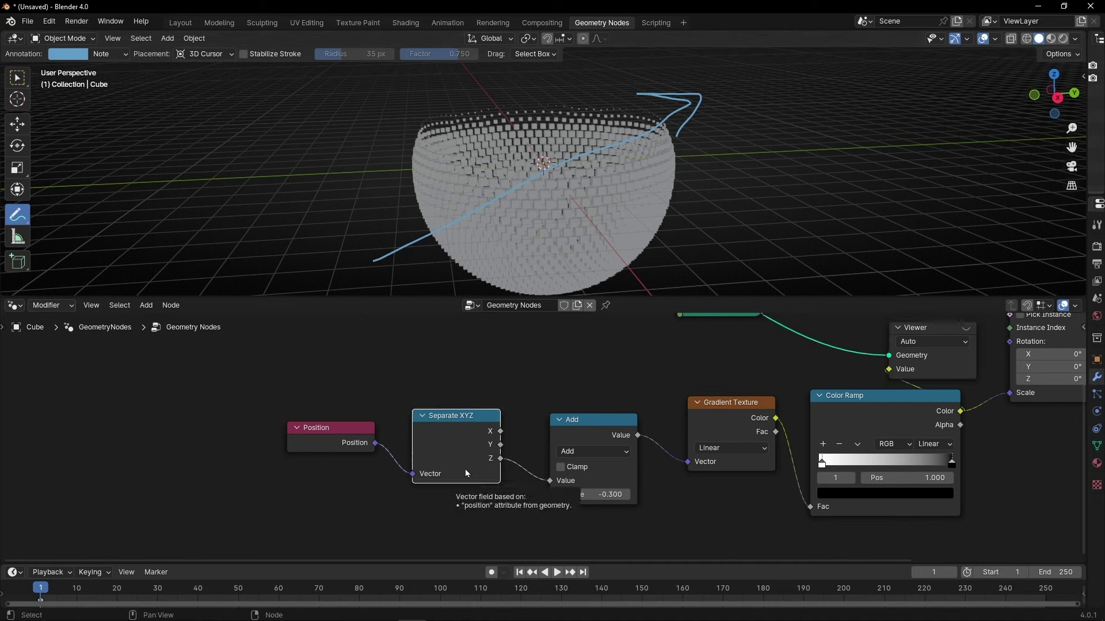
key("x")
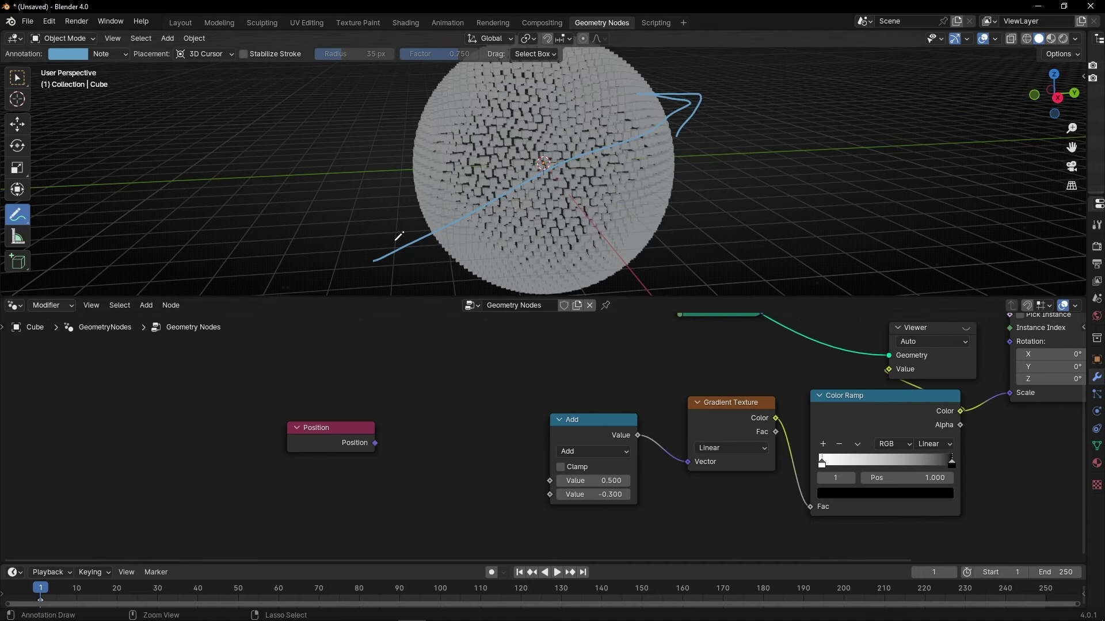
mouse_move(366, 260)
left_mouse_down("ctrl")
mouse_move(716, 104)
mouse_move(693, 172)
left_mouse_up("ctrl")
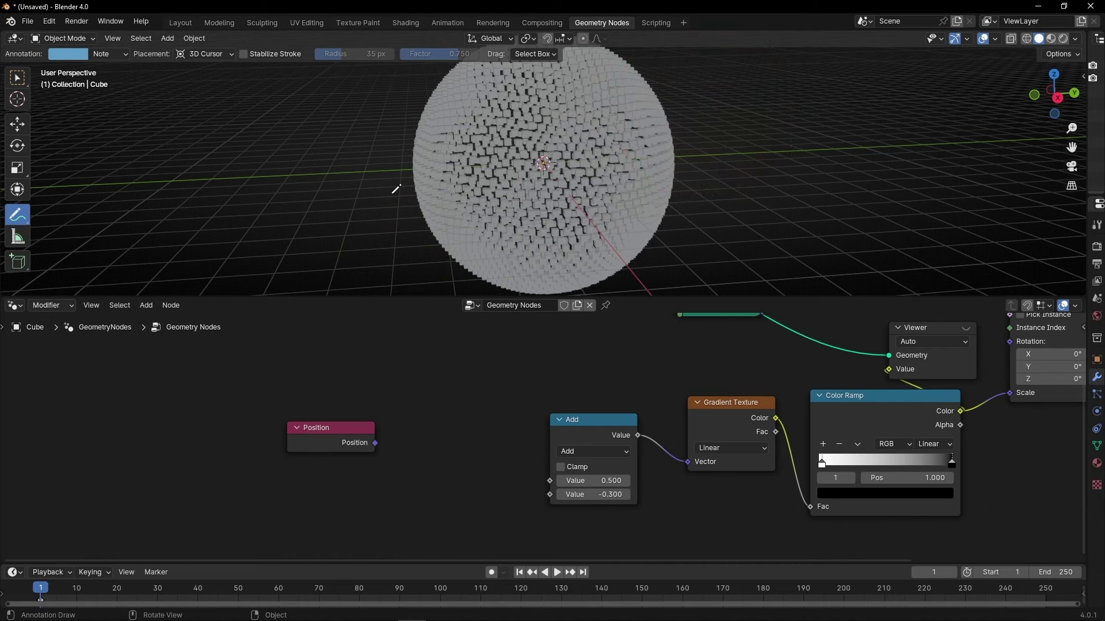
left_click_drag(321, 443, 344, 393)
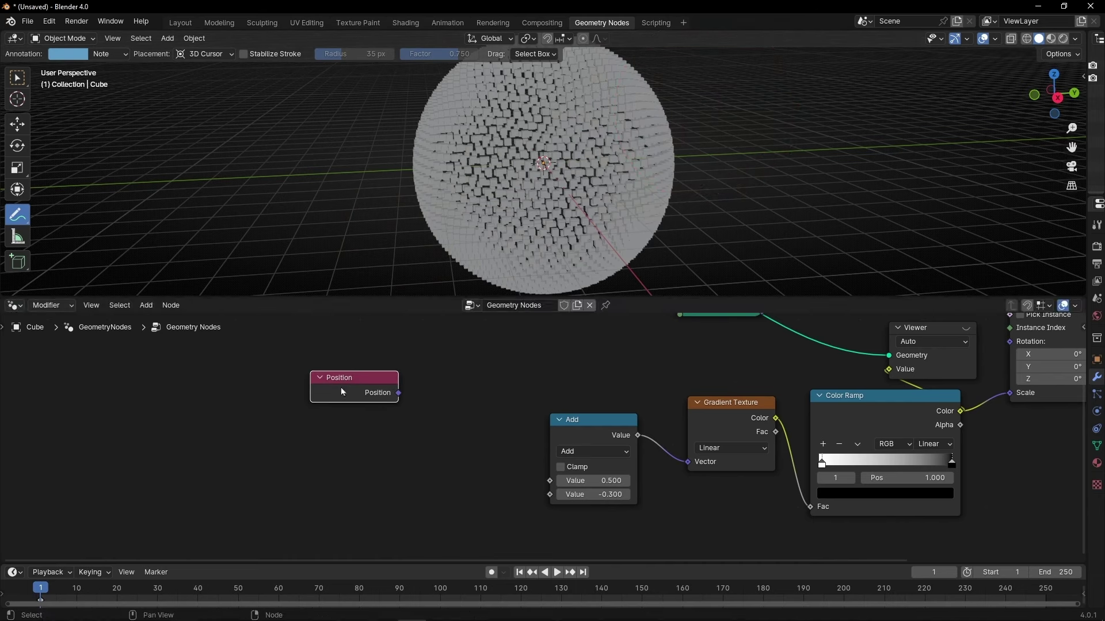
Step: Add a sphere-shaped Empty and move it beside the instanced sphere, to about X -1.2, Y -7.2, Z 0.2
left_click(167, 39)
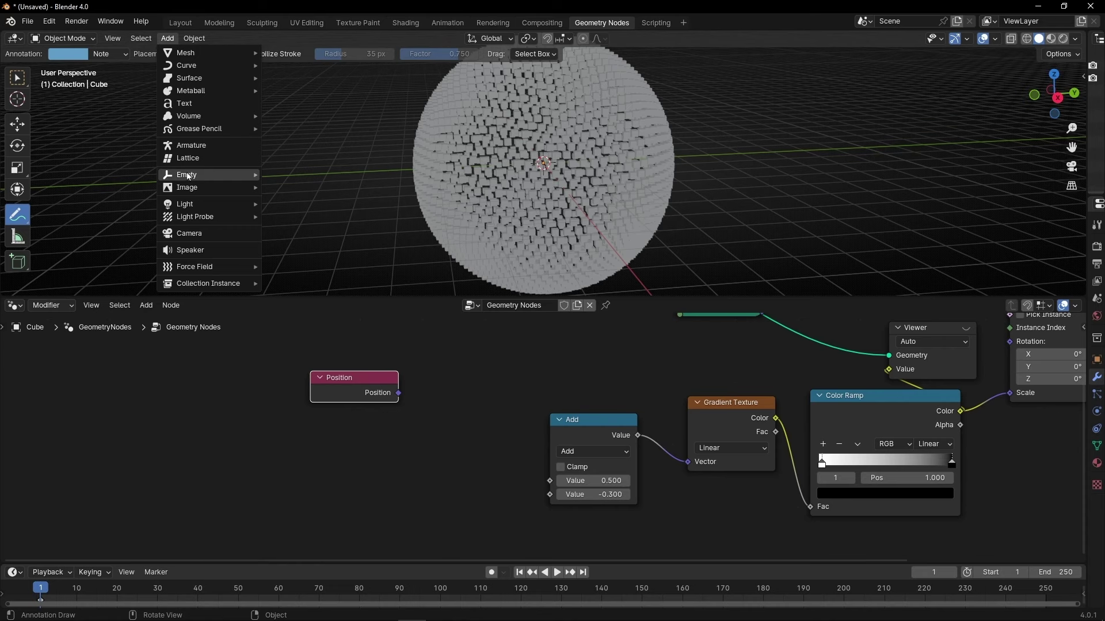
mouse_move(230, 176)
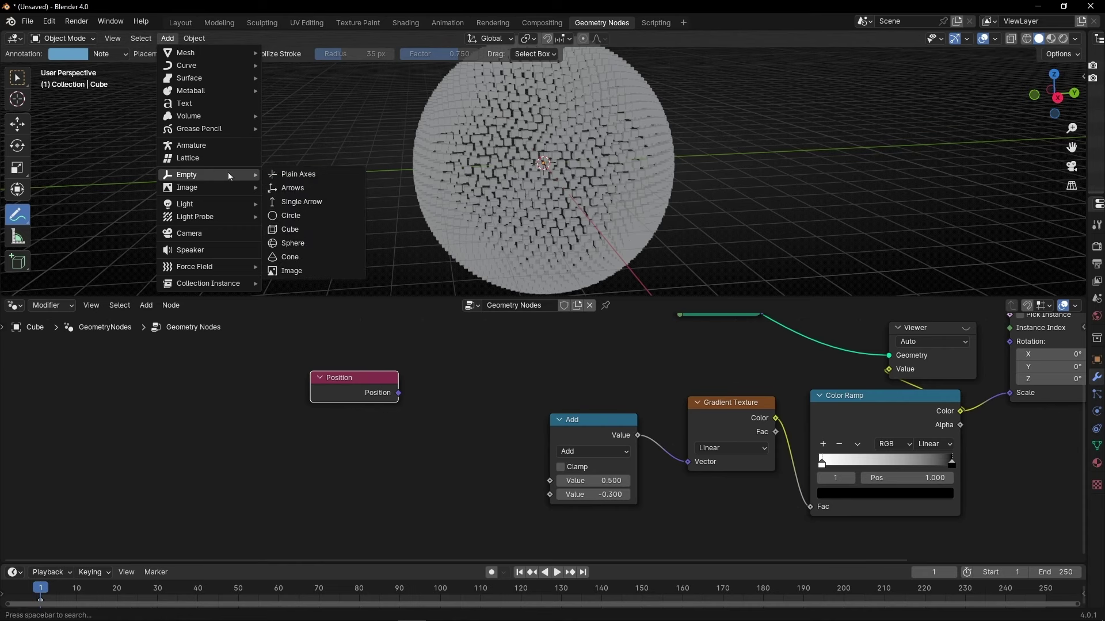
left_click(305, 243)
key("g")
left_click(299, 150)
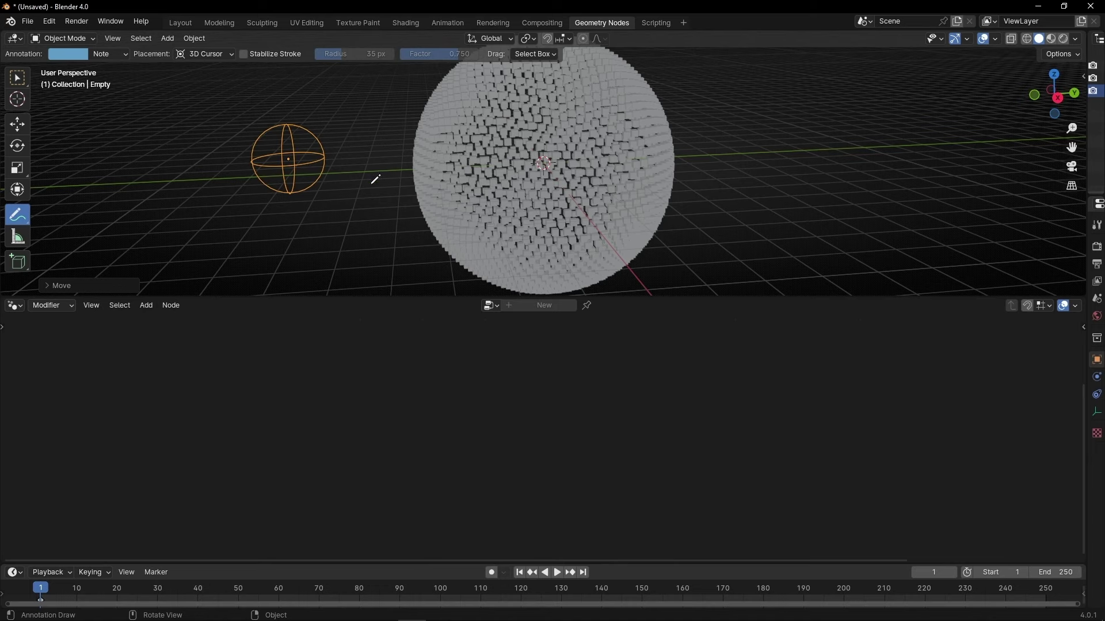
Step: Bring the Empty into the Cube's node tree as an Object Info node and arrange it below the Position node
left_click_drag(1086, 154, 960, 154)
left_click(26, 84)
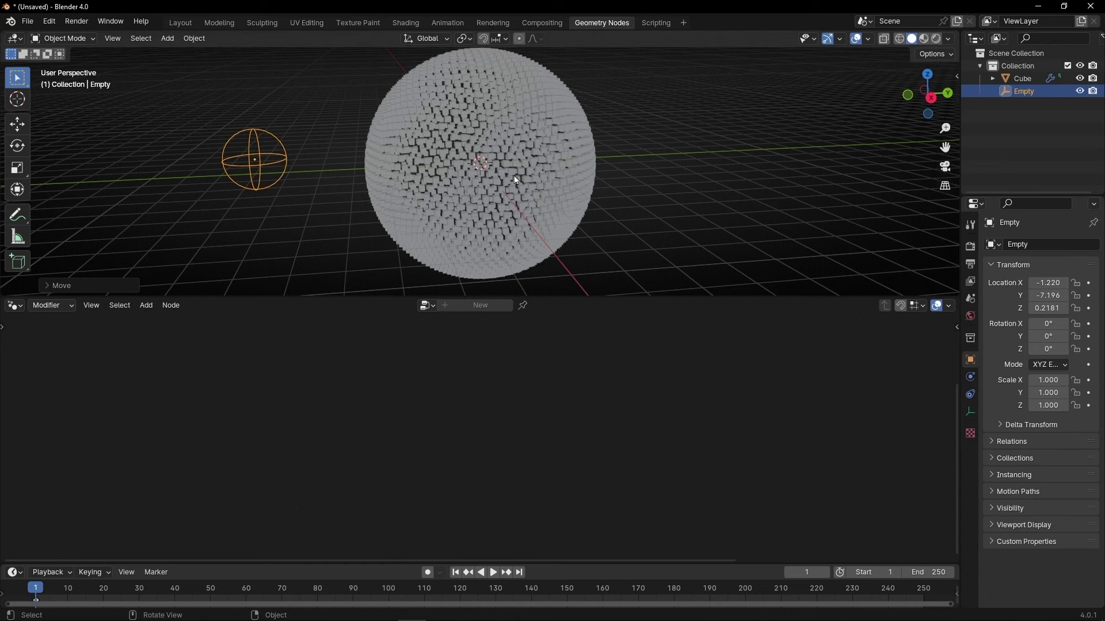
left_click(516, 179)
left_click_drag(1032, 98, 259, 458)
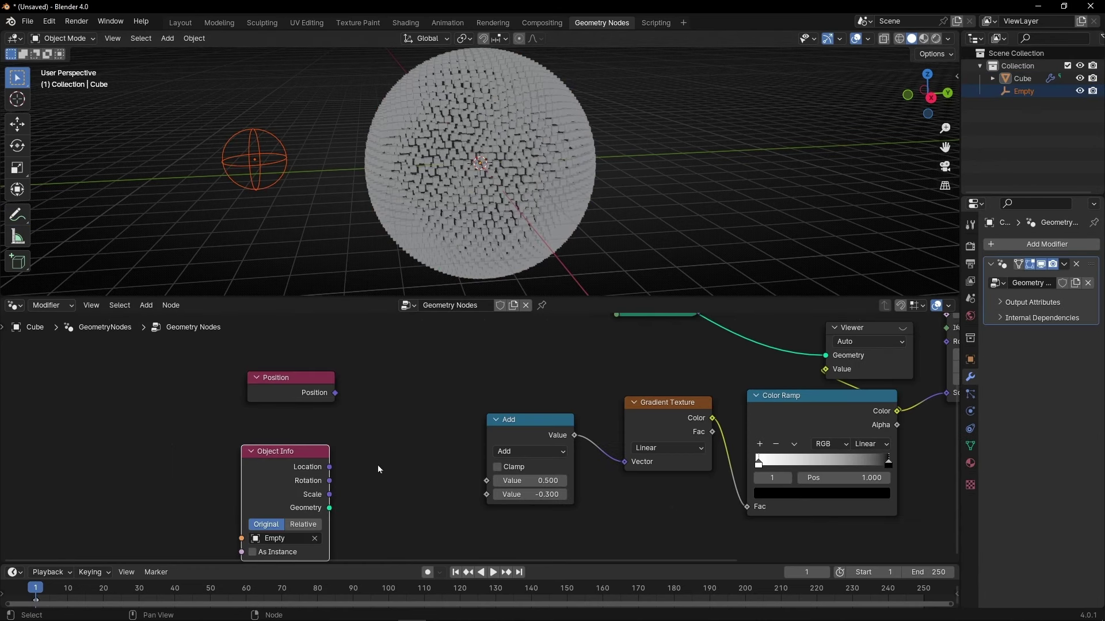
middle_click_drag(362, 454, 398, 415)
left_click_drag(349, 347, 337, 346)
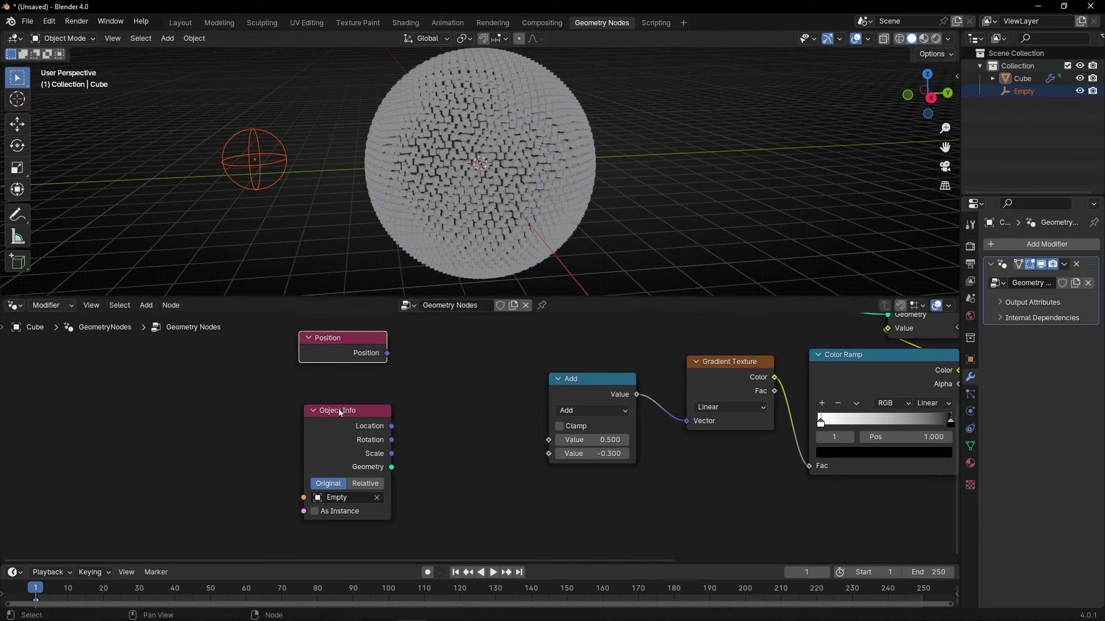
left_click_drag(343, 409, 330, 406)
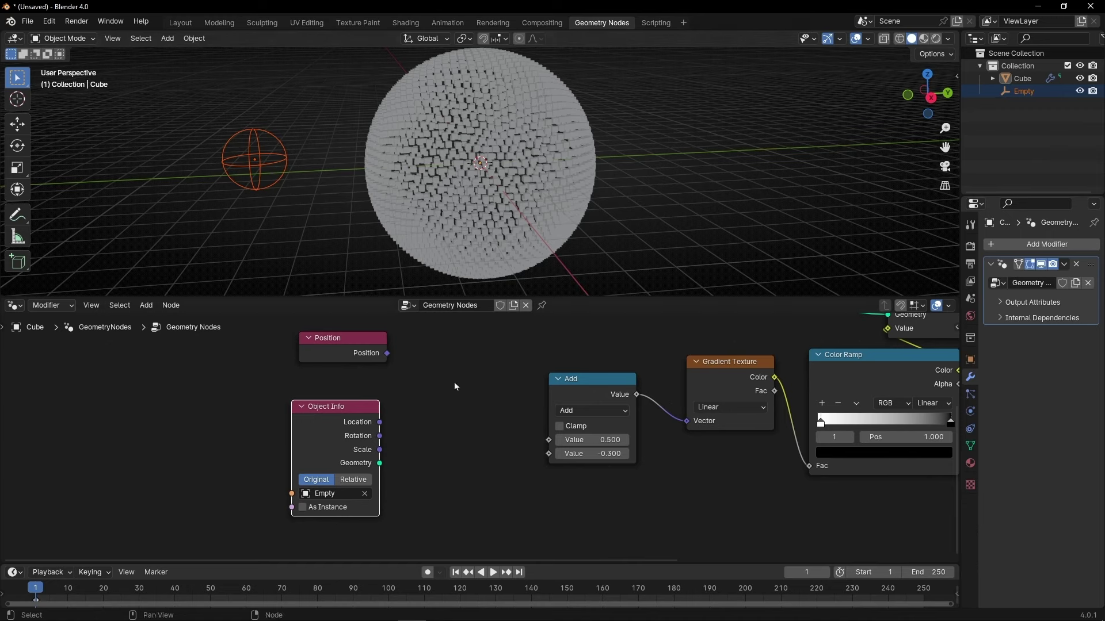
Step: Add a Vector Math node in front of the Add node and set its operation to Distance
key("shift+a")
type("vec")
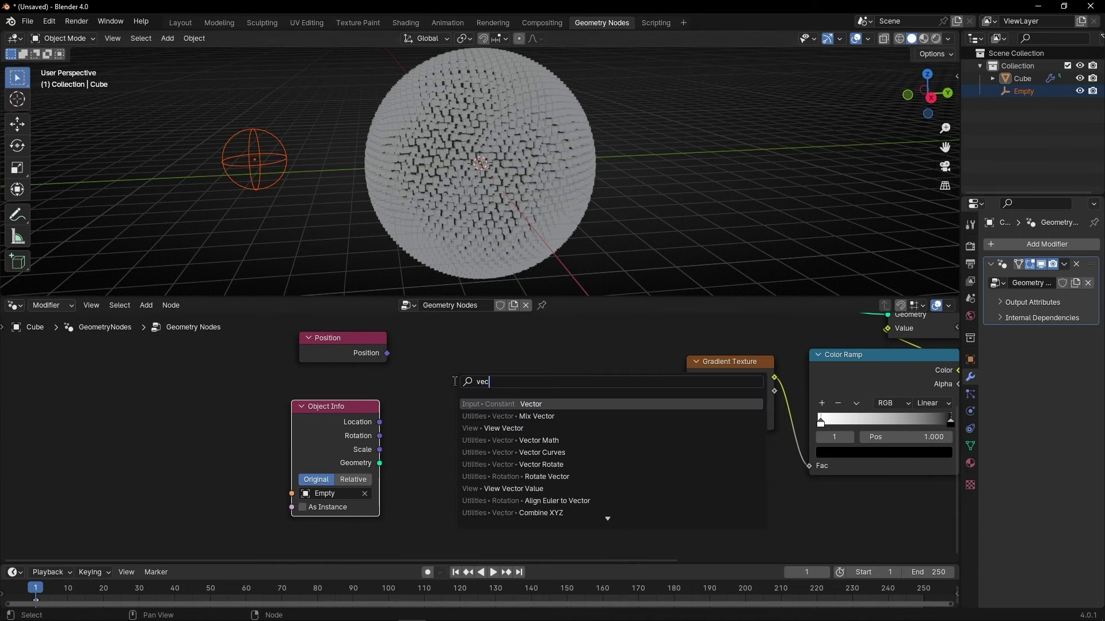
type("tor math")
key("Return")
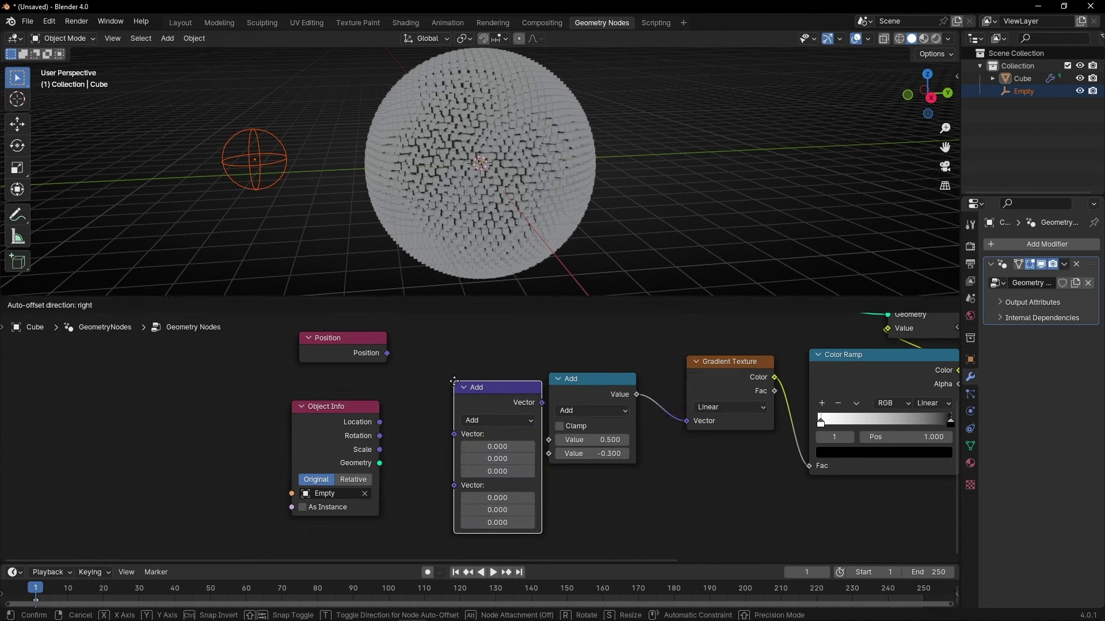
left_click(429, 355)
left_click(475, 394)
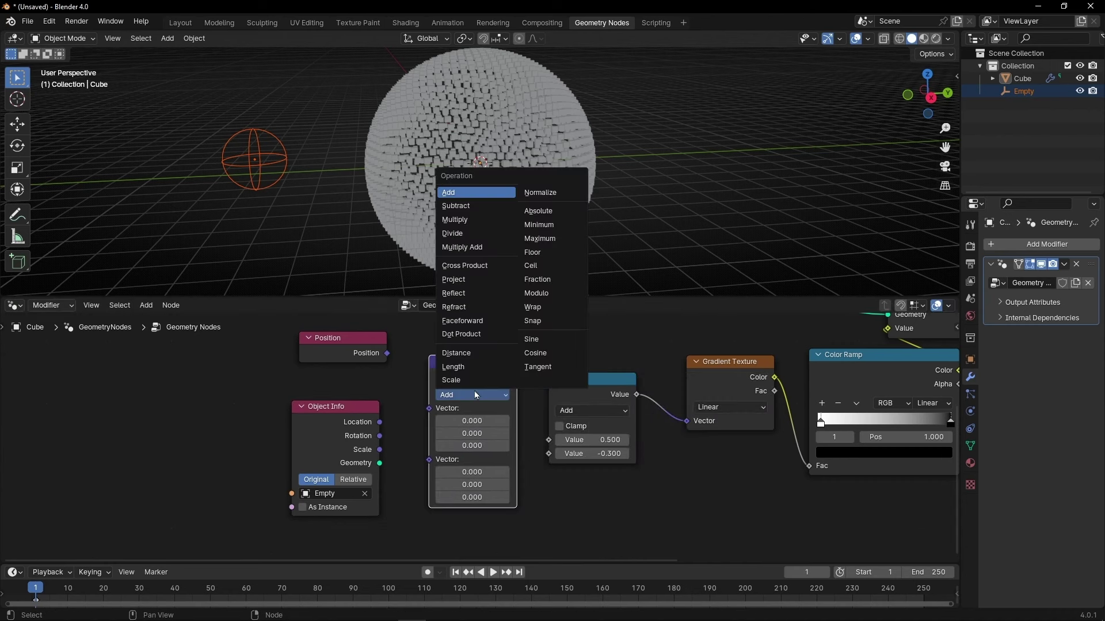
left_click(466, 357)
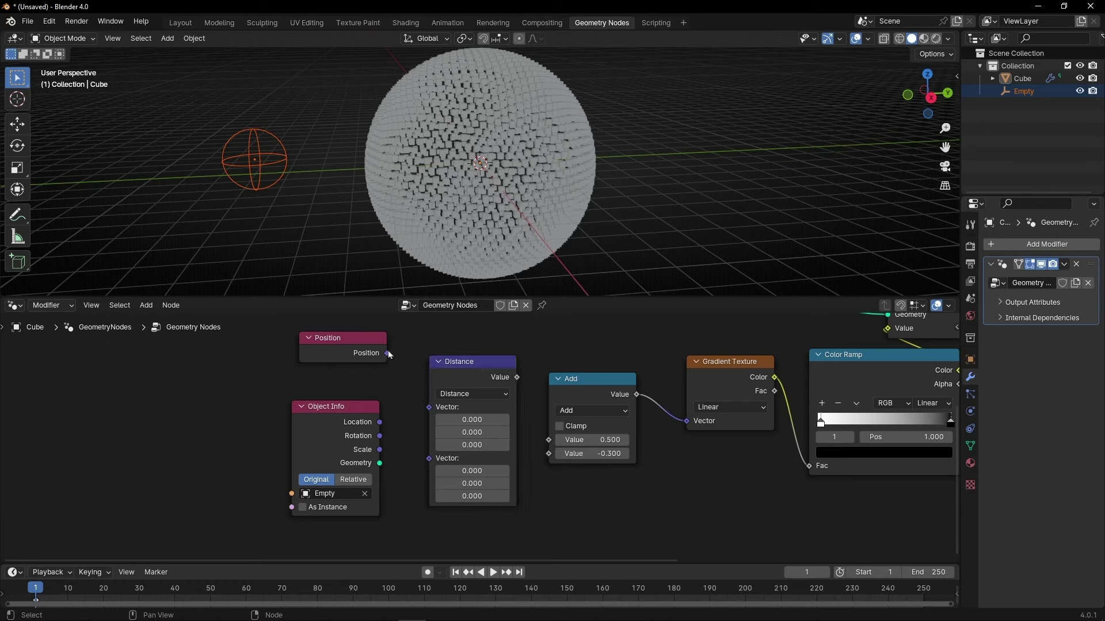
Step: Connect the Position output and the Object Info's Location to the Distance node's Vector inputs, and set Object Info to Relative
left_click_drag(387, 353, 429, 421)
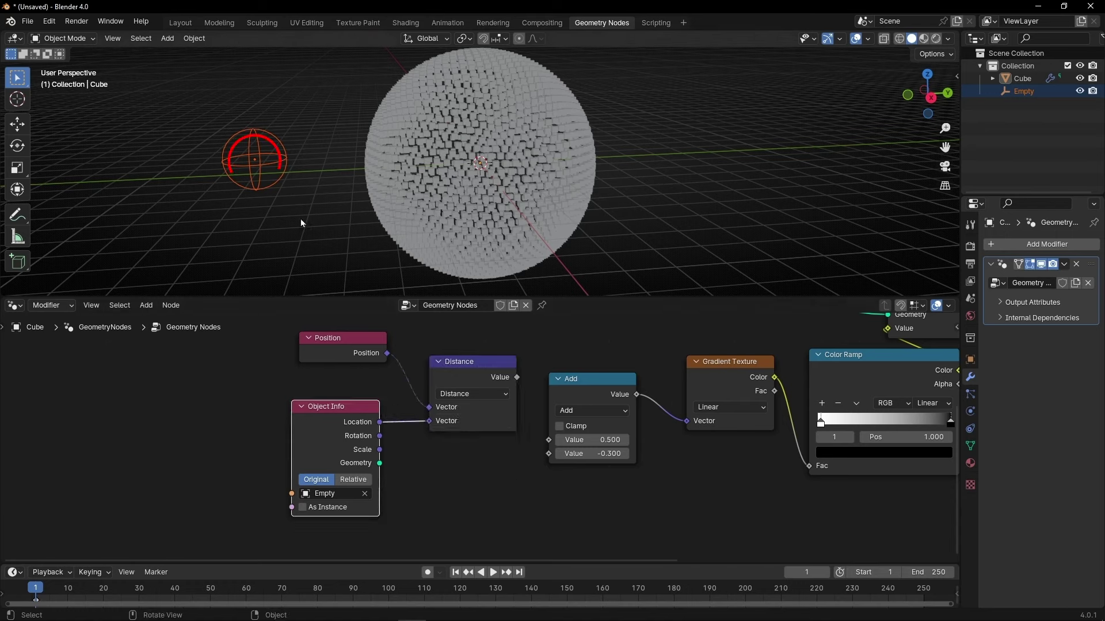
scroll(352, 477, "up", 3)
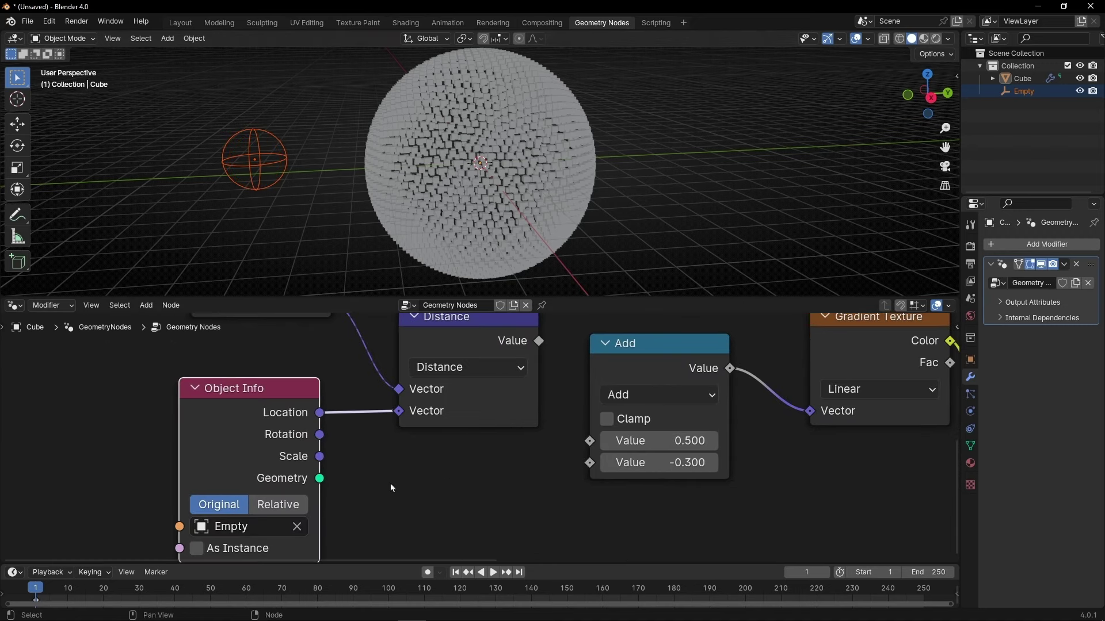
left_click(328, 478)
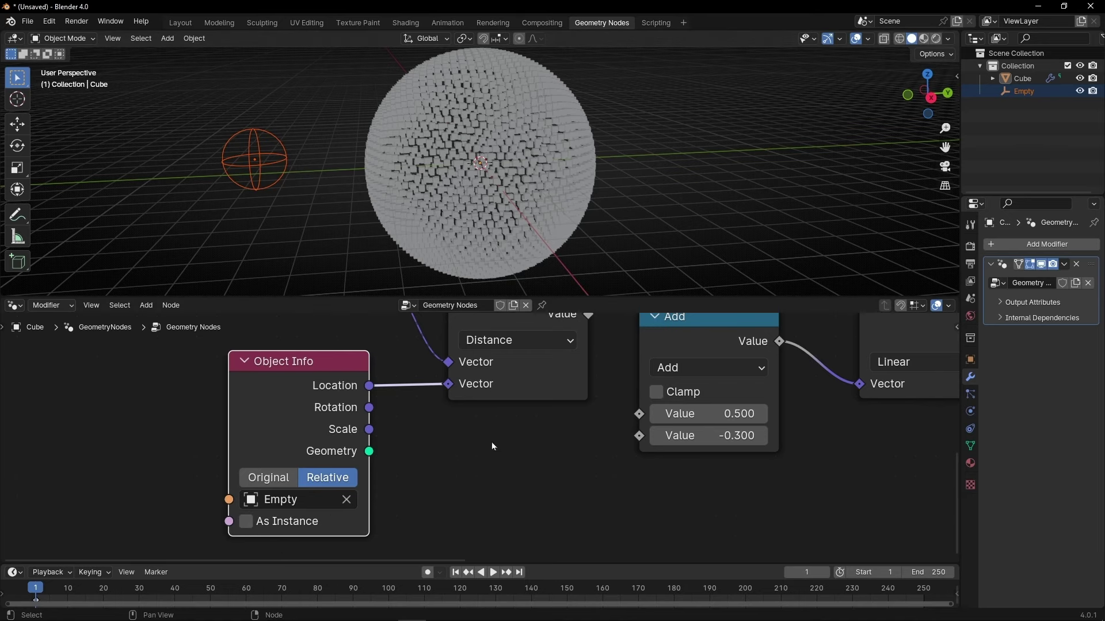
Step: Connect the Distance node's Value output to the Add node's first value and set its second value to 0
middle_click_drag(493, 447, 370, 406)
left_click_drag(422, 349, 473, 454)
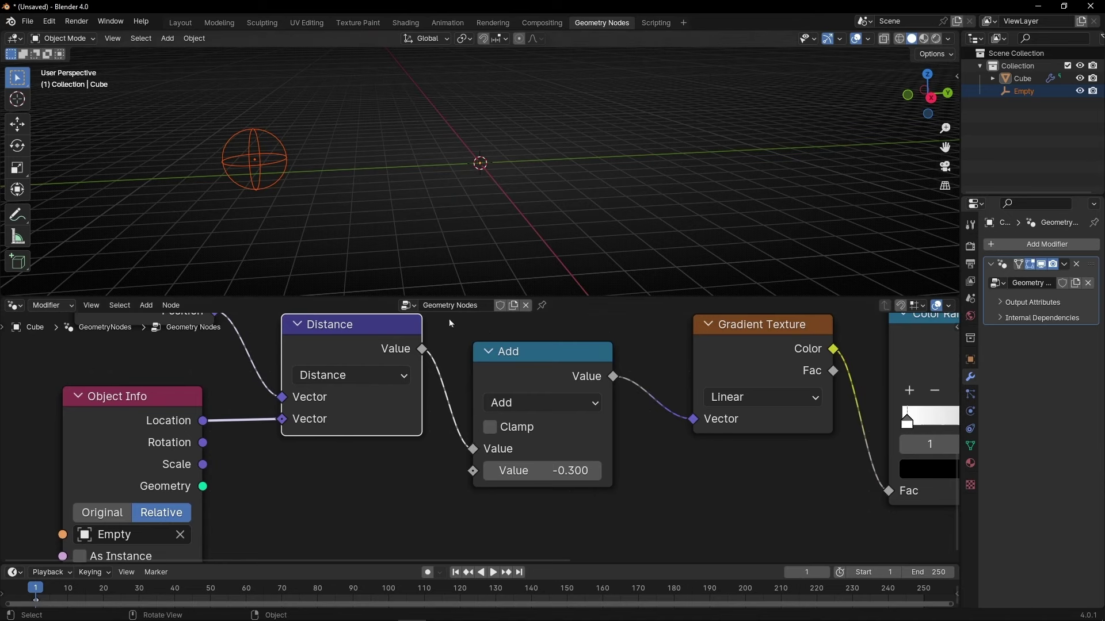
left_click(561, 471)
type("0")
key("Return")
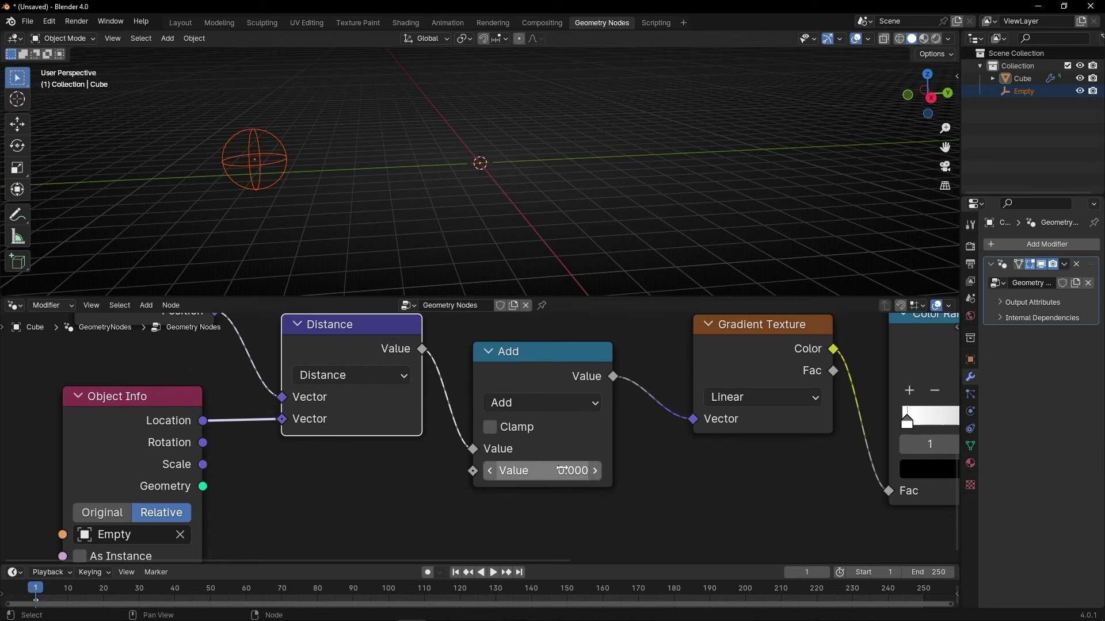
Step: Move the Empty toward the hidden instanced sphere, to about X -0.6, Y -3.9, Z 0
left_click(255, 165)
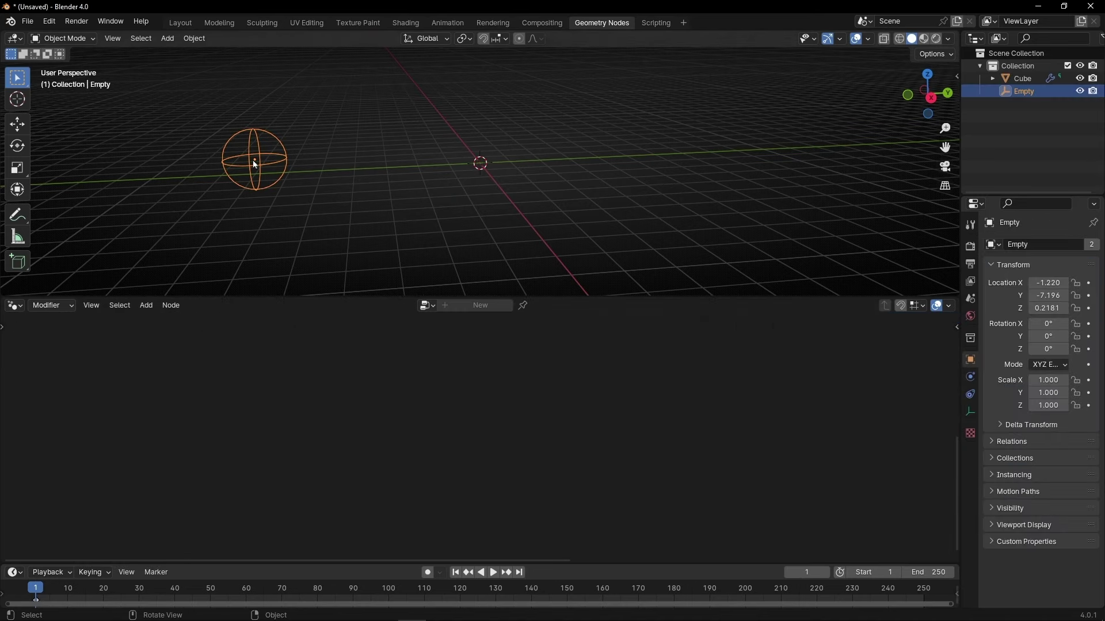
key("g")
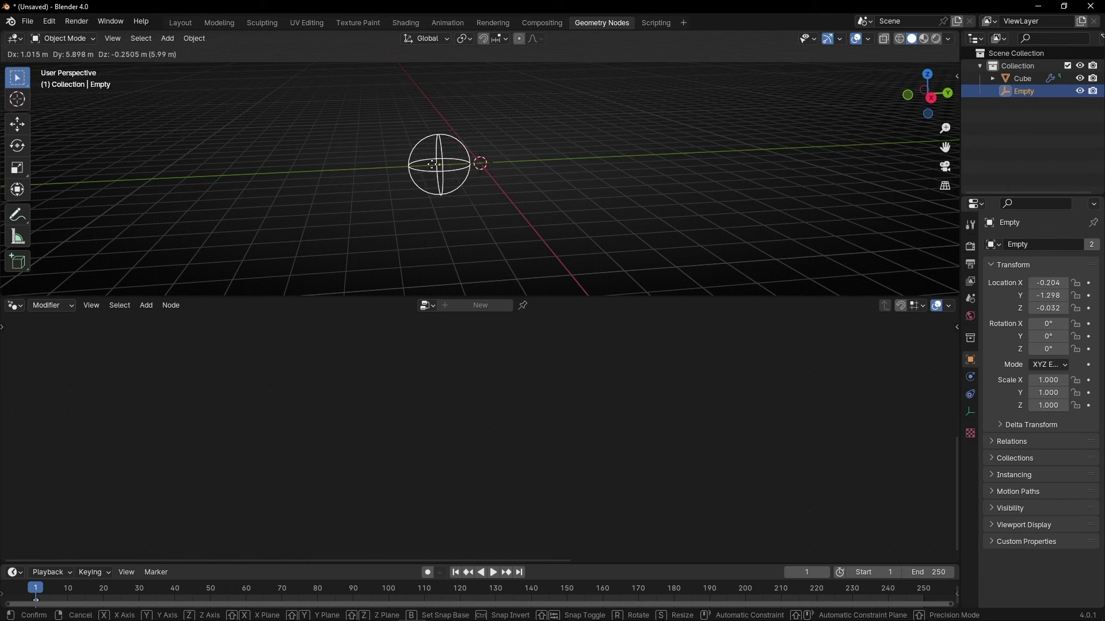
left_click(356, 165)
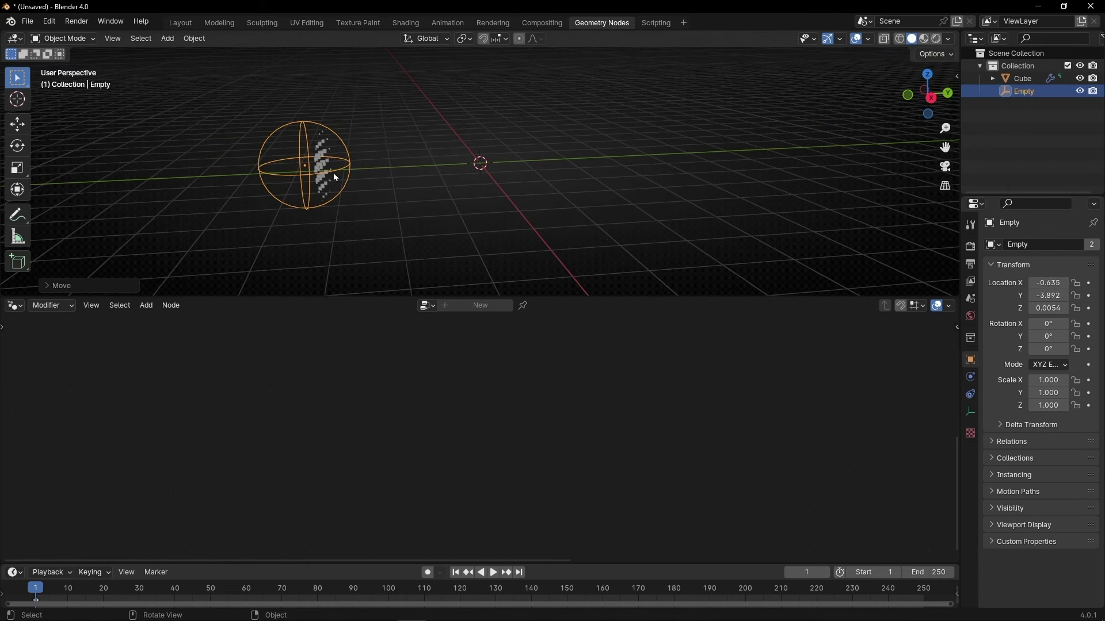
Step: Pin the Cube's geometry node tree in the editor and set the Add node's second value to -4.5
left_click(1042, 79)
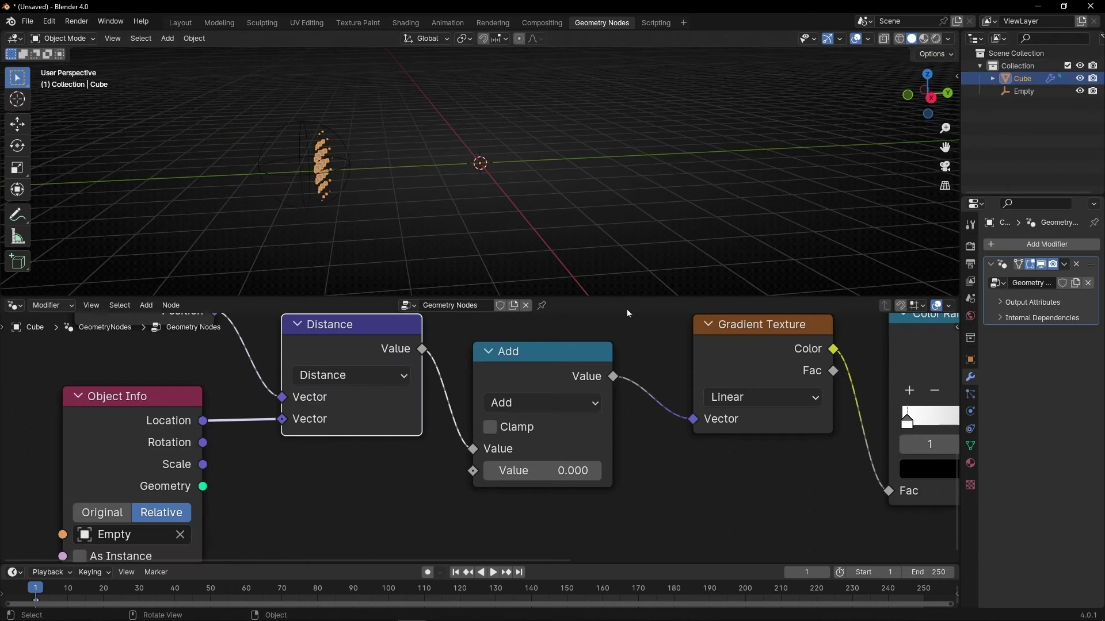
left_click(543, 305)
scroll(578, 324, "down", 3)
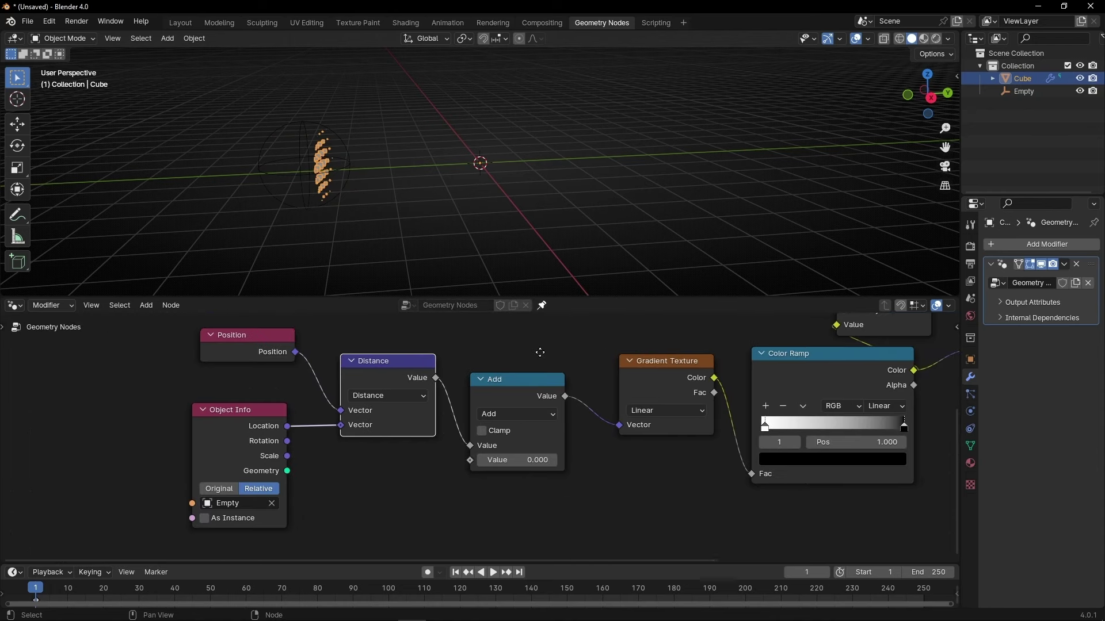
left_click_drag(480, 467, 454, 464)
scroll(361, 234, "down", 5)
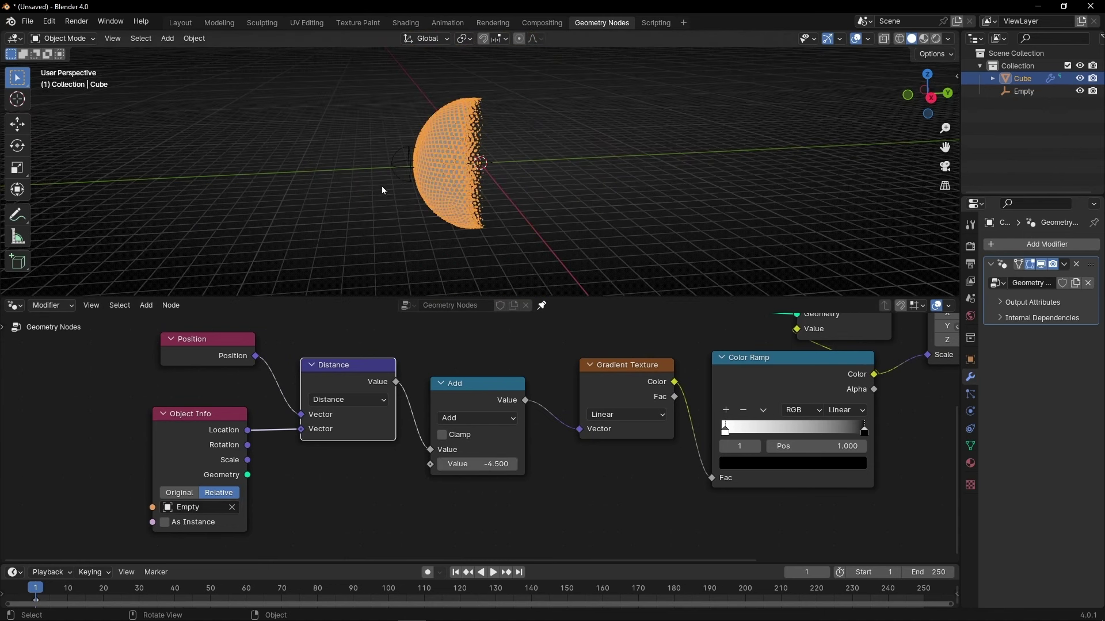
Step: Move the Empty across to the far side of the sphere, to about X 1.7, Y 5.8, Z -3.5
left_click(409, 170)
key("g")
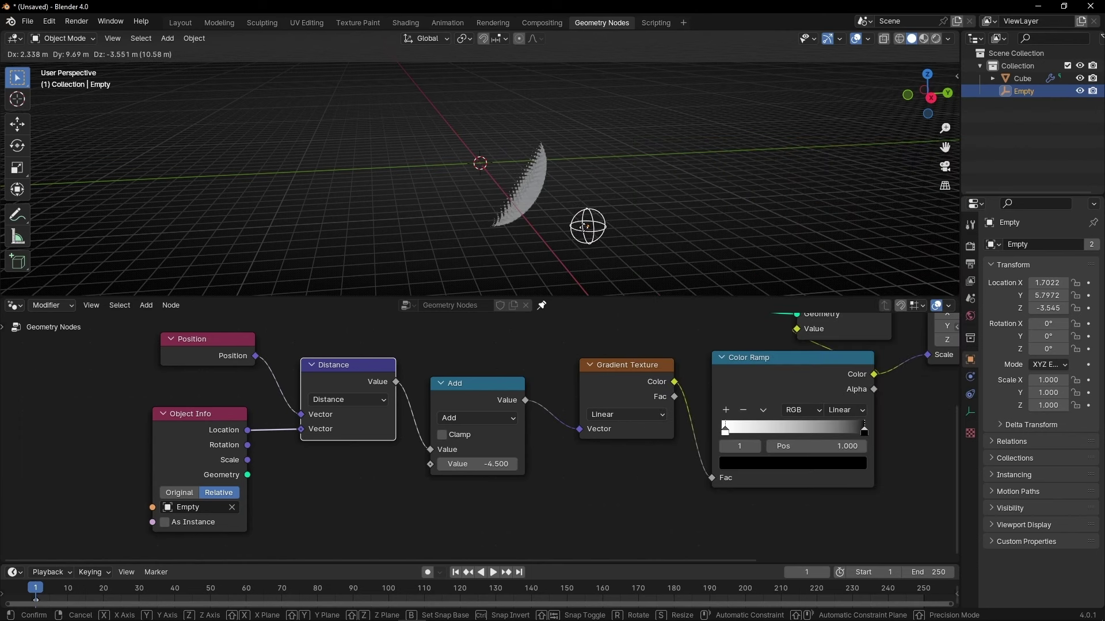
left_click(587, 227)
Step: Set the Add node's second value to -1, keyframe it at frame 1, and enlarge the timeline area
left_click_drag(486, 464, 426, 464)
left_click_drag(478, 465, 525, 464)
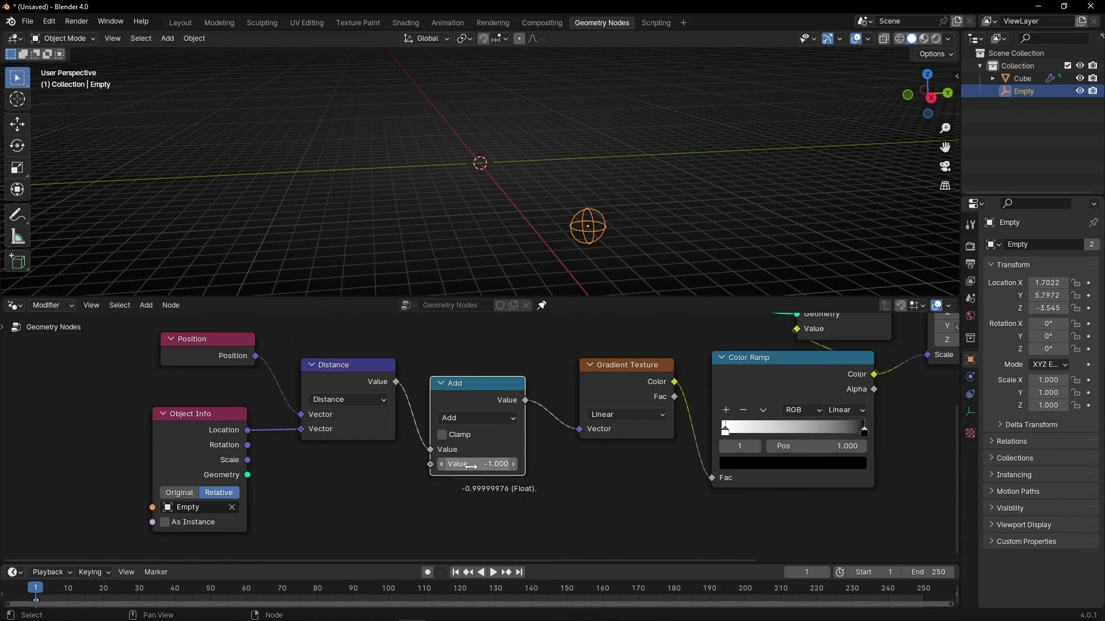
key("i")
left_click_drag(406, 563, 405, 513)
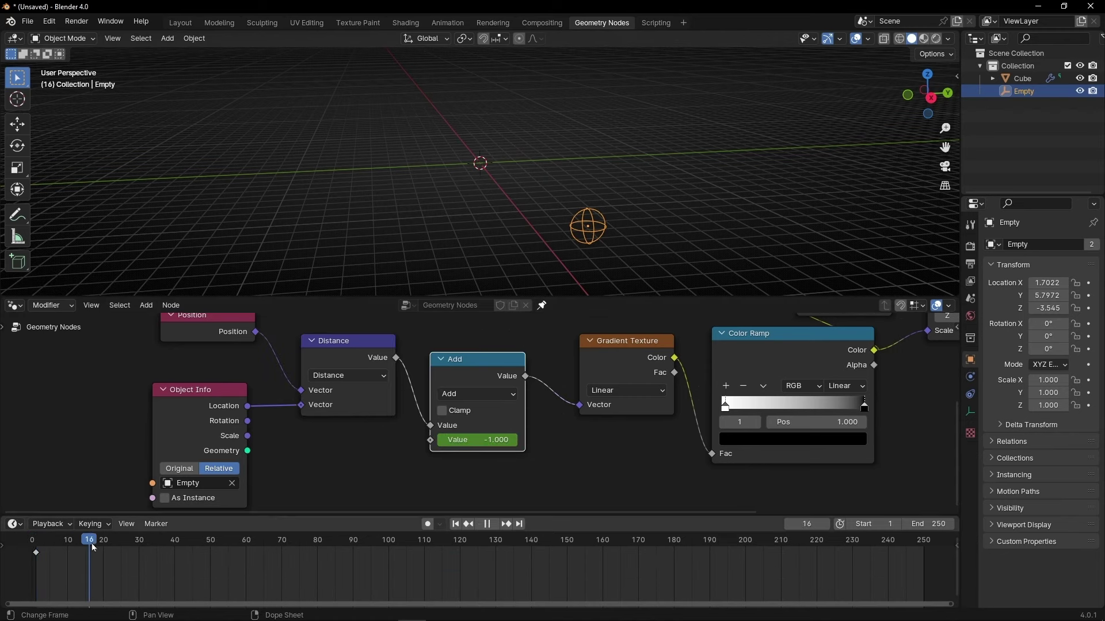
Step: Keyframe the Add node's second value at -11.1 on frame 29
left_click_drag(91, 543, 138, 545)
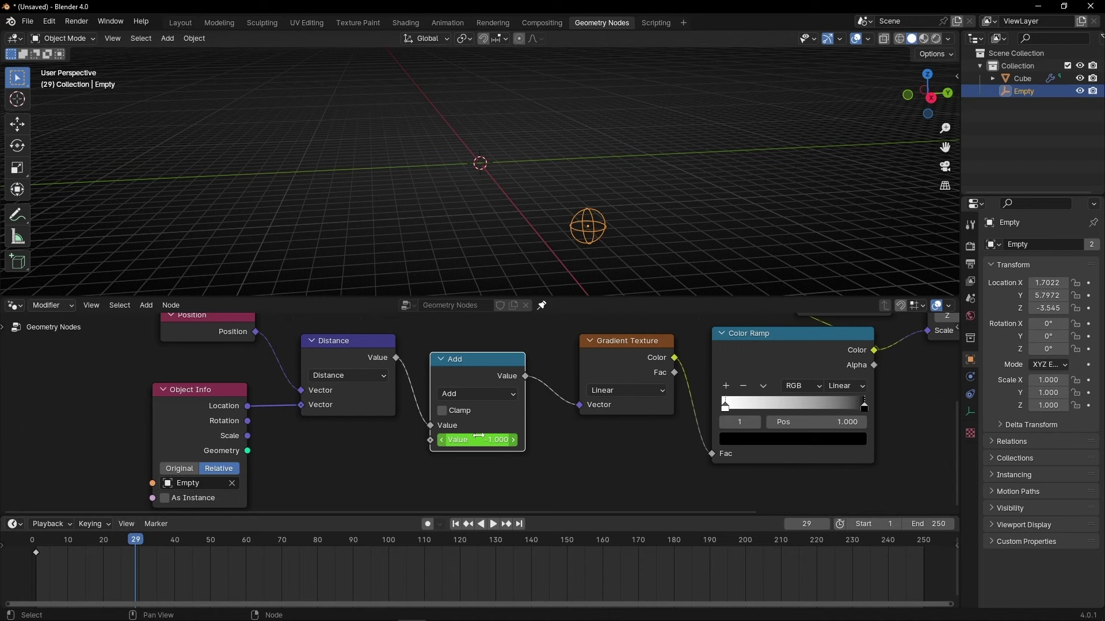
left_click_drag(479, 436, 479, 435)
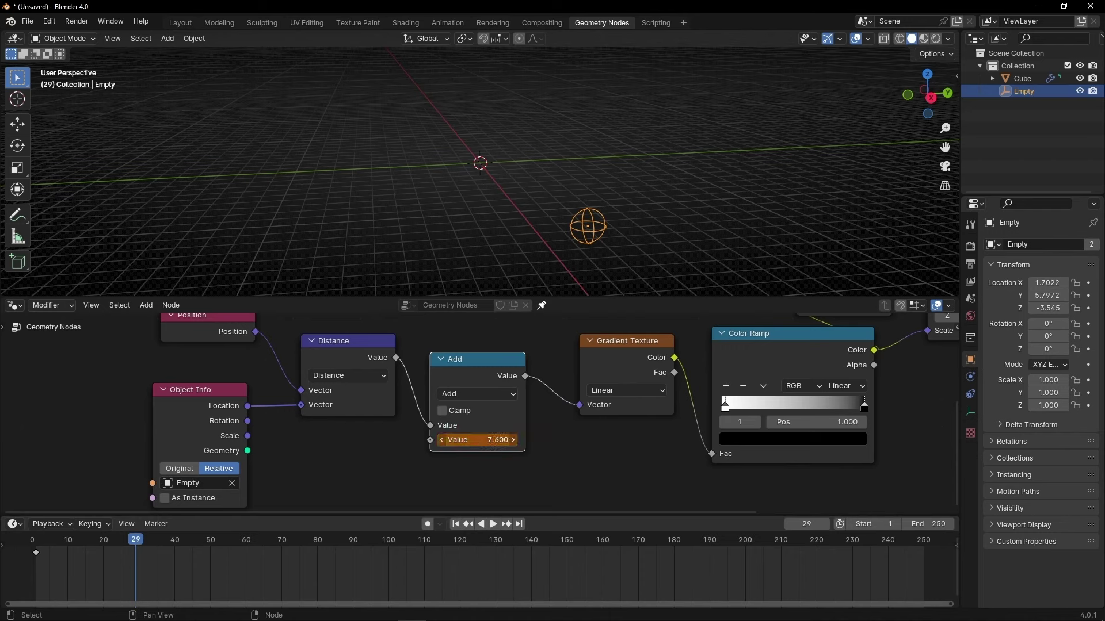
left_click_drag(478, 439, 449, 440)
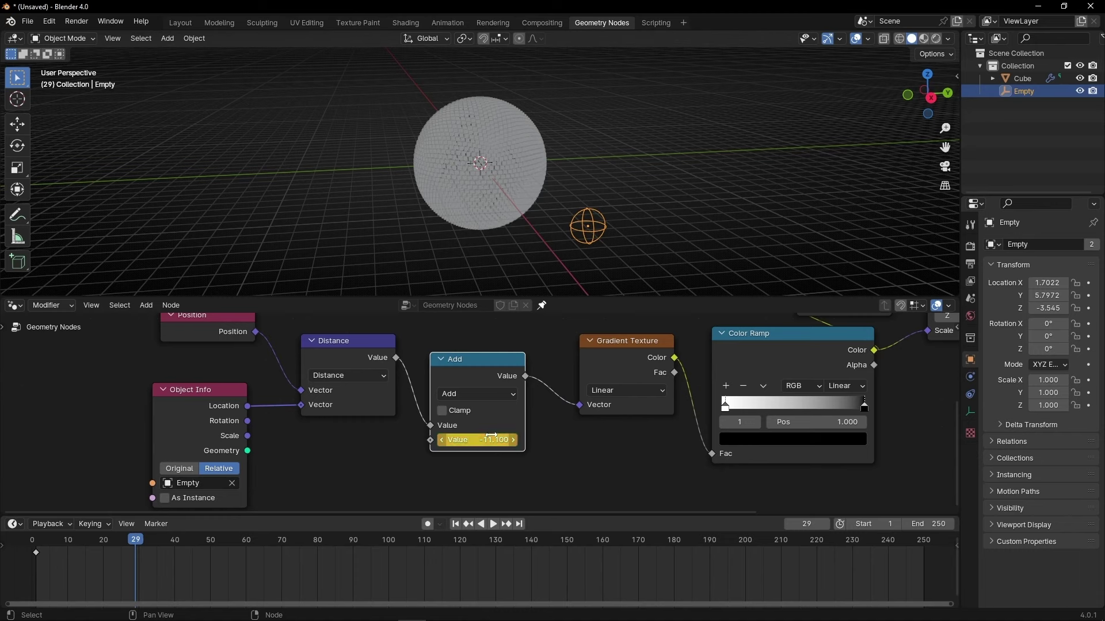
Step: Set the scene's end frame to 40 and play the animation from the first frame
key("space")
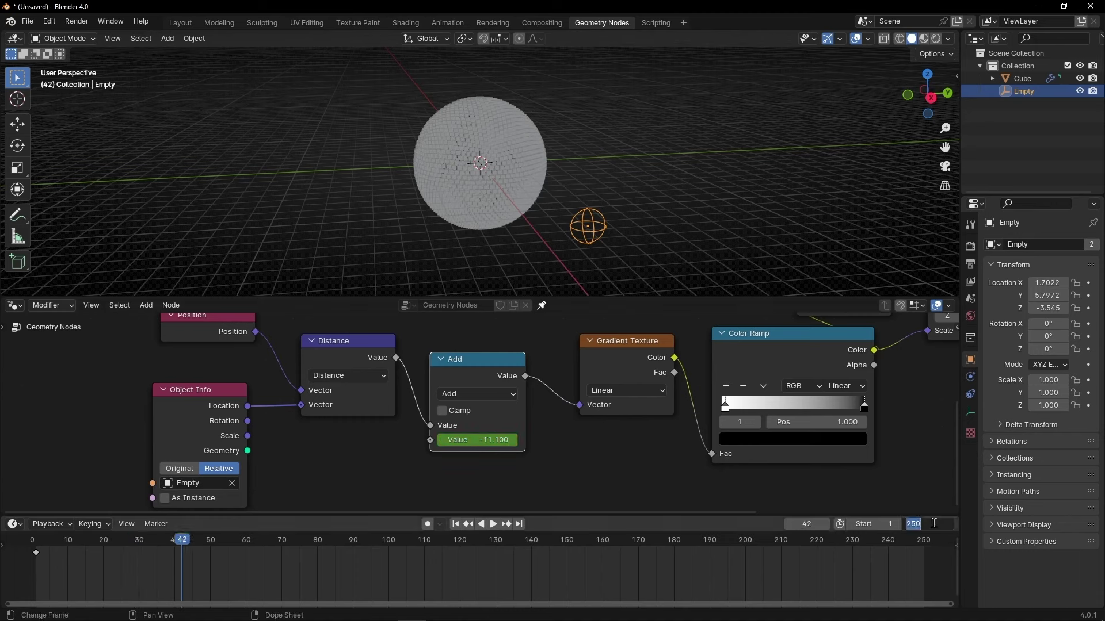
key("Return")
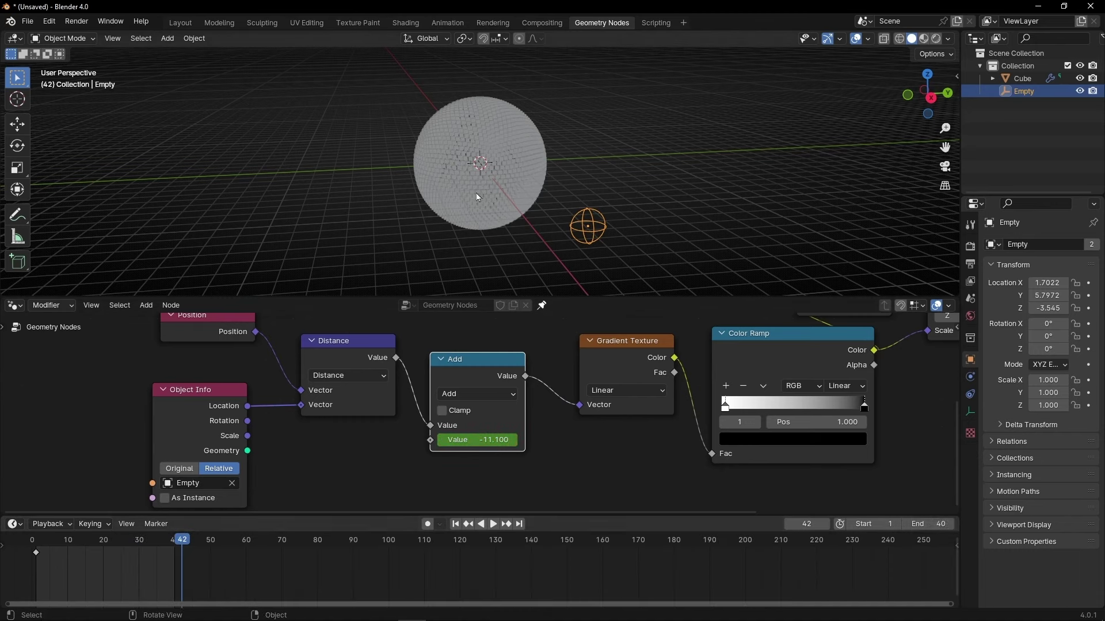
left_click(477, 199)
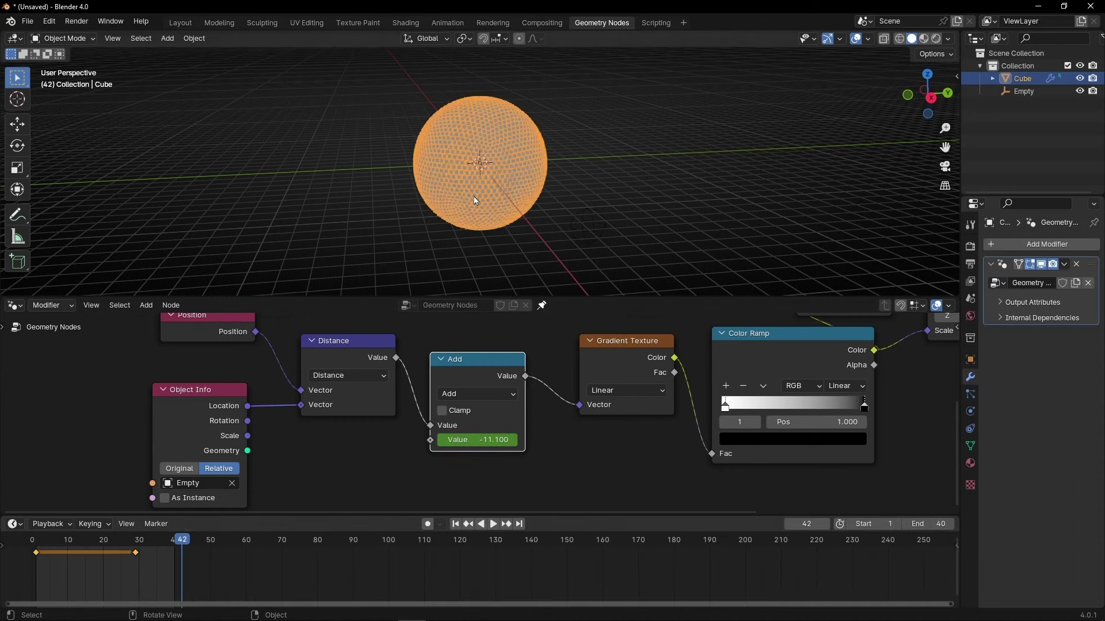
left_click(456, 525)
left_click(641, 227)
key("space")
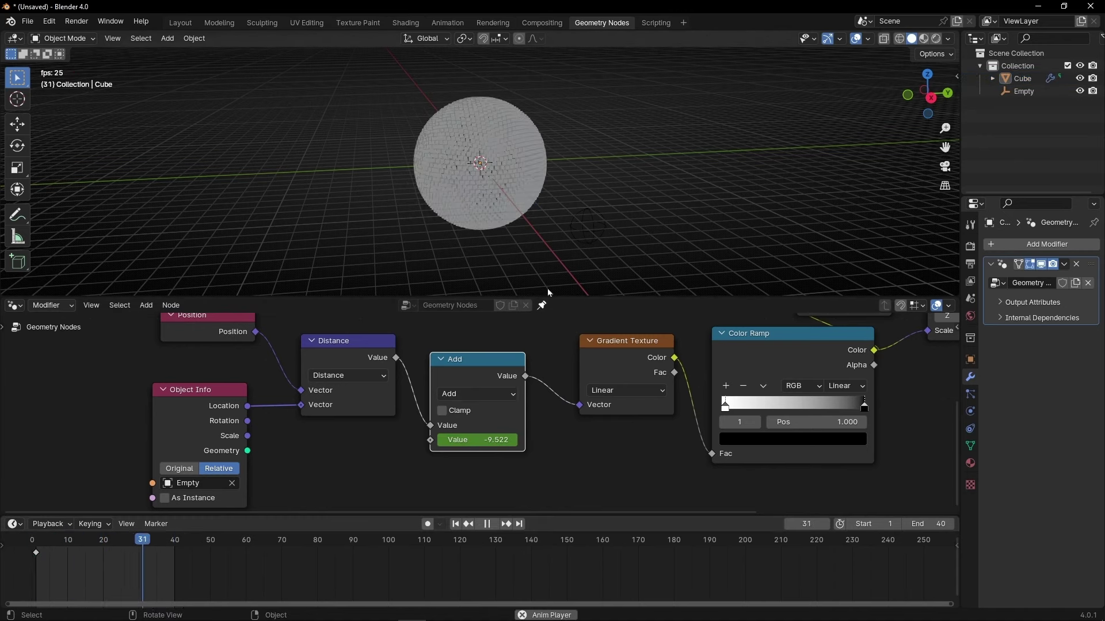
key("space")
Step: Test the playback with the Empty on different sides of the sphere, leaving it at about X 1.0, Y 5.9, Z -0.2
left_click(588, 230)
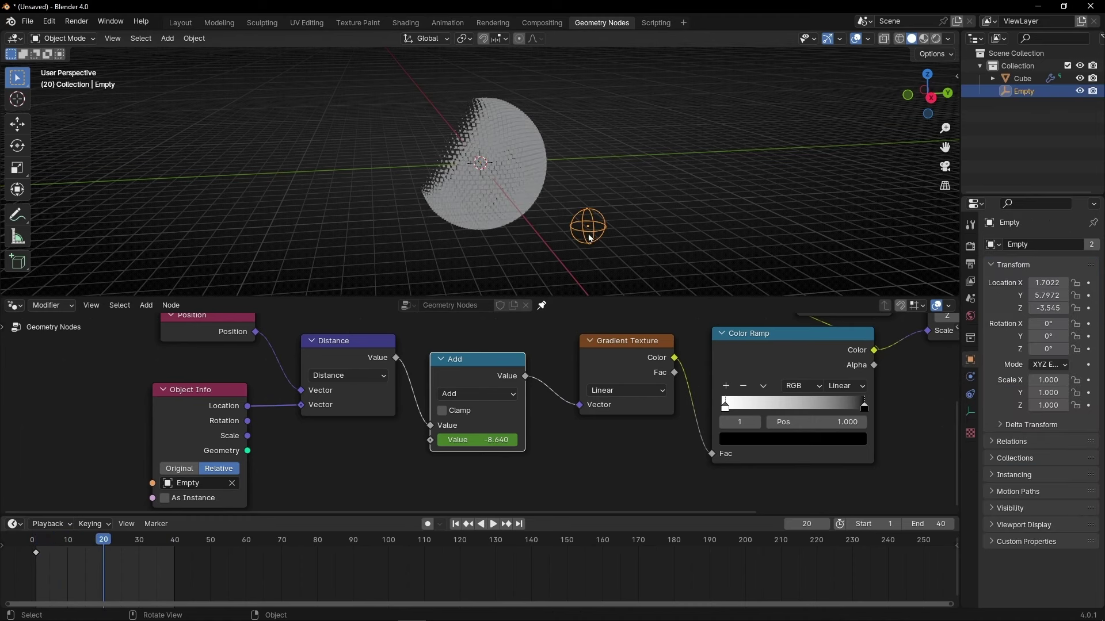
left_click_drag(589, 237, 390, 222)
key("space")
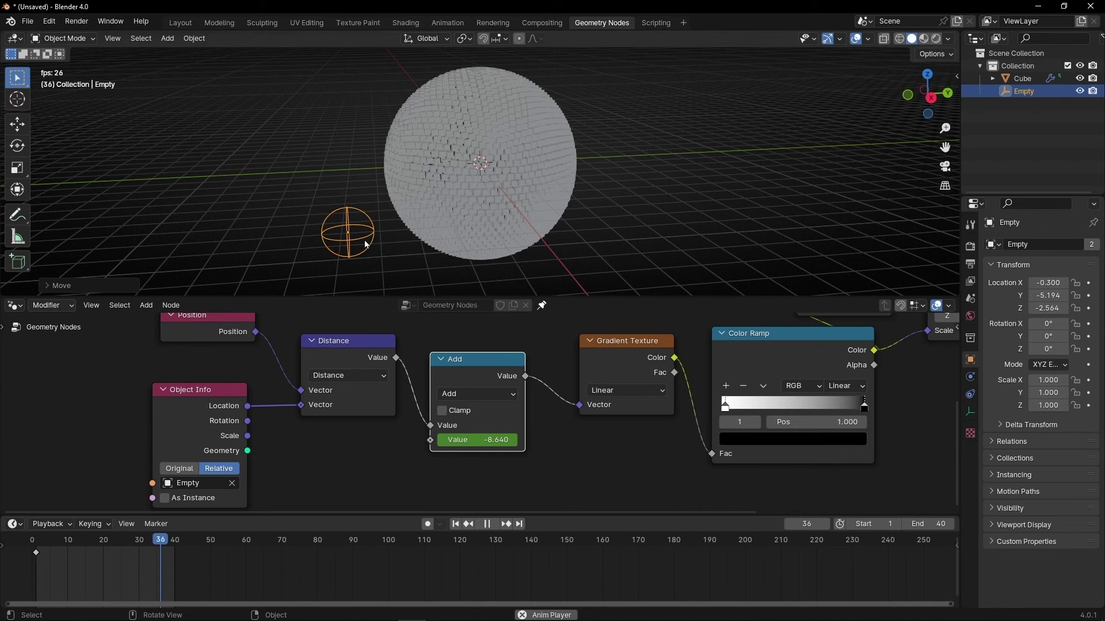
key("g")
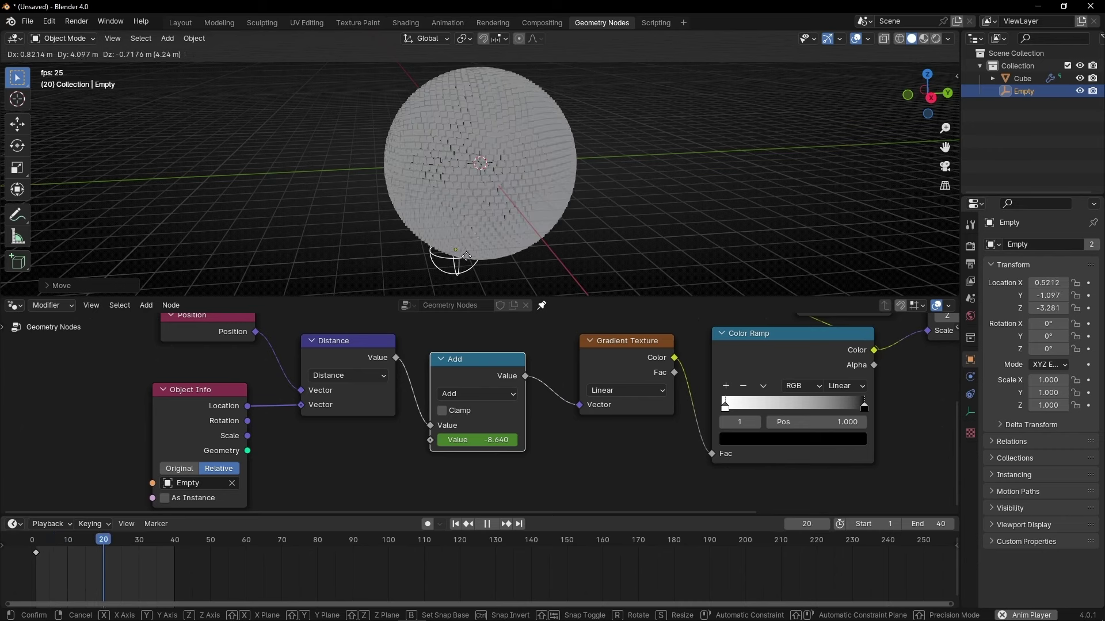
left_click(640, 183)
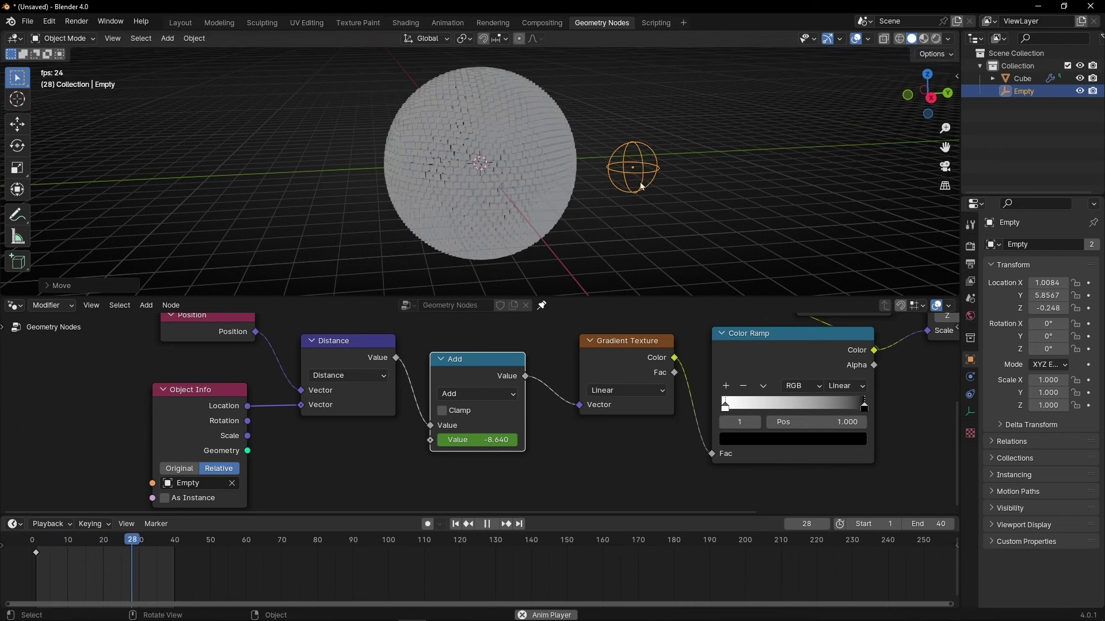
key("space")
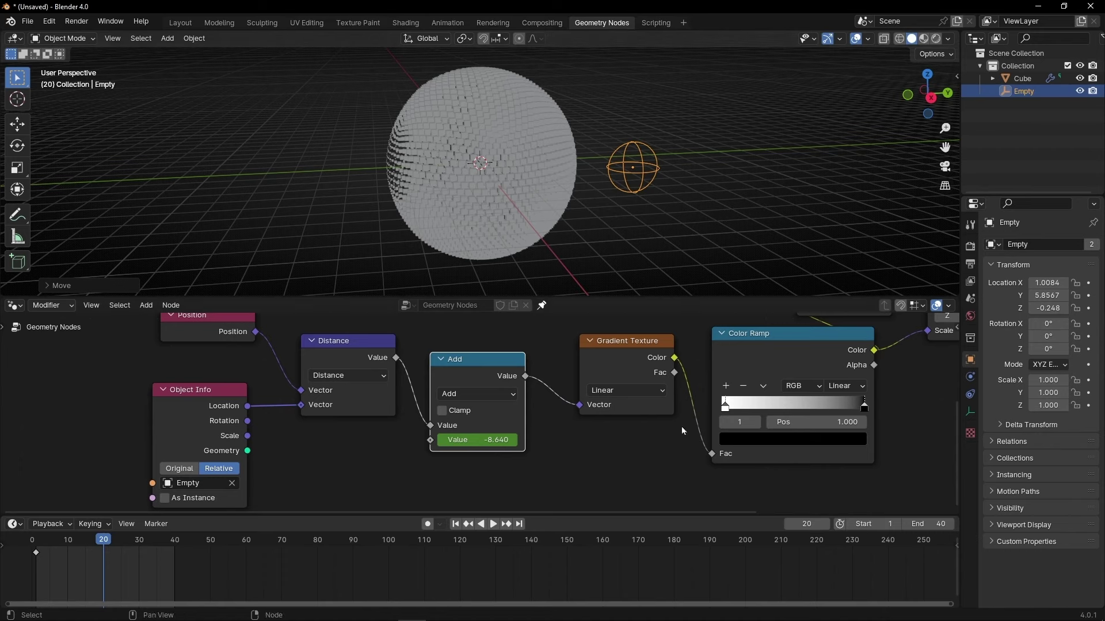
Step: Reverse the Color Ramp stops so black is at the start and white at position 1, and play the animation
mouse_move(729, 403)
left_mouse_down()
mouse_move(862, 407)
mouse_move(725, 411)
left_mouse_up()
left_click_drag(835, 410, 873, 412)
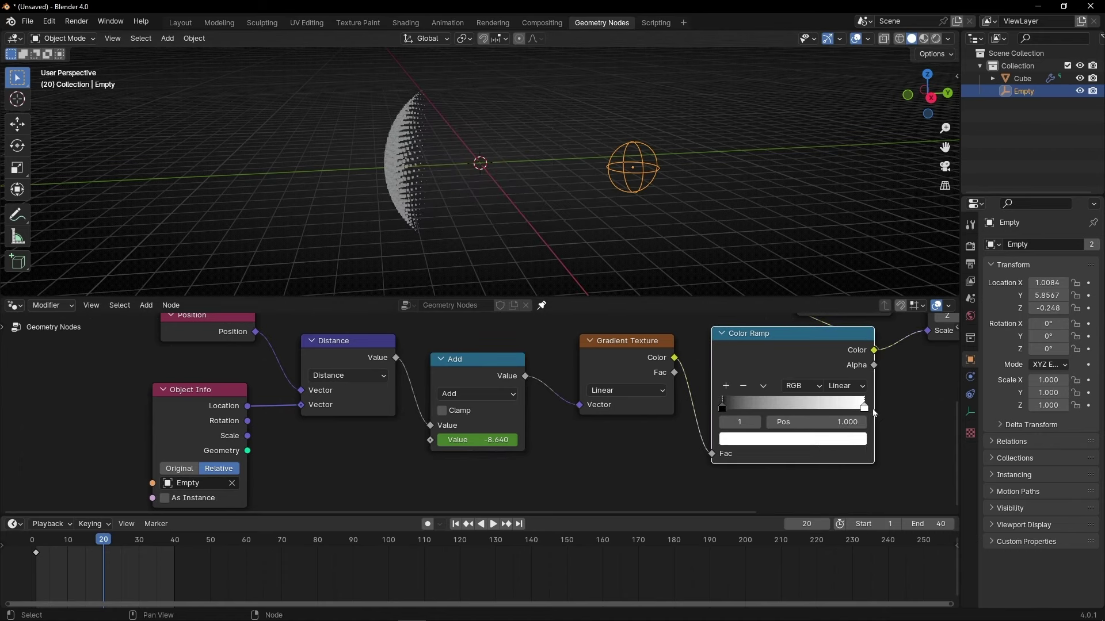
key("space")
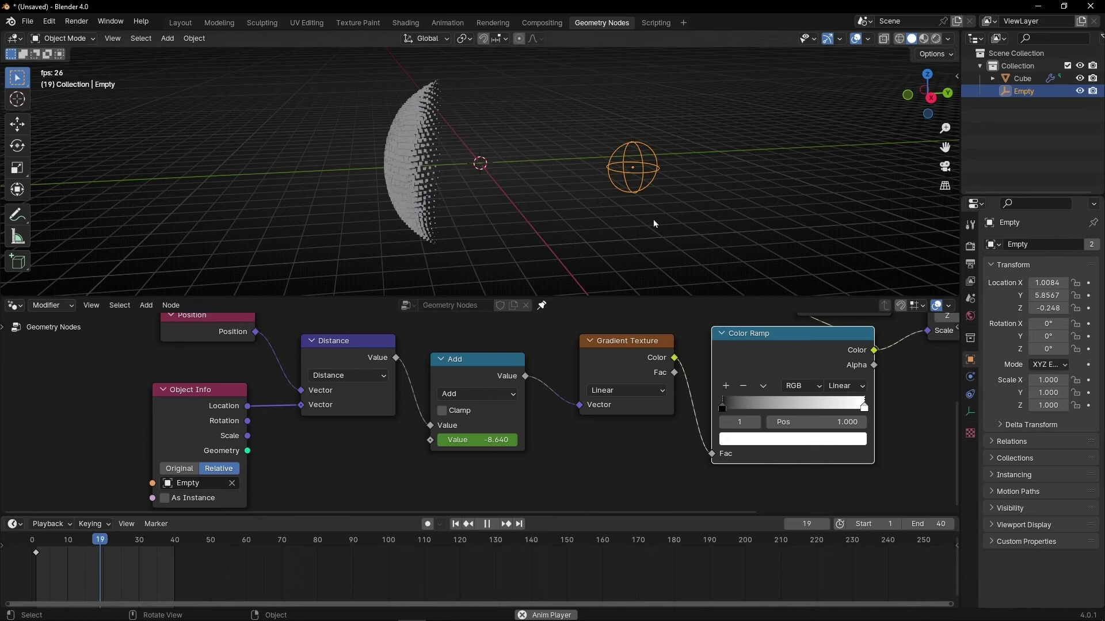
middle_click_drag(669, 218, 627, 216)
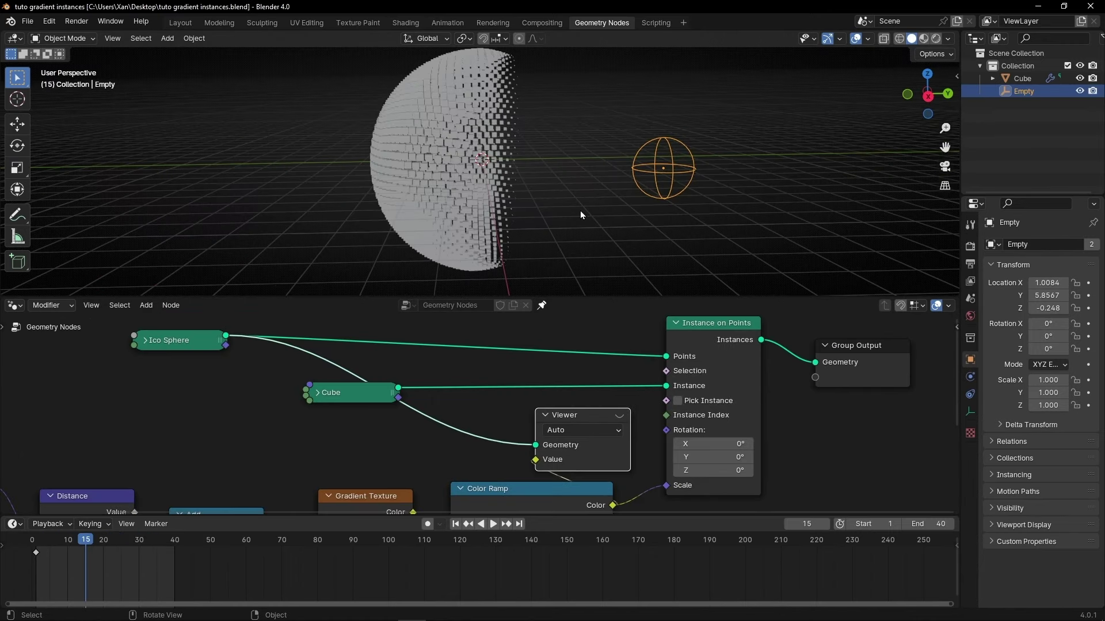
Step: Set the Color Ramp's interpolation to Constant and move the white stop to position 0.581
scroll(485, 156, "up", 1)
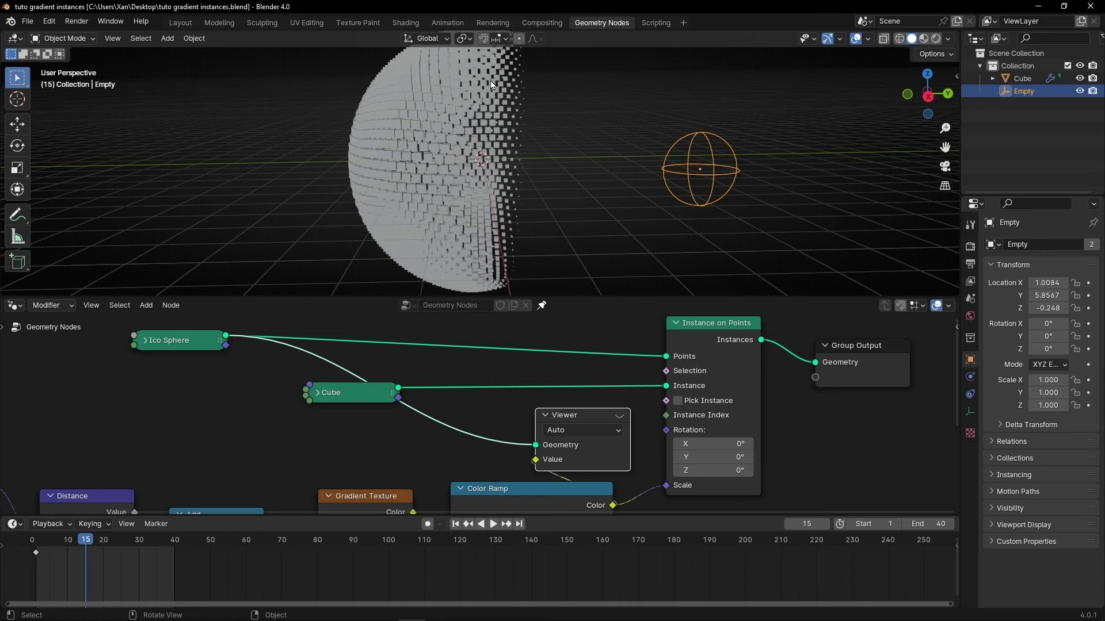
middle_click_drag(497, 154, 529, 259)
scroll(564, 438, "up", 2)
middle_click_drag(564, 438, 521, 287)
left_click(572, 426)
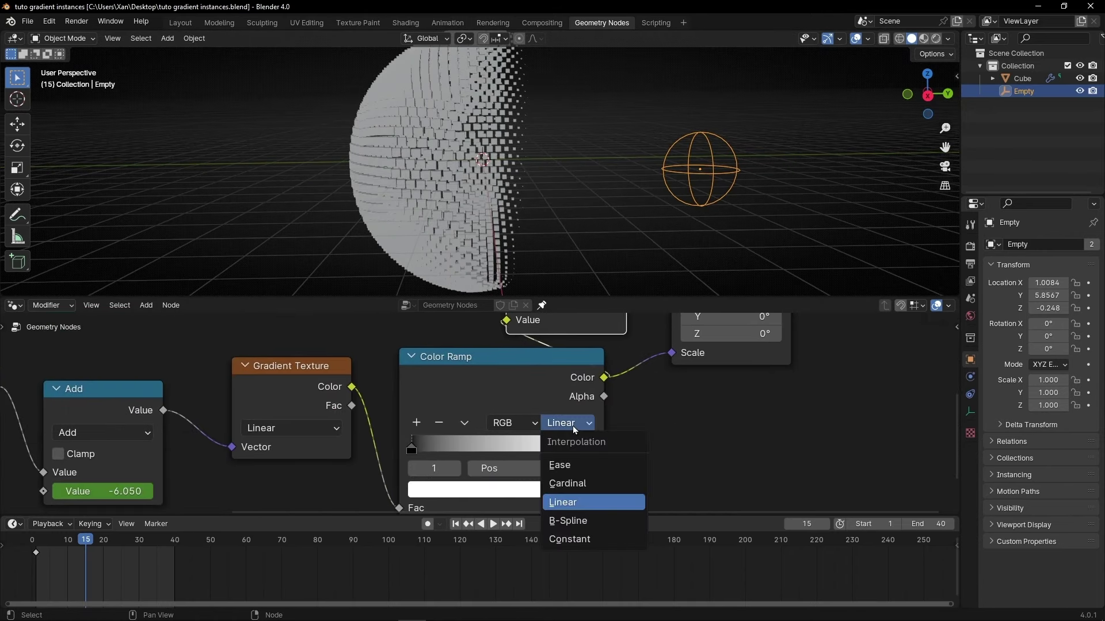
left_click(584, 539)
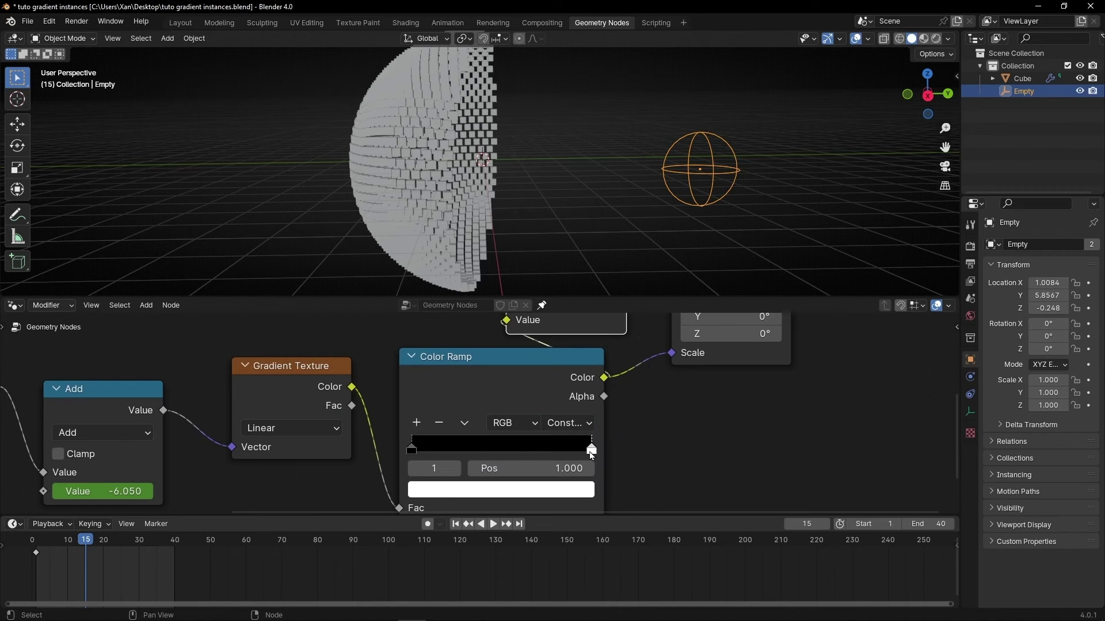
left_click_drag(592, 454, 515, 450)
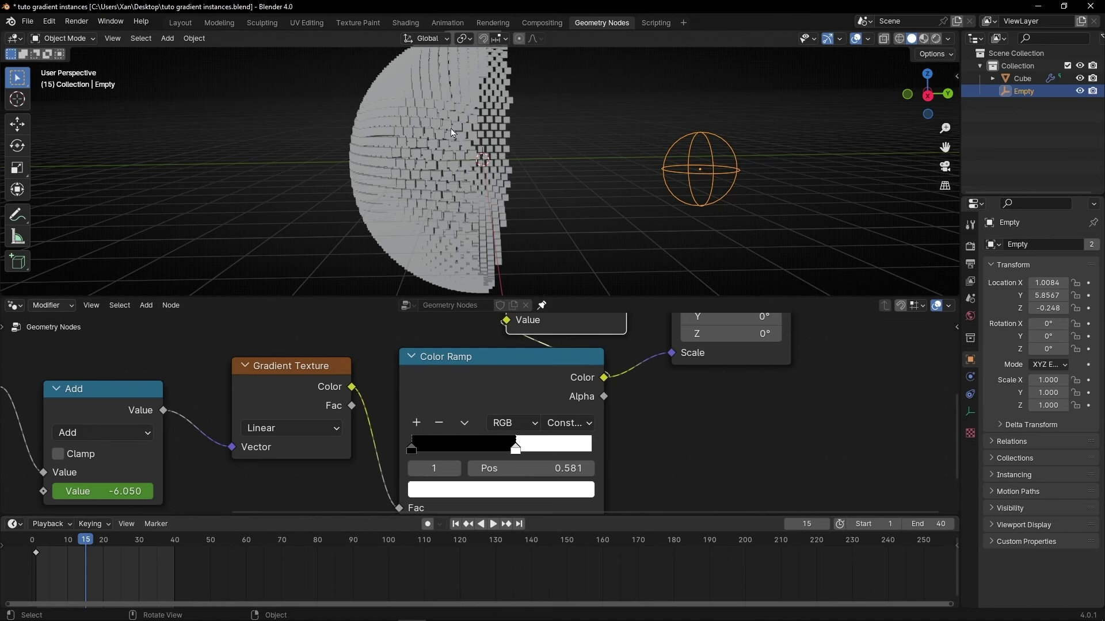
Step: Play the animation and move the Empty to the sphere's opposite side, at about X -1.3, Y -4.8, Z -0.4
middle_click_drag(452, 132, 527, 164)
key("space")
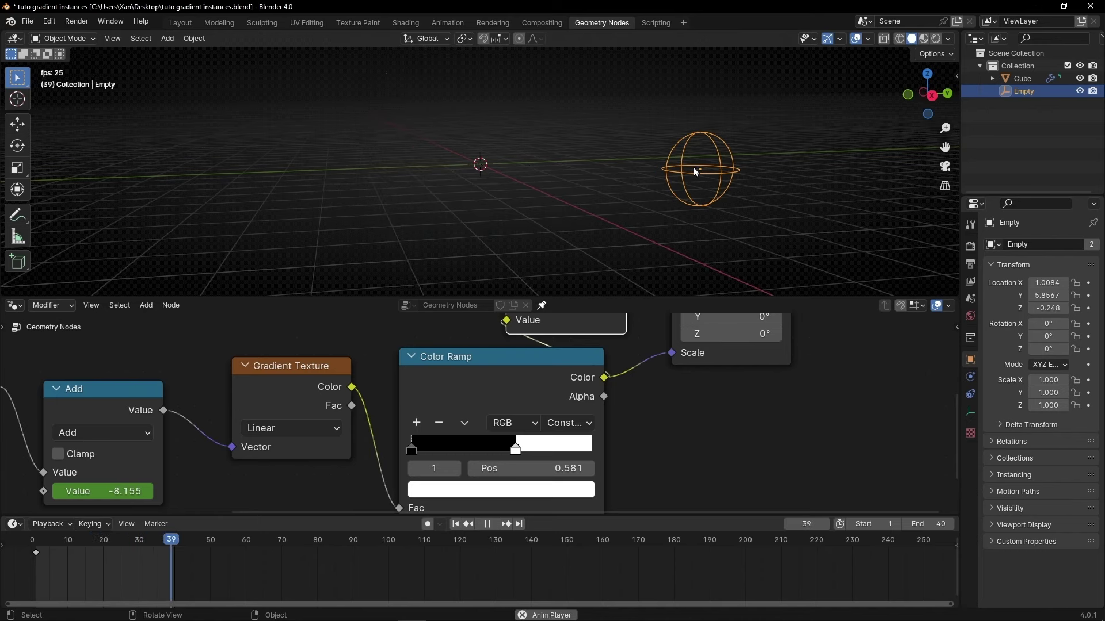
key("space")
key("g")
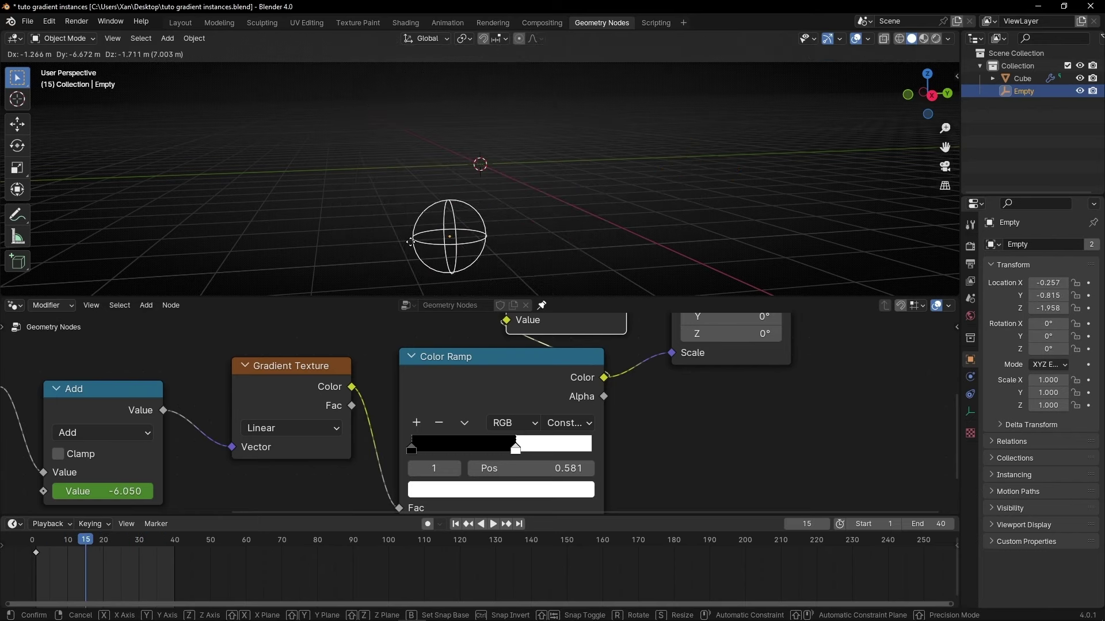
left_click(322, 199)
middle_click_drag(322, 199, 371, 195)
Step: Set the Color Ramp's interpolation back to Linear and play the animation
left_click(556, 424)
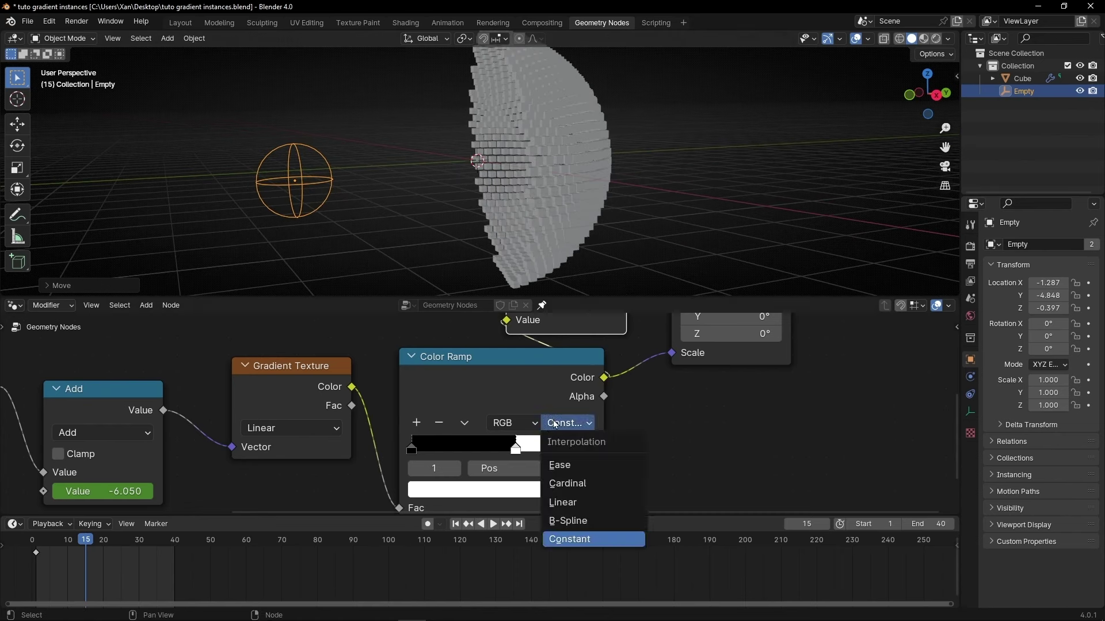
left_click(563, 502)
middle_click_drag(511, 195, 460, 167)
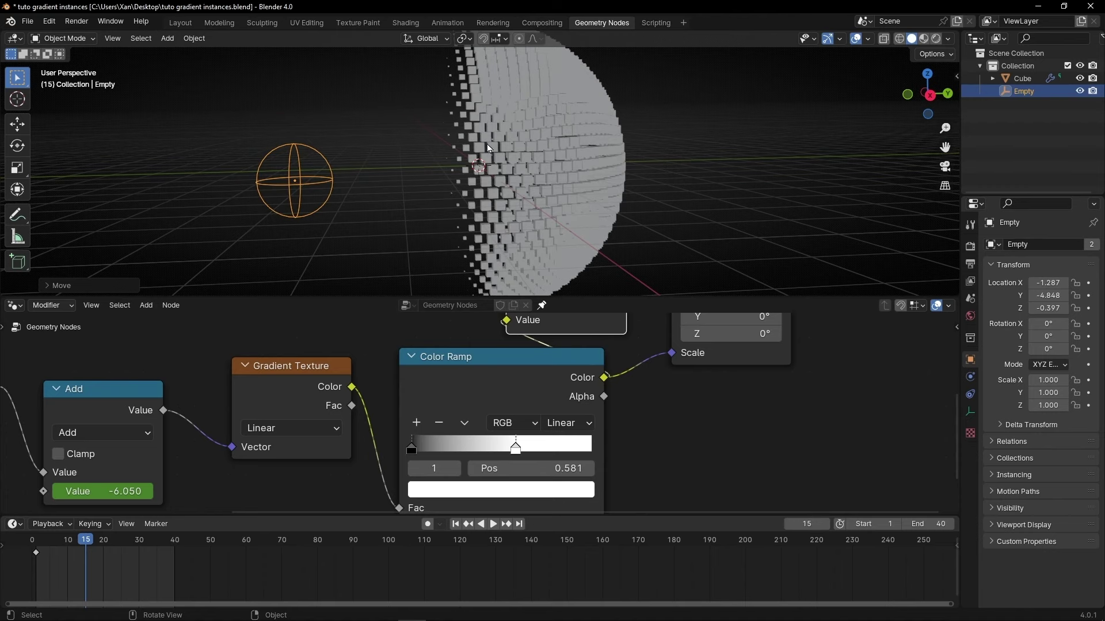
key("space")
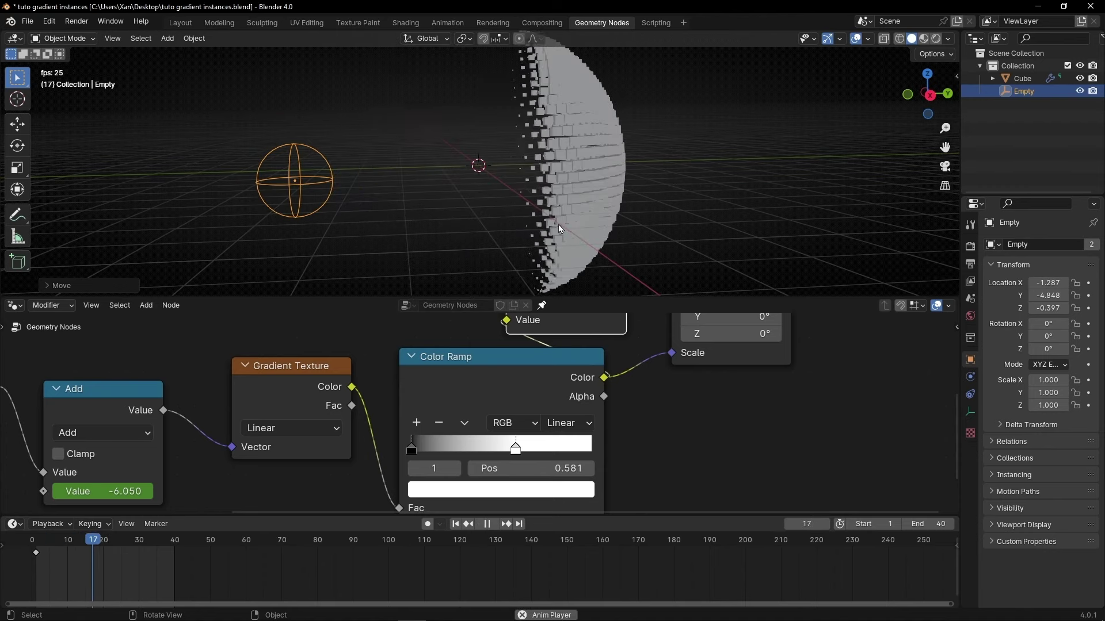
key("space")
Step: Delete the Ico Sphere node from the node tree
scroll(374, 396, "down", 4)
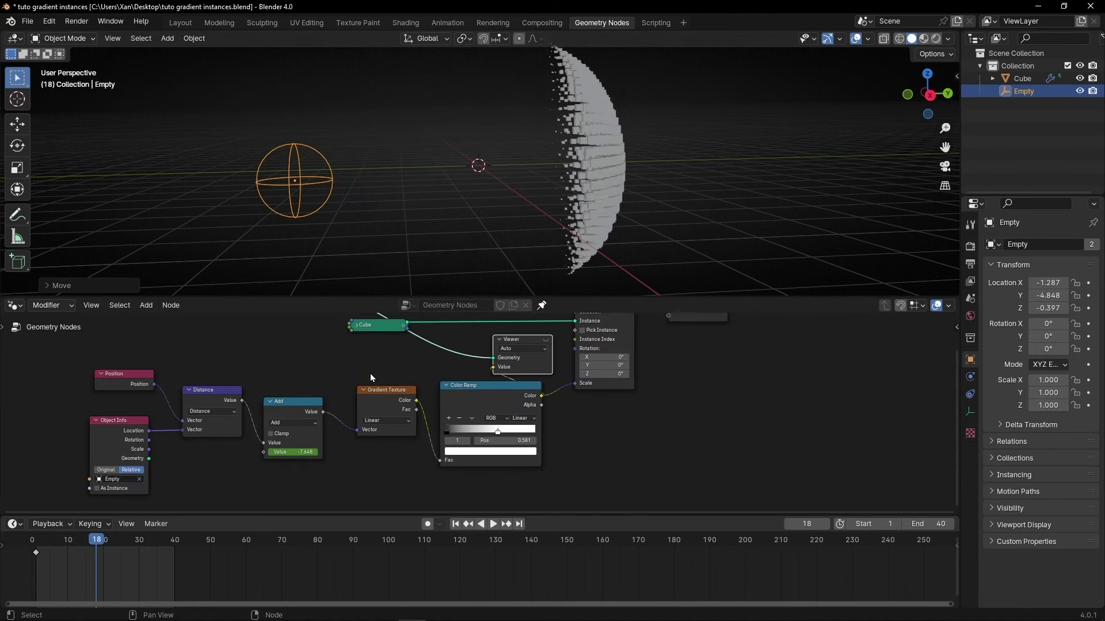
left_click(324, 382)
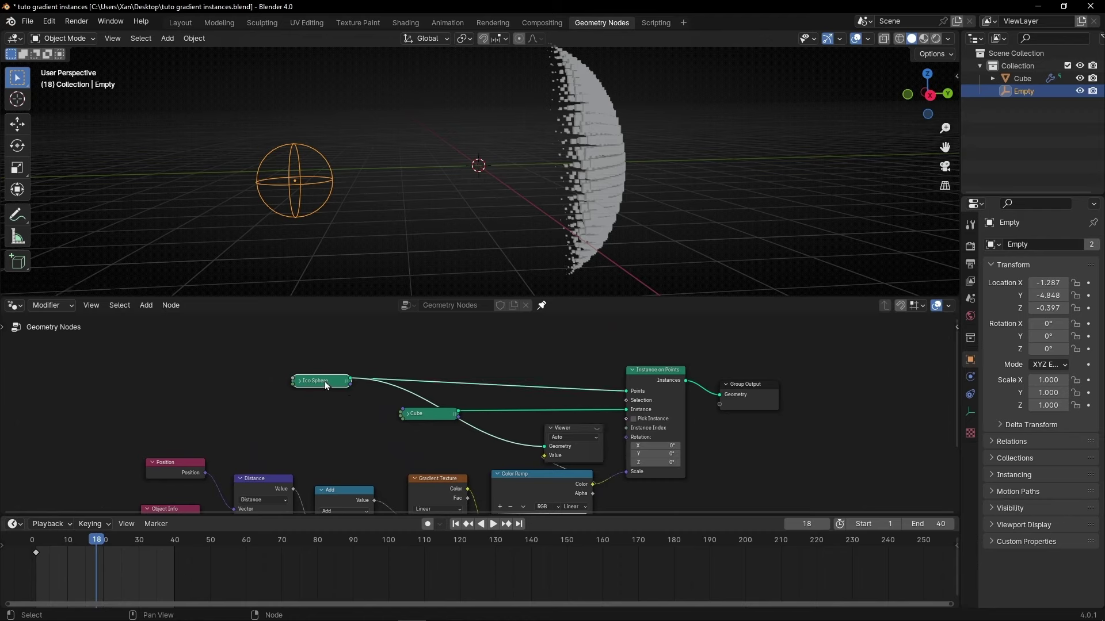
key("Delete")
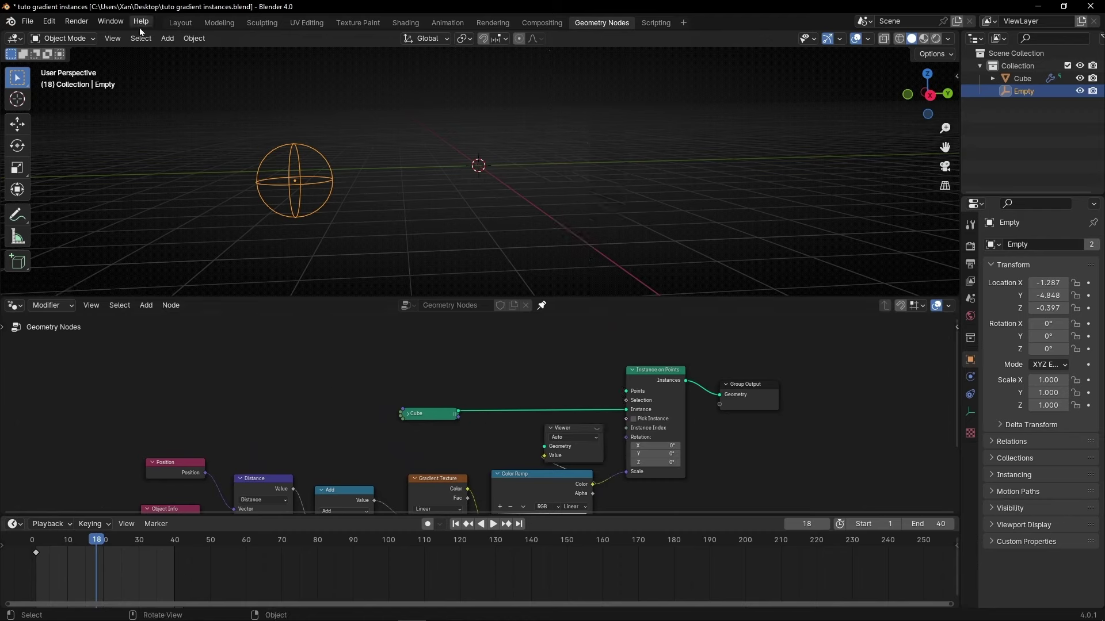
Step: Add a Monkey mesh to the scene
left_click(167, 38)
mouse_move(175, 53)
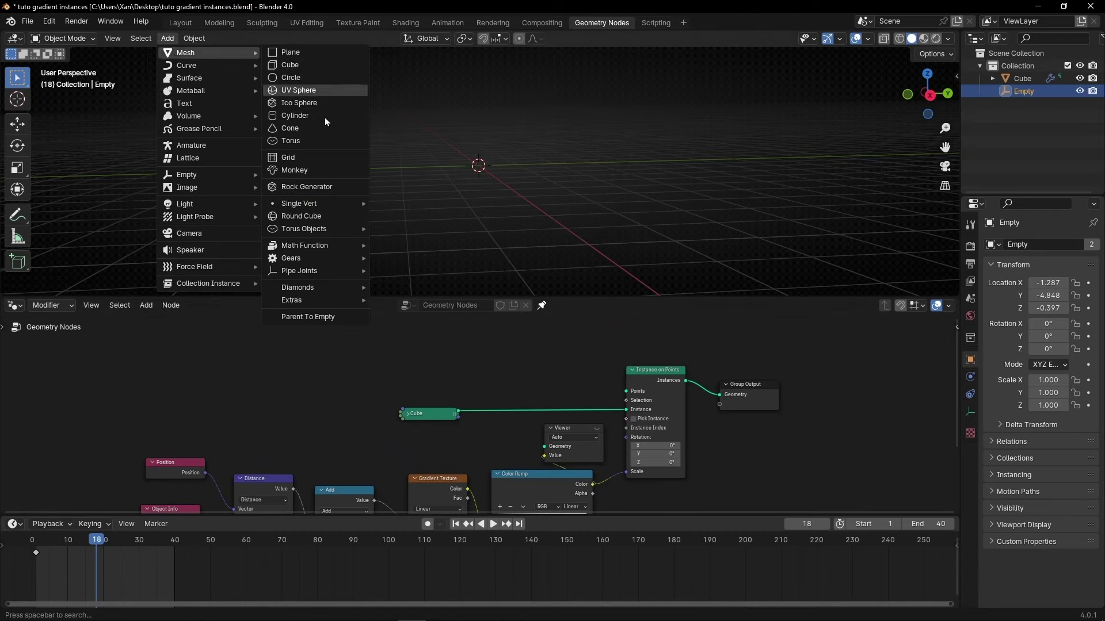
left_click(320, 169)
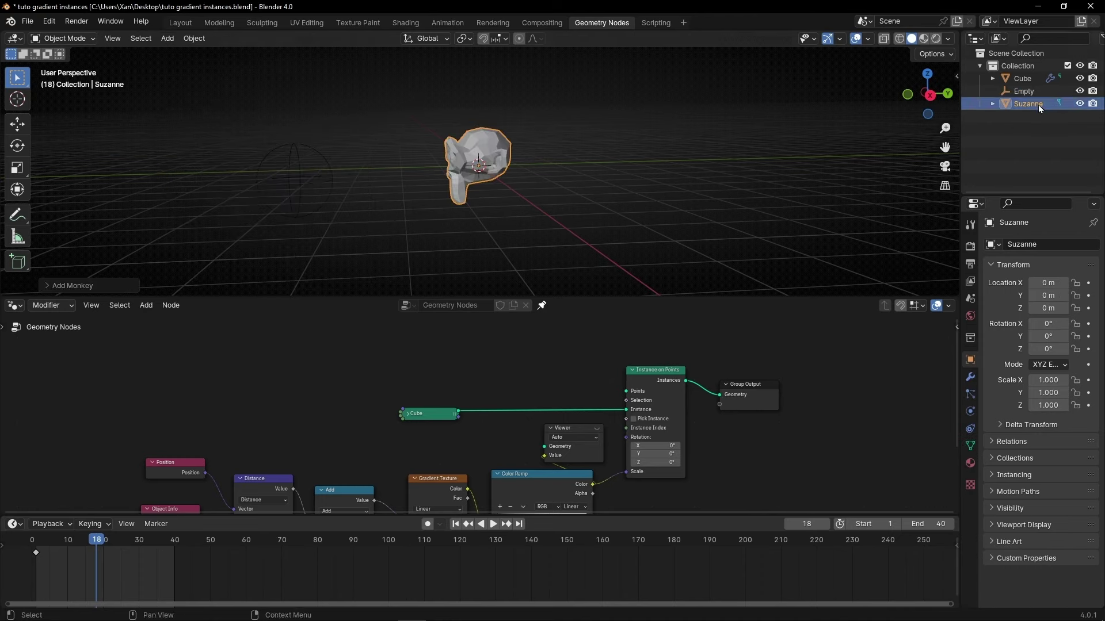
Step: Add an Object Info node for Suzanne to the node tree and hide Suzanne in the viewport and renders
left_click_drag(1038, 104, 366, 336)
left_click_drag(339, 371, 340, 370)
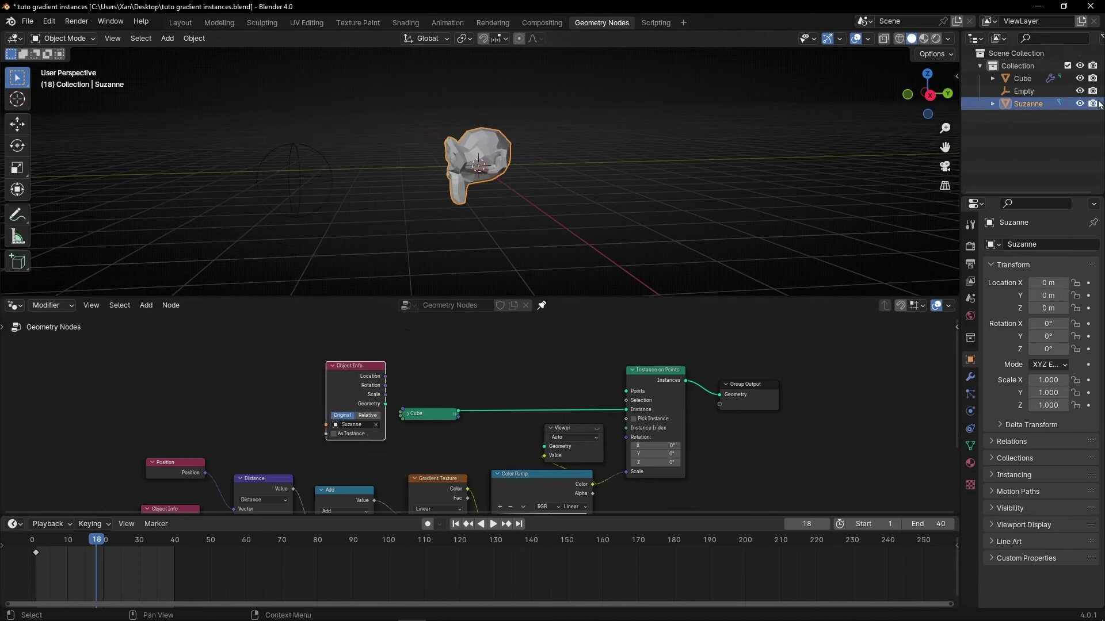
left_click(1080, 105)
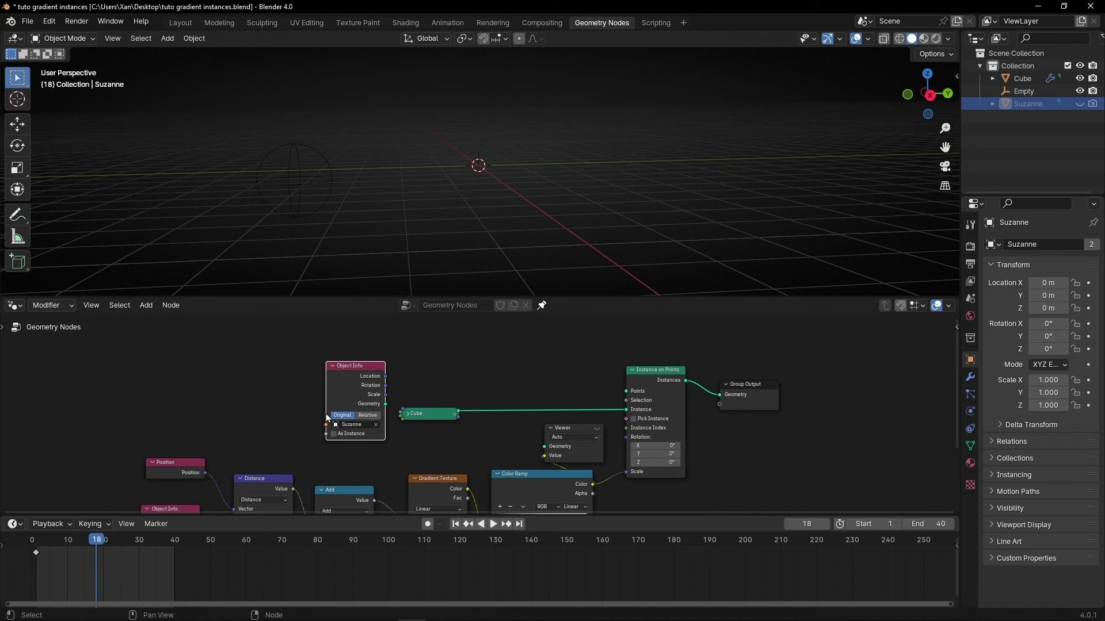
Step: Connect the Suzanne Object Info node's Geometry output to the Points input of Instance on Points
scroll(476, 397, "up", 2)
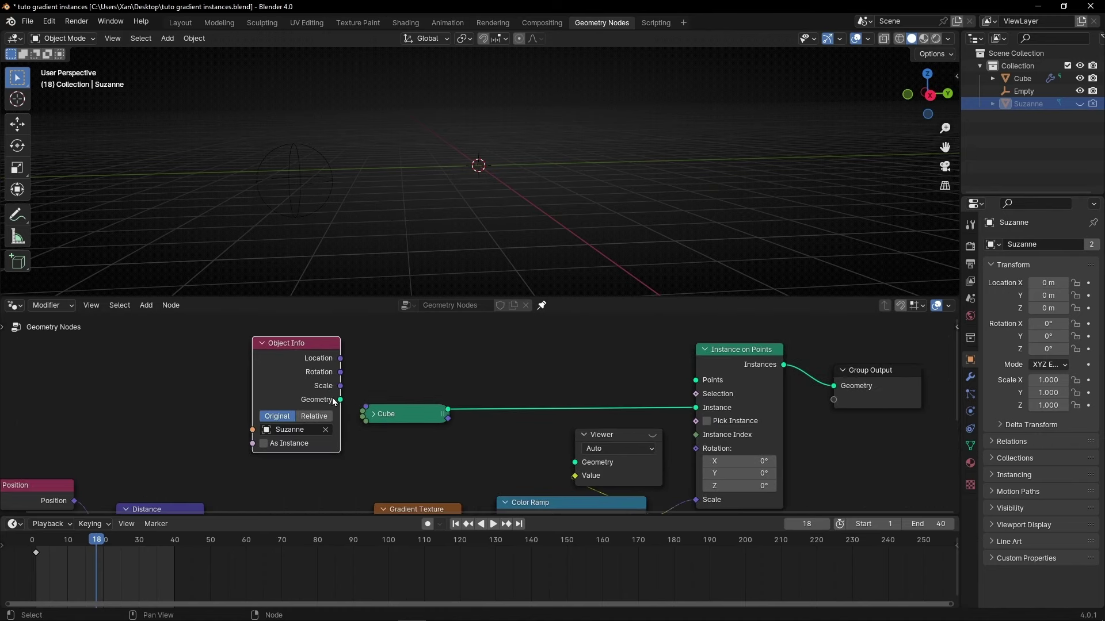
left_click_drag(612, 367, 692, 381)
left_click_drag(297, 343, 295, 318)
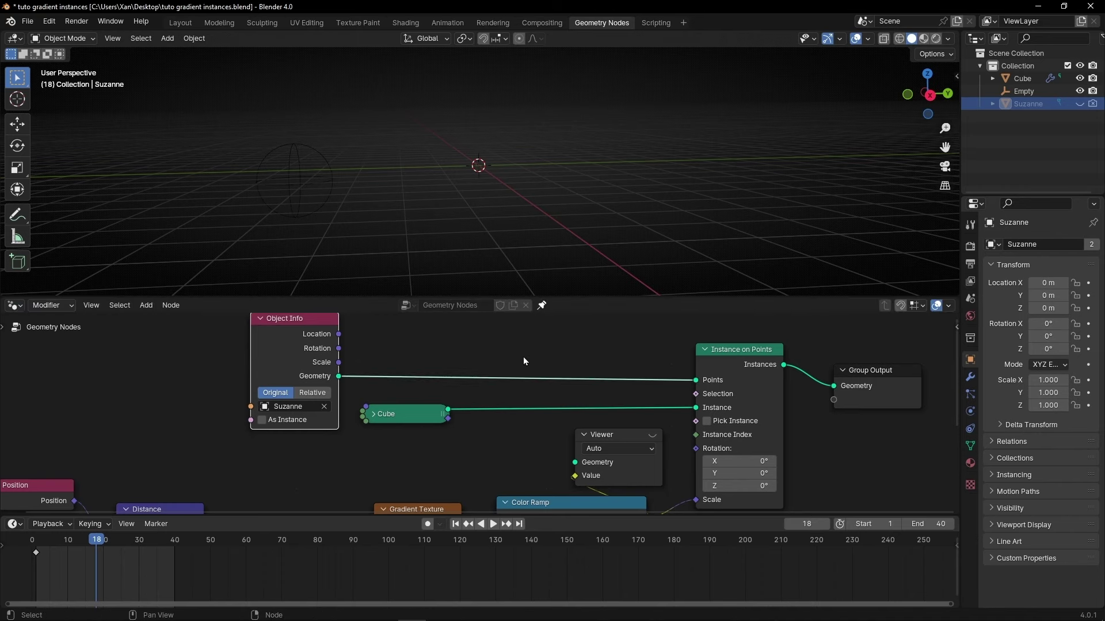
Step: Play the animation briefly, stop it, and move the Empty closer to the monkey, at about X -1.1, Y -3.5, Z -0.4
key("space")
key("space")
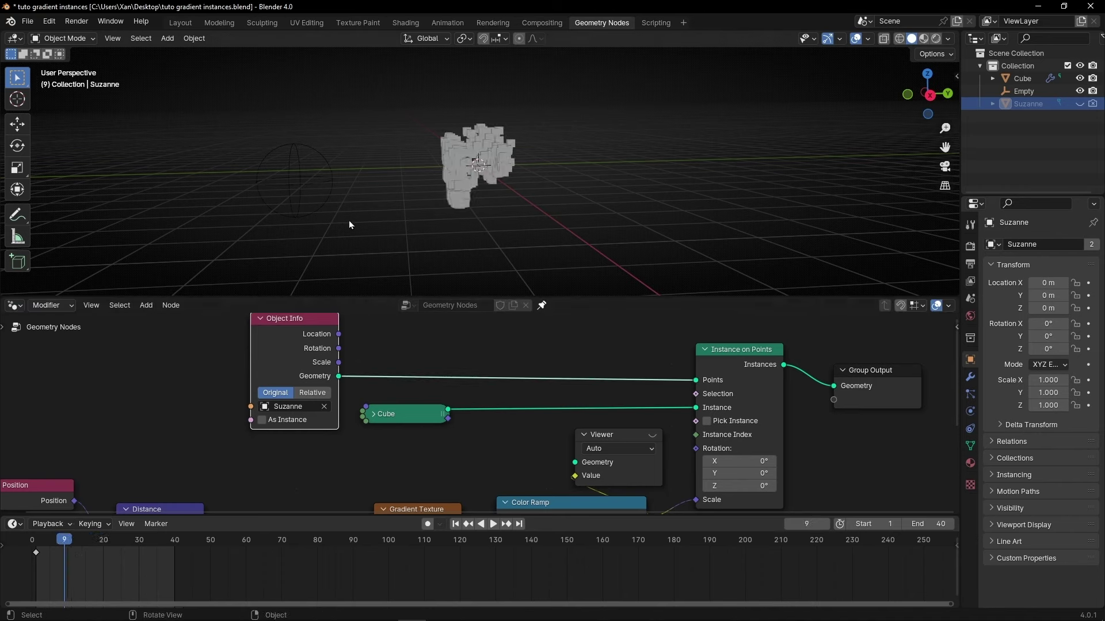
left_click(319, 198)
key("g")
left_click(352, 236)
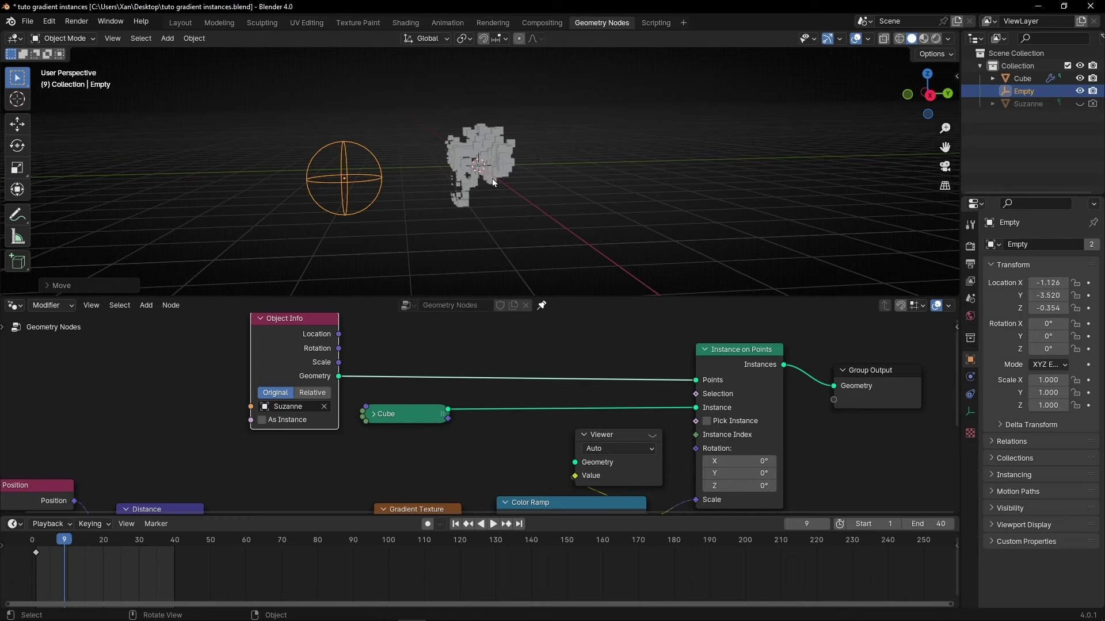
Step: Unhide Suzanne and scale it up uniformly to about 2.76
left_click(1079, 104)
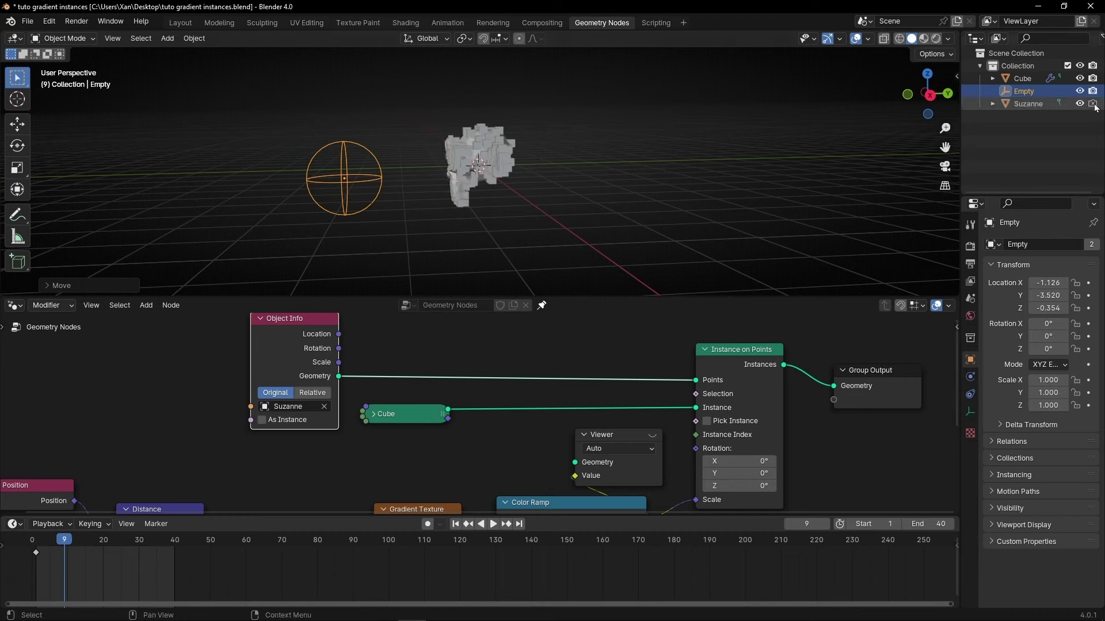
left_click(1056, 105)
key("s")
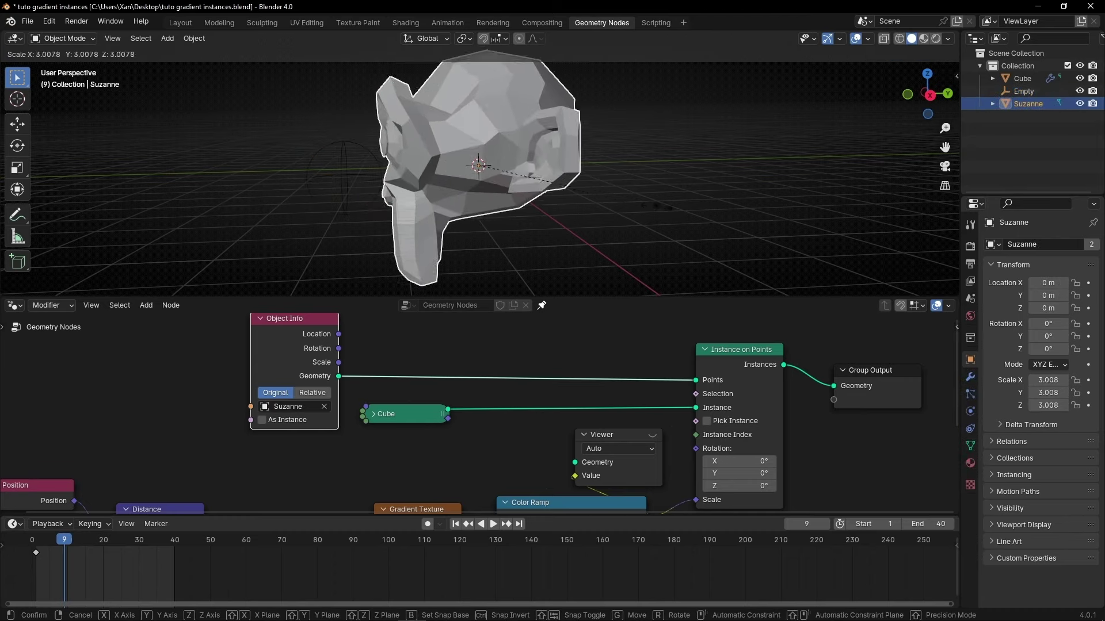
left_click(516, 153)
Step: Apply all transforms to Suzanne and hide it again in the viewport and renders
key("ctrl+a")
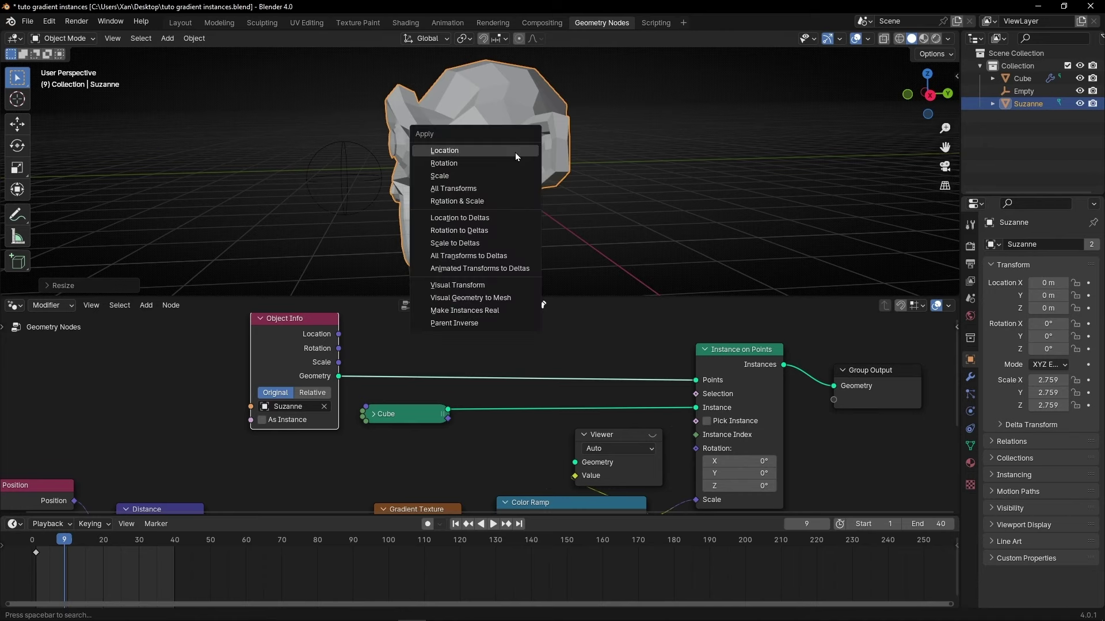
left_click(495, 188)
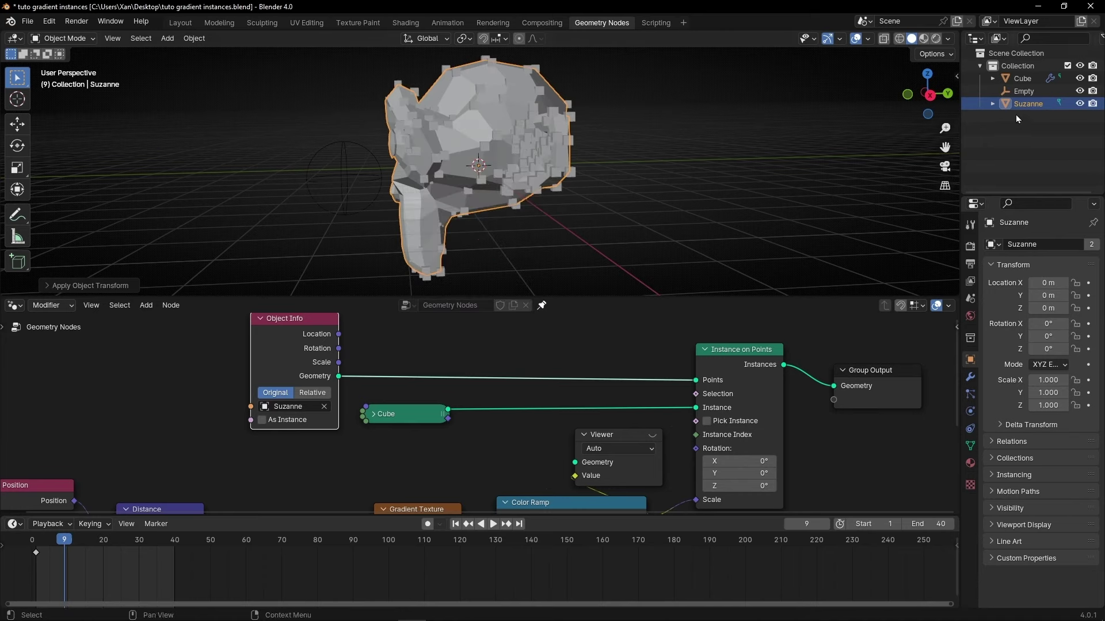
left_click(1080, 104)
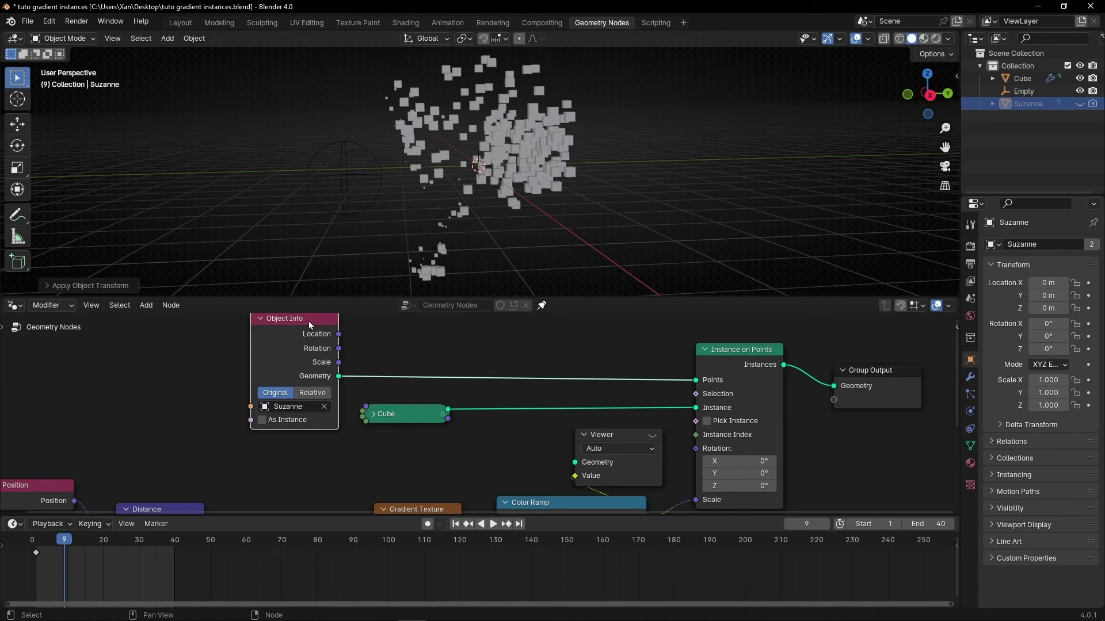
Step: Insert a Subdivide Mesh node with Level 2 between Suzanne's Object Info node and Instance on Points
left_click_drag(308, 321, 254, 334)
key("shift+a")
type("su")
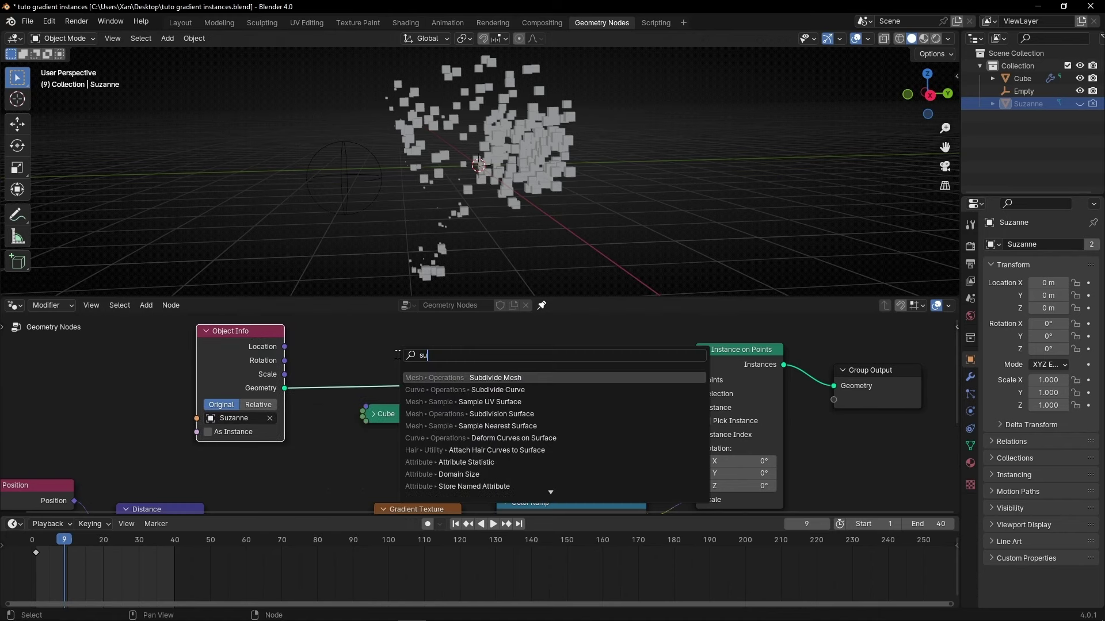
key("Return")
left_click(411, 401)
Step: Preview the animation and move the Empty below the monkey, at about X -0.5, Y -0.4, Z -3.1
key("space")
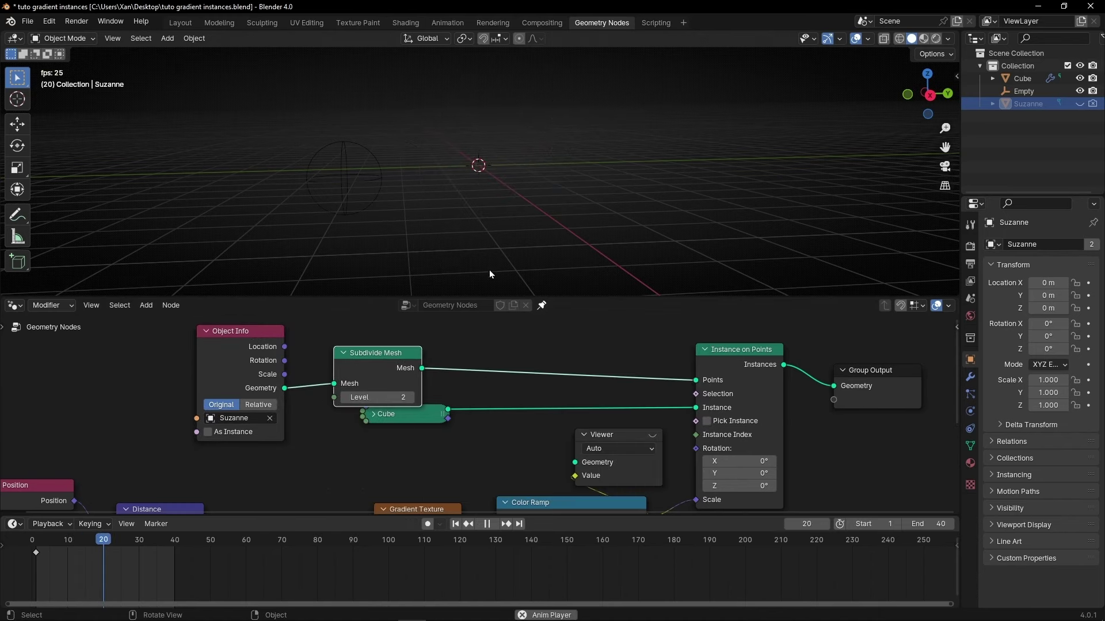
key("Escape")
left_click(364, 191)
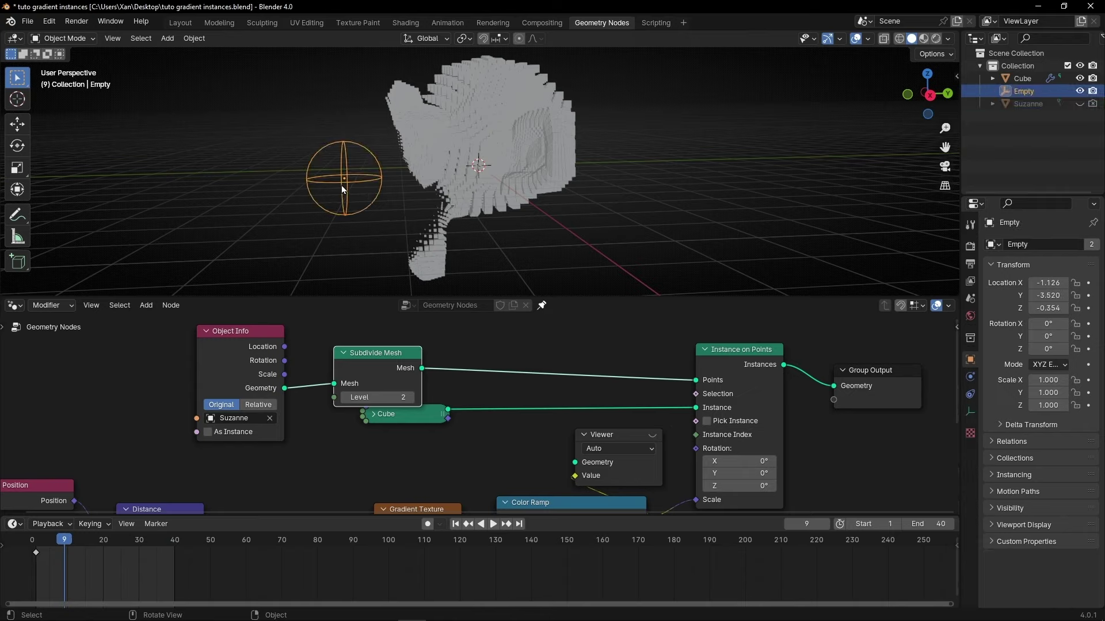
key("g")
left_click(477, 292)
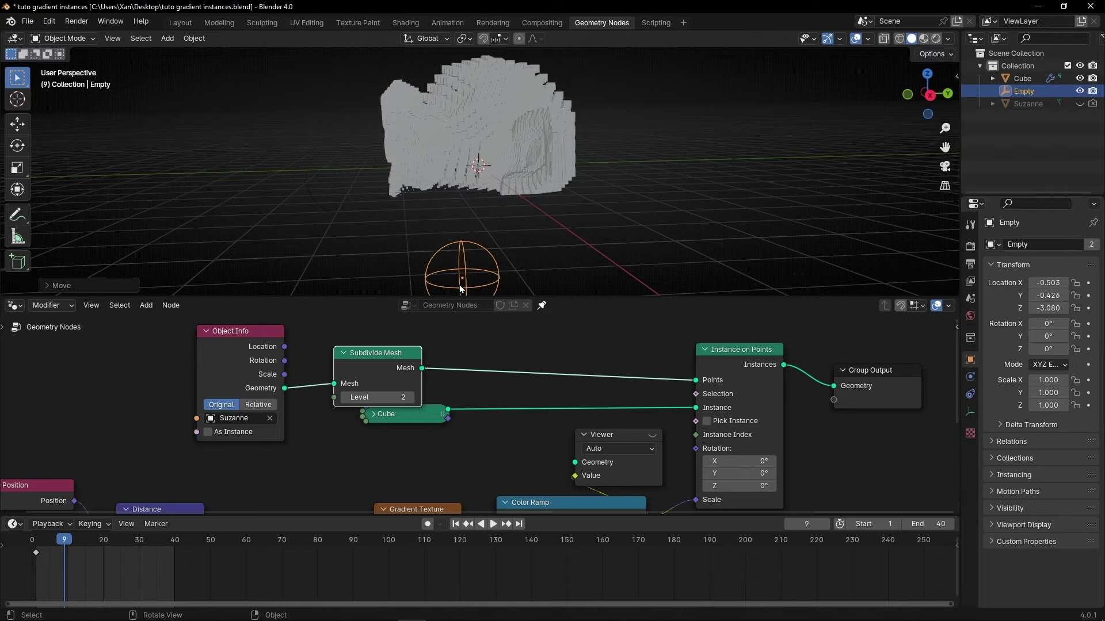
Step: Move the Empty to the monkey's upper side, at about X 4.3, Y 0.2, Z 2.8, and play the animation
key("space")
middle_click_drag(512, 236, 604, 238)
key("space")
key("g")
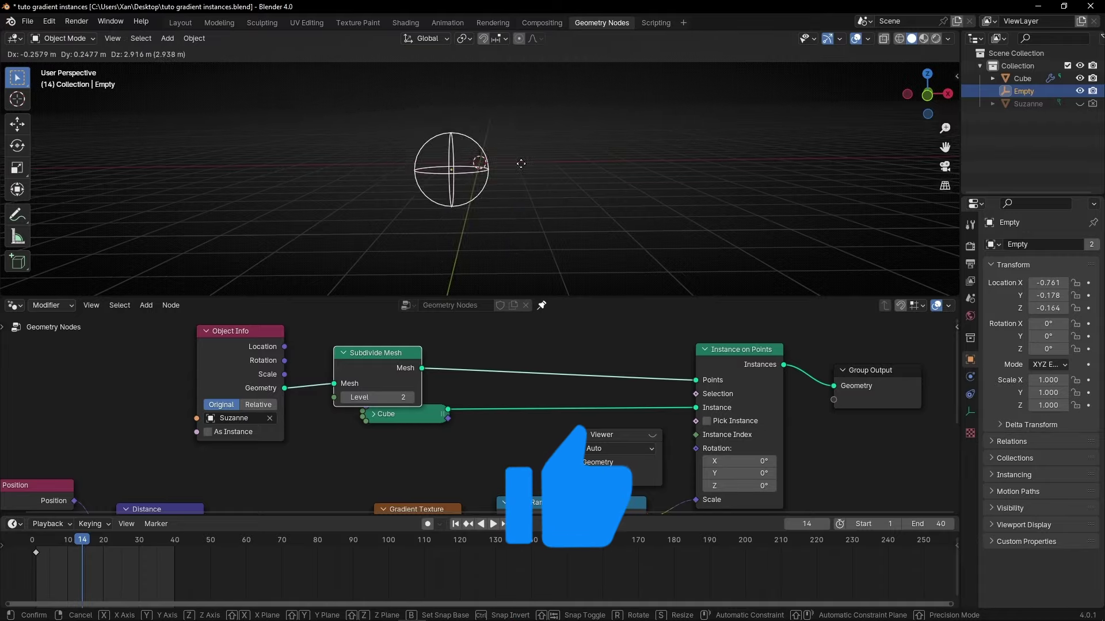
left_click(695, 49)
key("space")
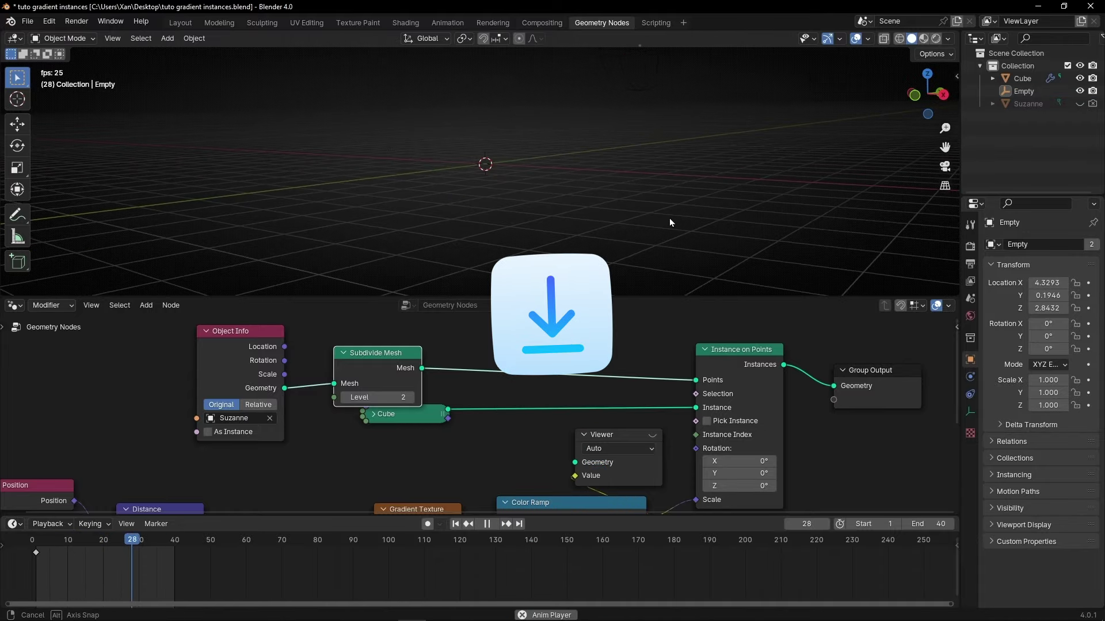